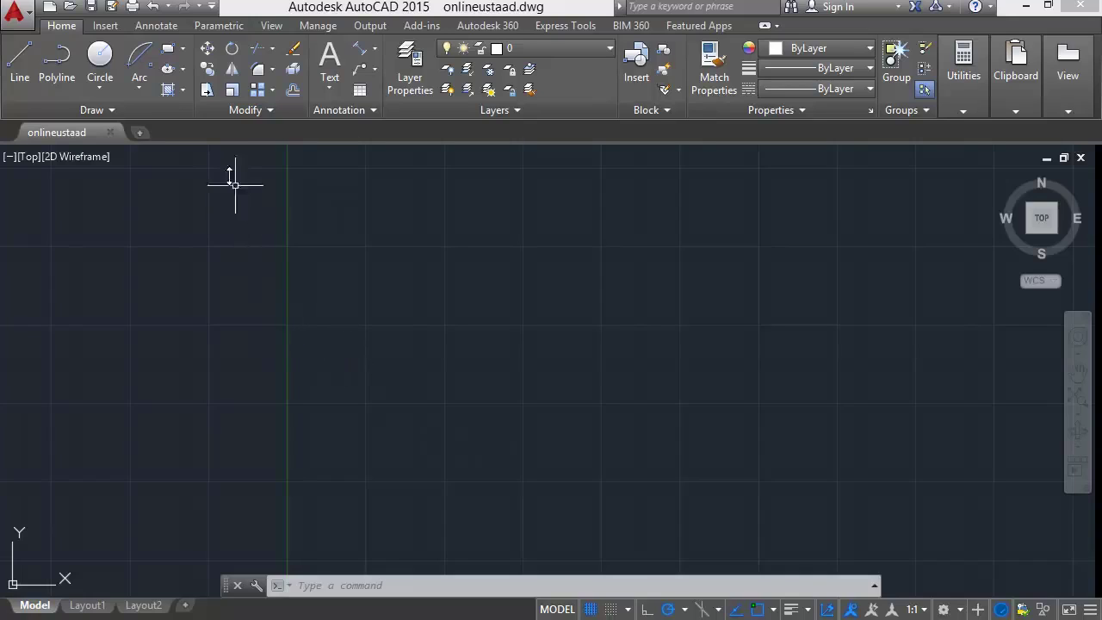
Draw a 4-sided polygon inscribed in a circle of radius 6'.
click(184, 49)
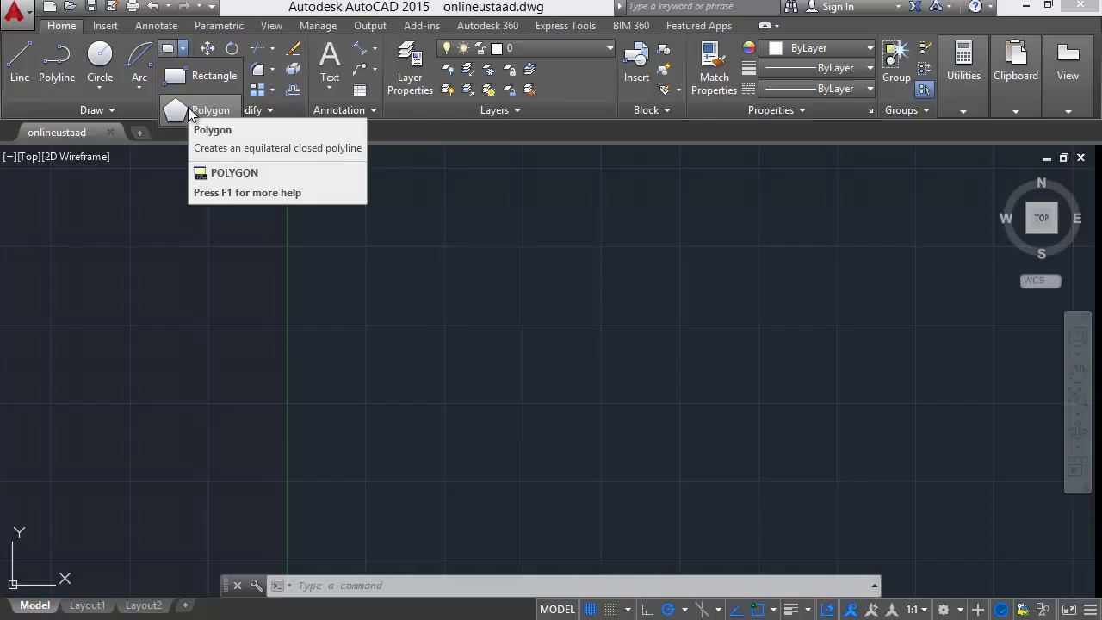
click(189, 115)
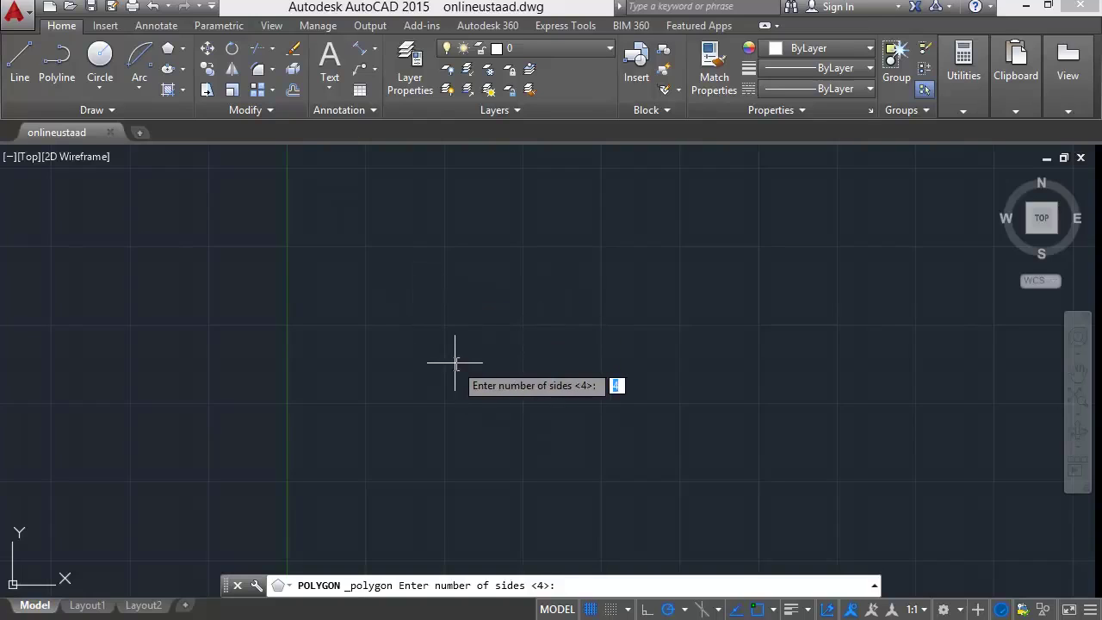
key(Return)
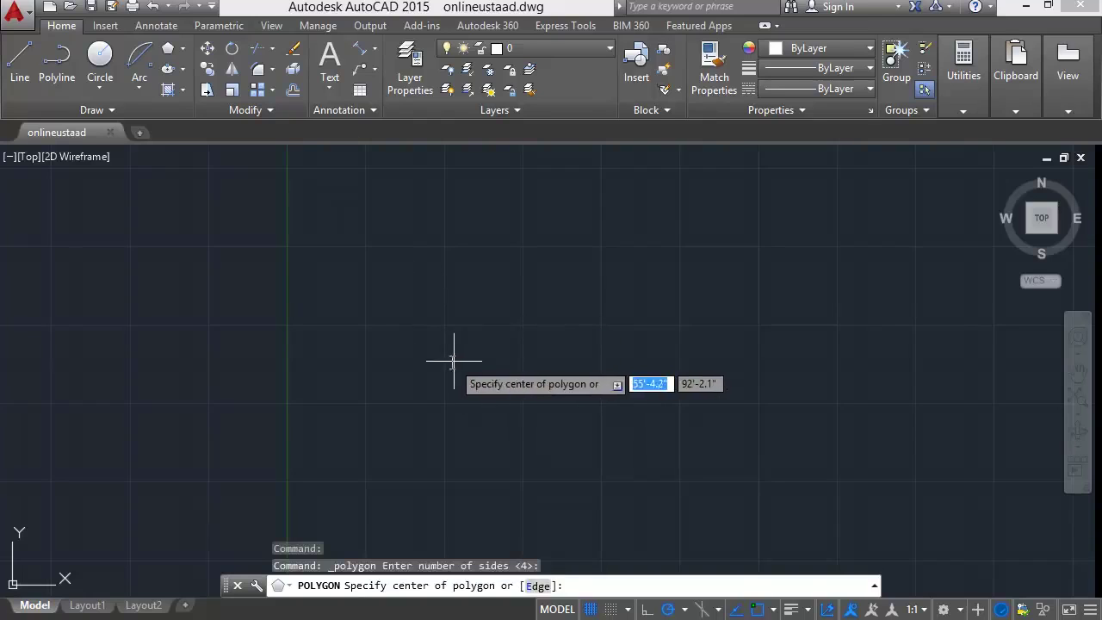
click(388, 298)
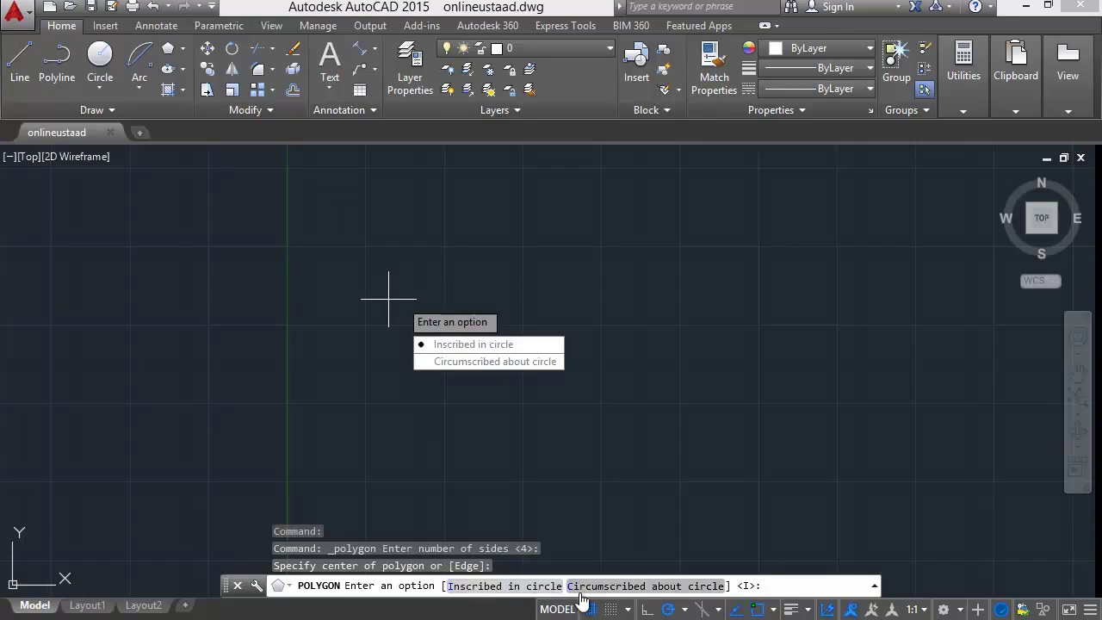
click(538, 586)
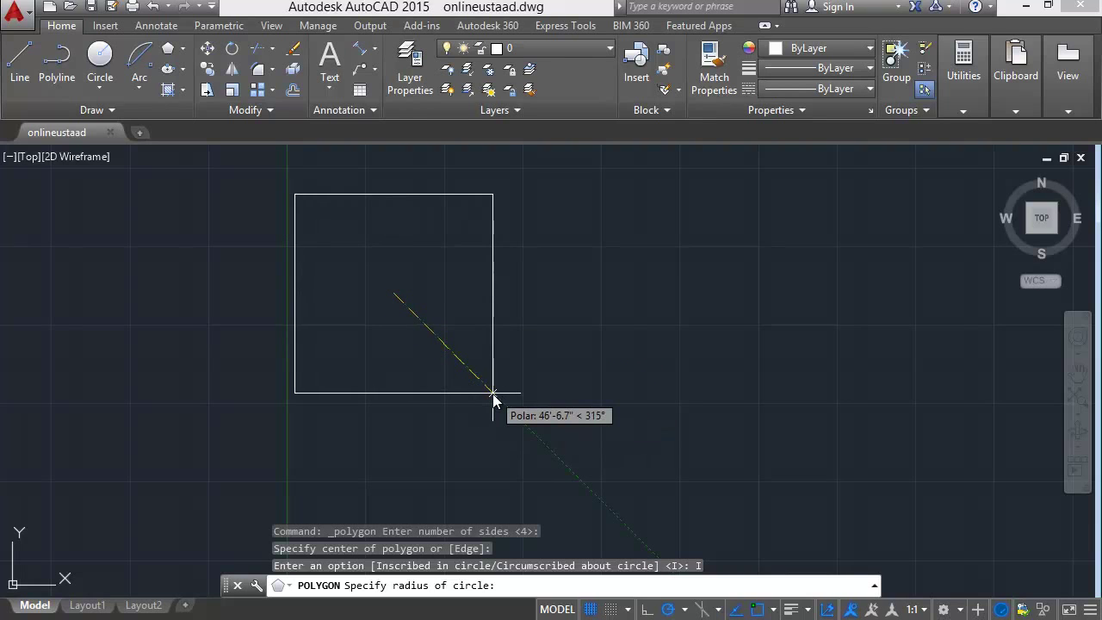
text(6')
key(Return)
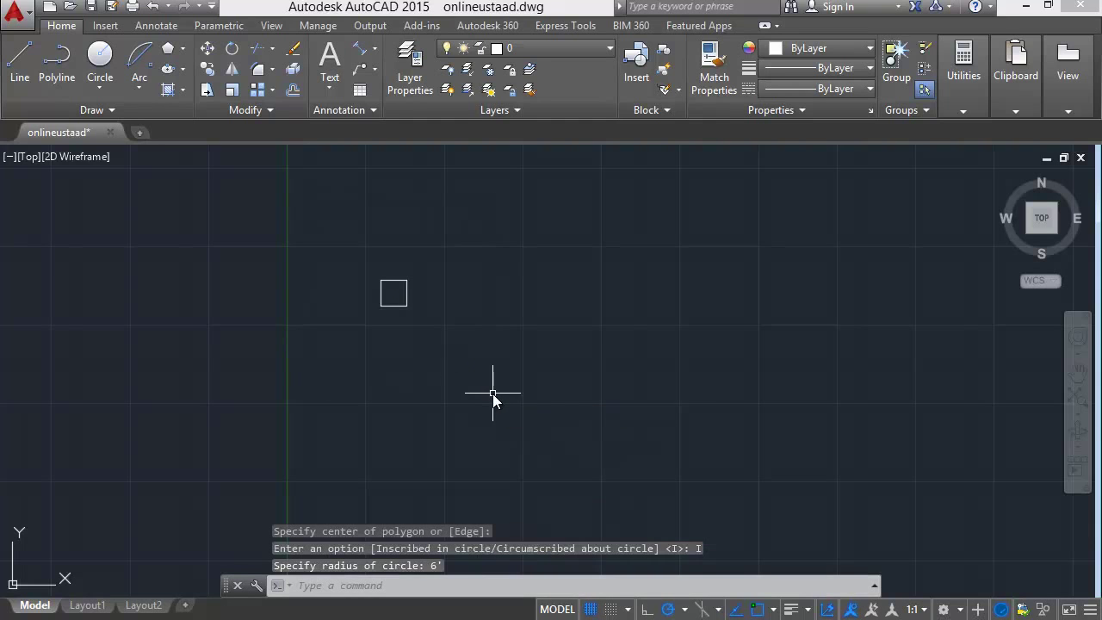
Zoom in on the square and add an 8'-5.8" aligned dimension across its top edge.
scroll(394, 299, up, 2)
scroll(394, 297, up, 3)
scroll(392, 296, up, 1)
middle_drag(392, 296, 390, 385)
scroll(391, 381, up, 2)
scroll(391, 382, up, 2)
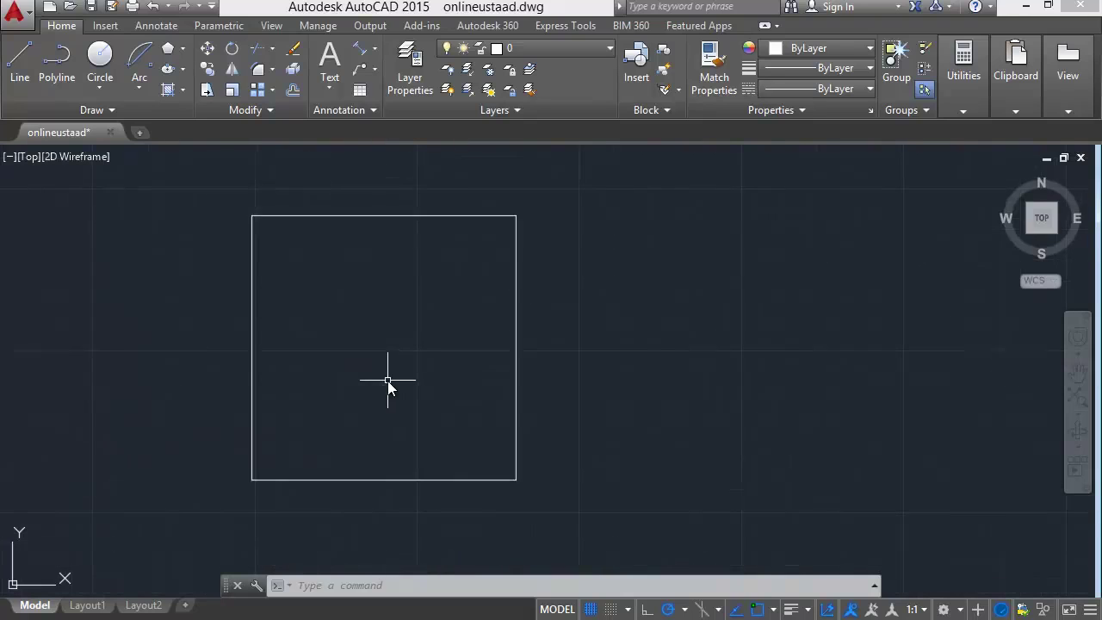
click(589, 217)
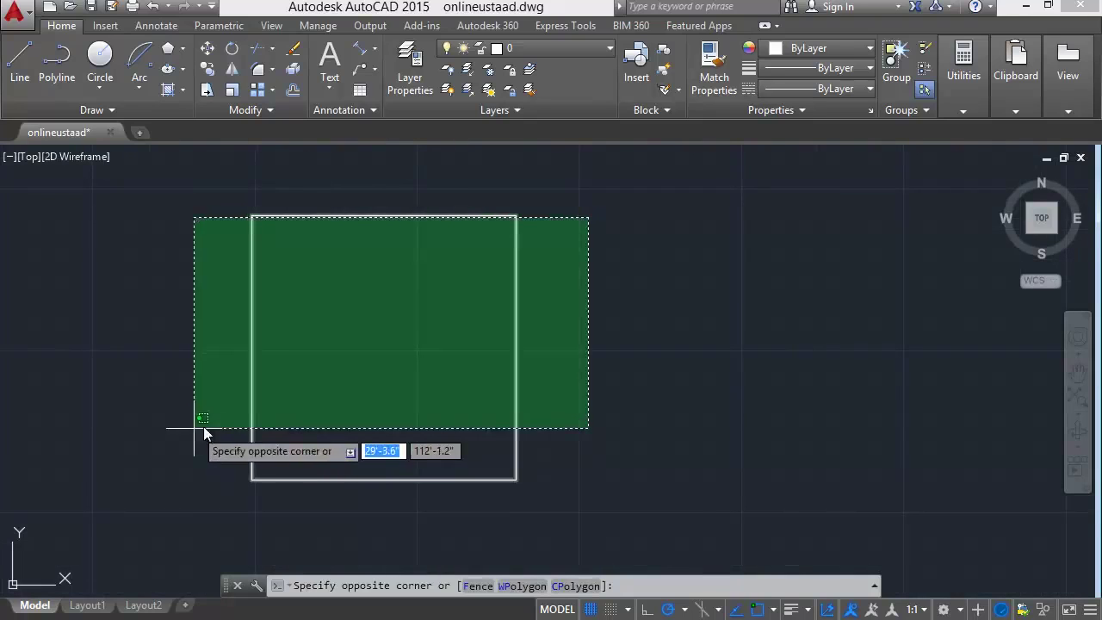
key(Escape)
click(368, 54)
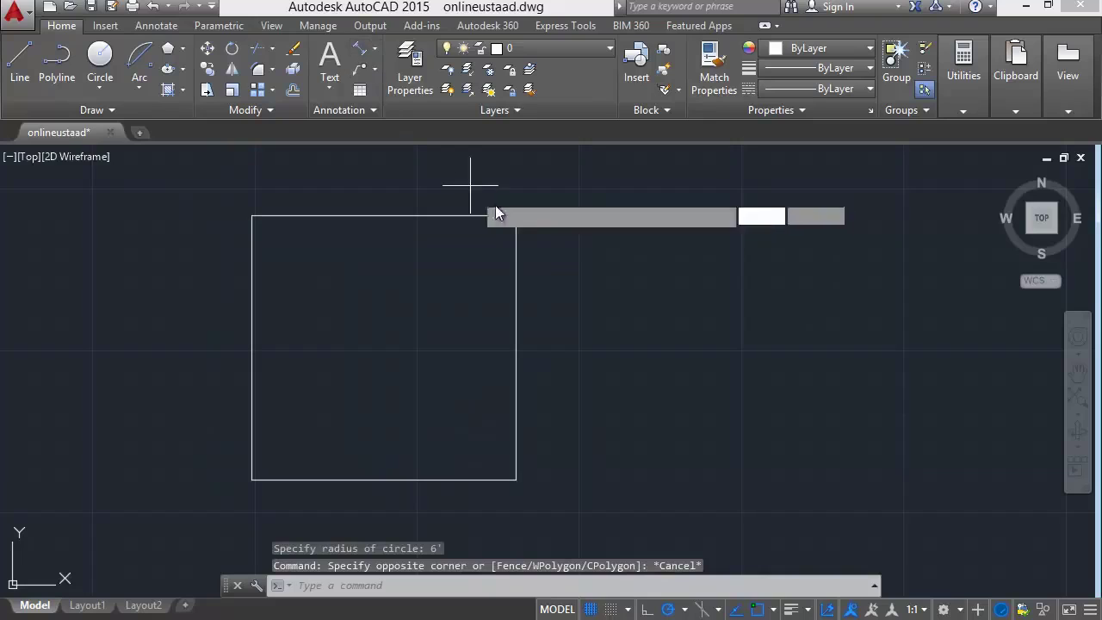
click(515, 222)
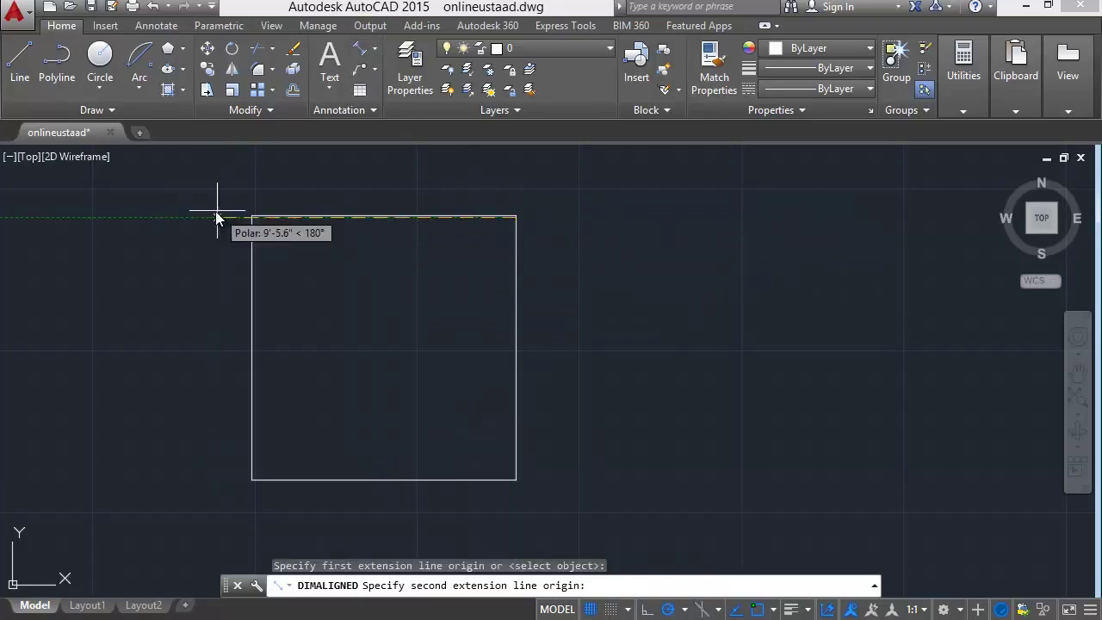
click(251, 216)
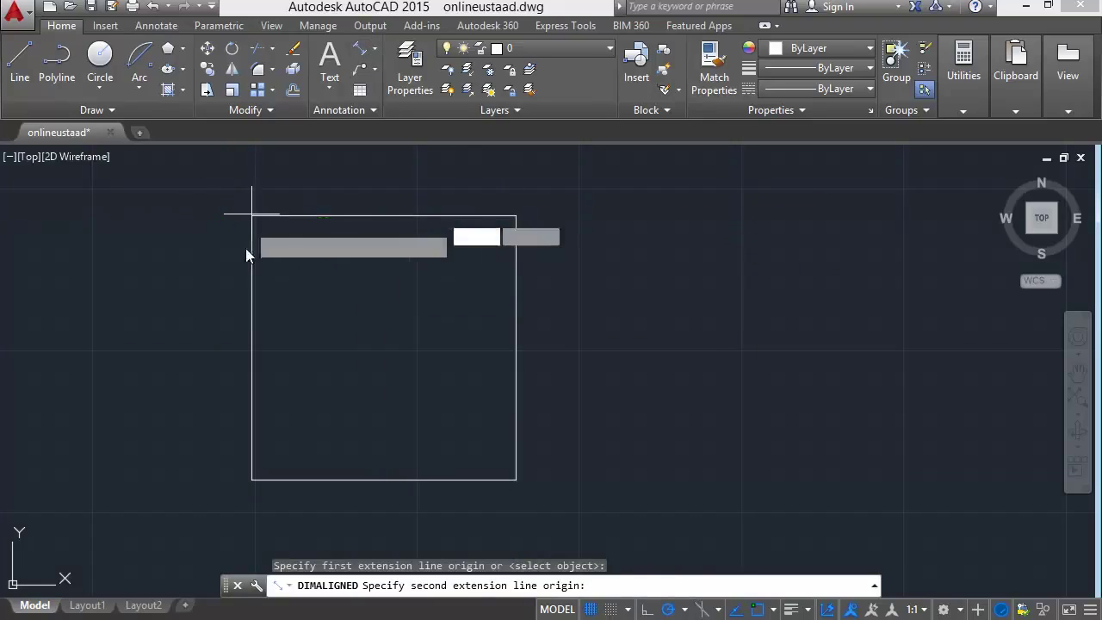
click(247, 295)
Delete the 8'-5.8" dimension and then the square.
click(390, 303)
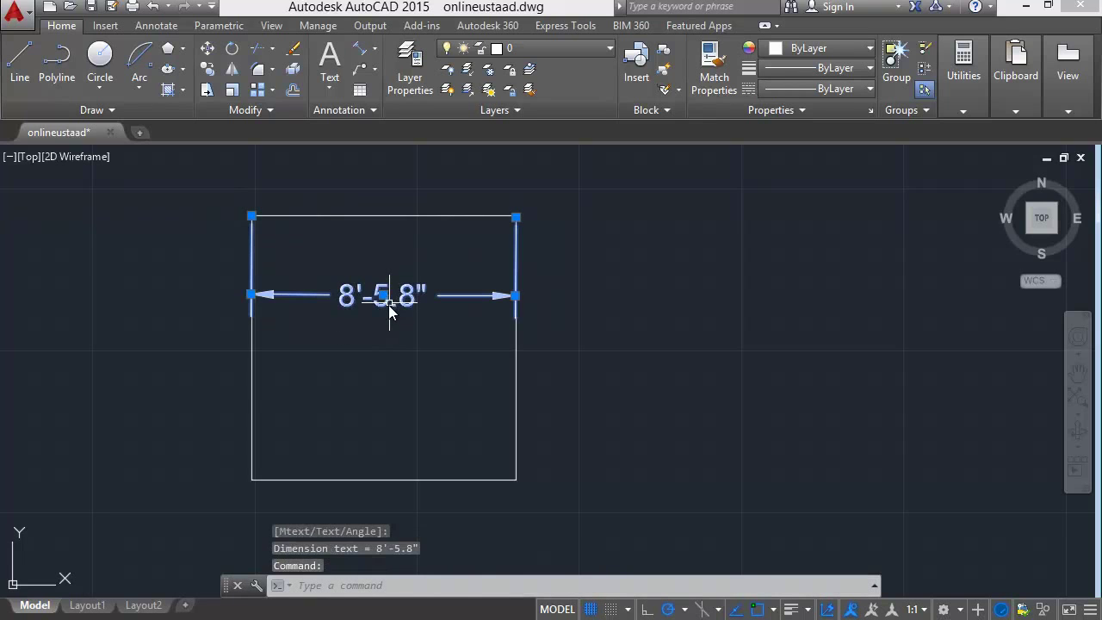
key(Delete)
click(595, 161)
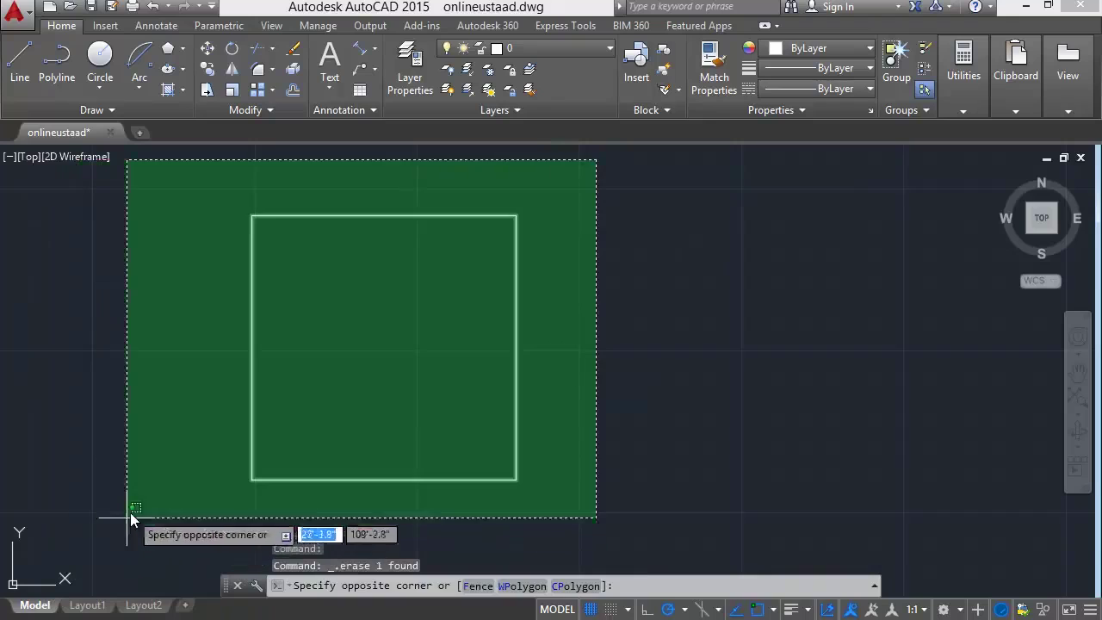
click(129, 512)
key(Delete)
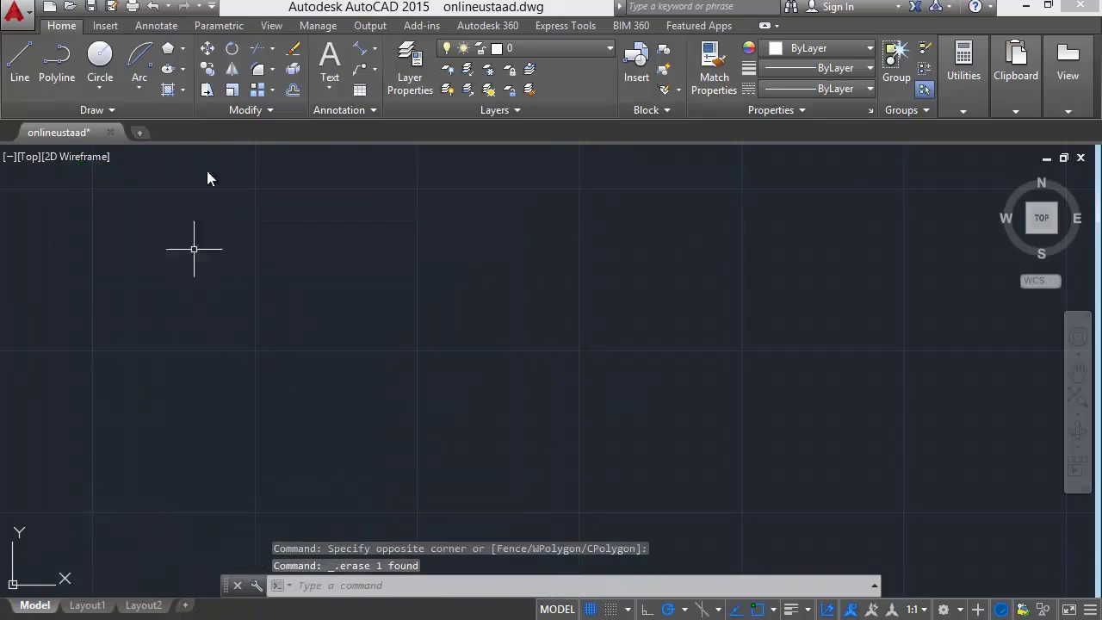
click(176, 48)
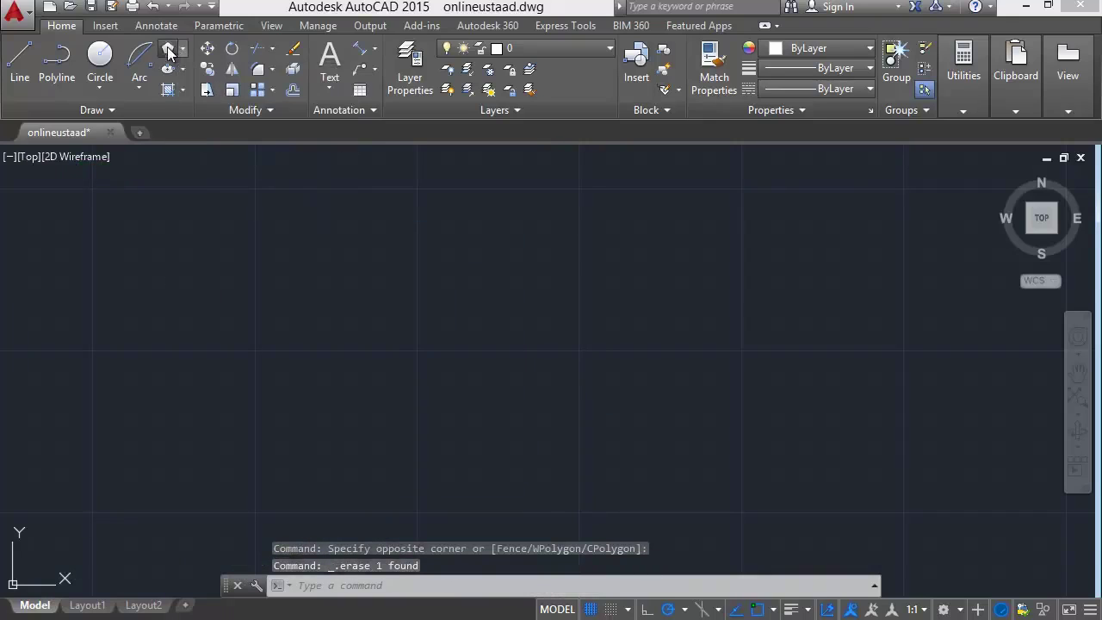
text(5')
key(Return)
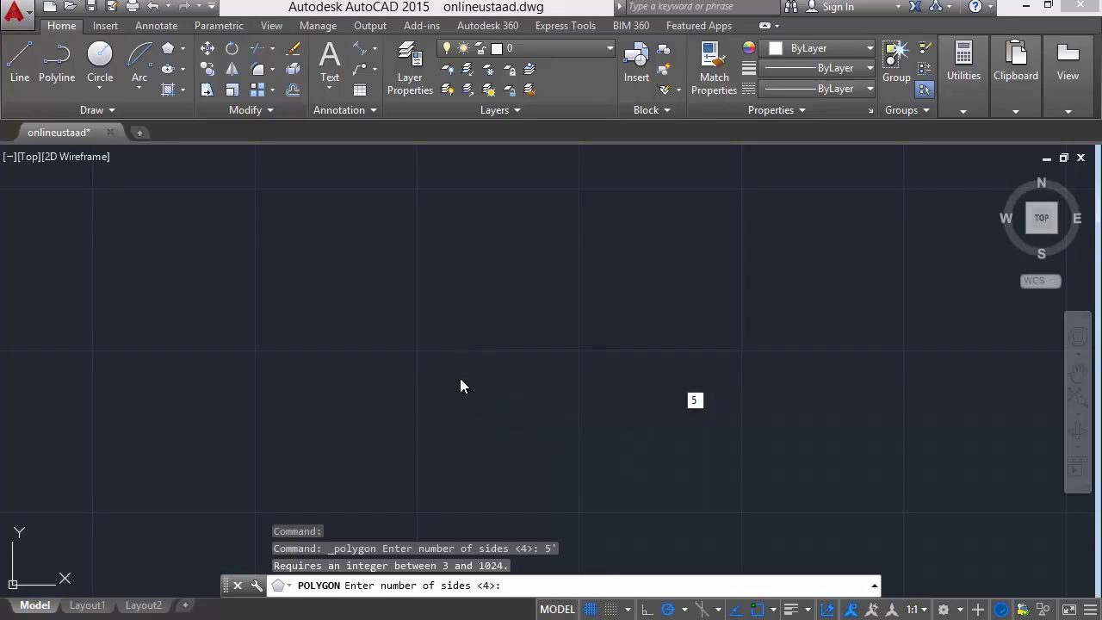
key(Return)
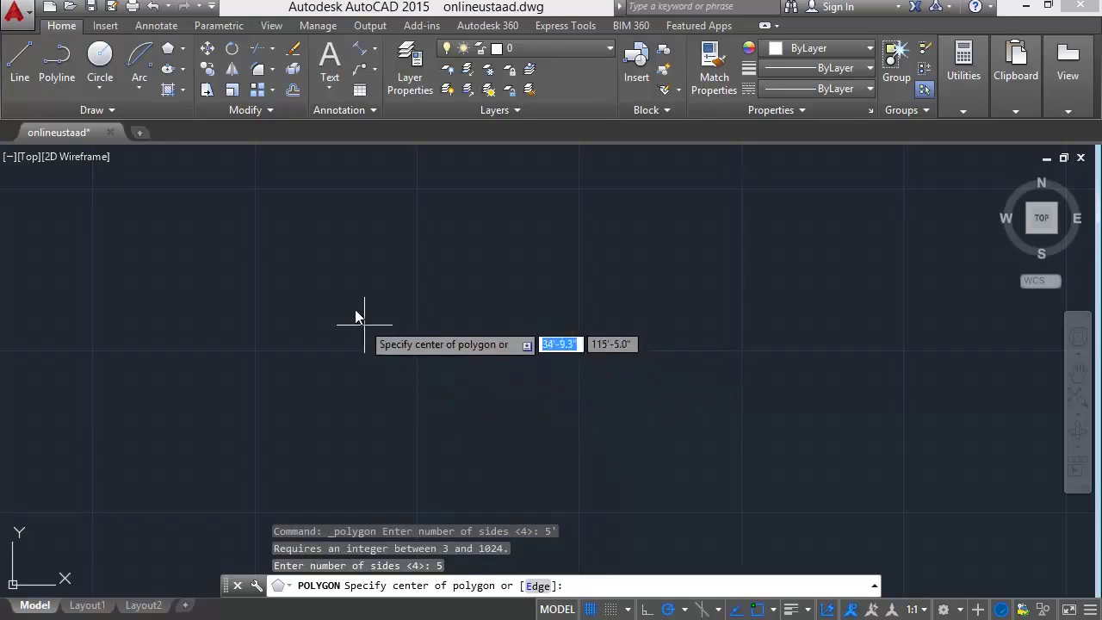
click(372, 306)
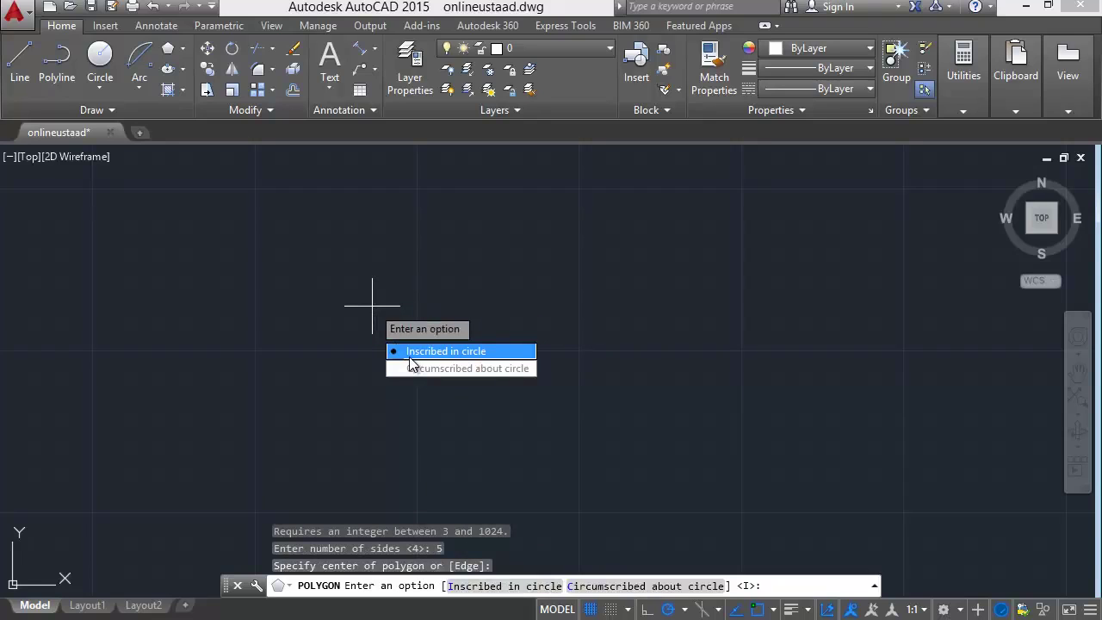
click(409, 356)
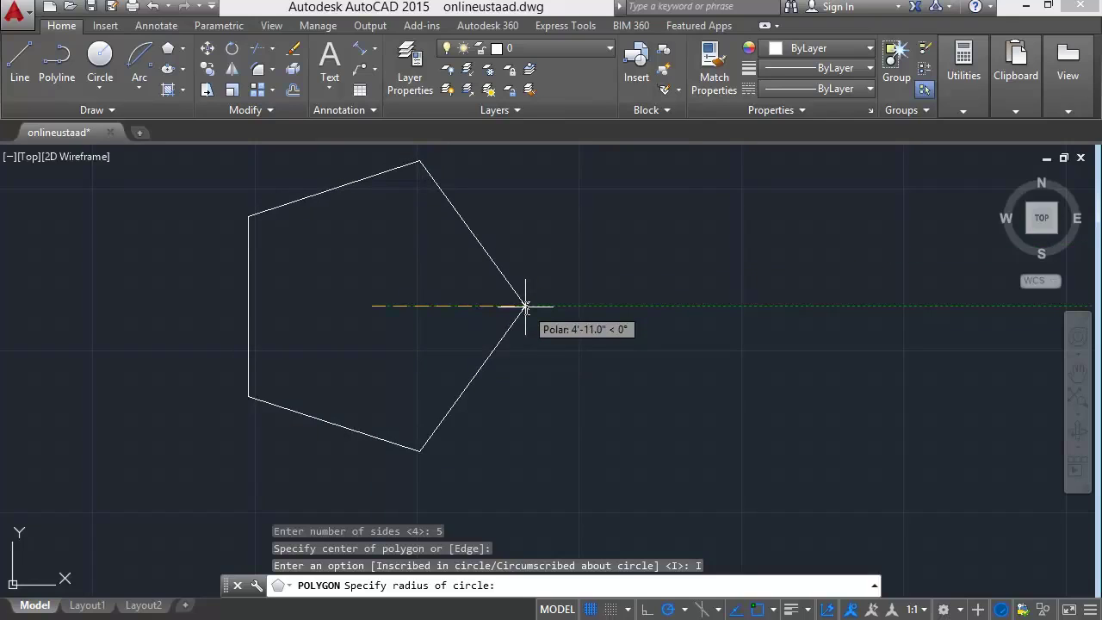
text(6')
key(Return)
middle_drag(524, 308, 499, 364)
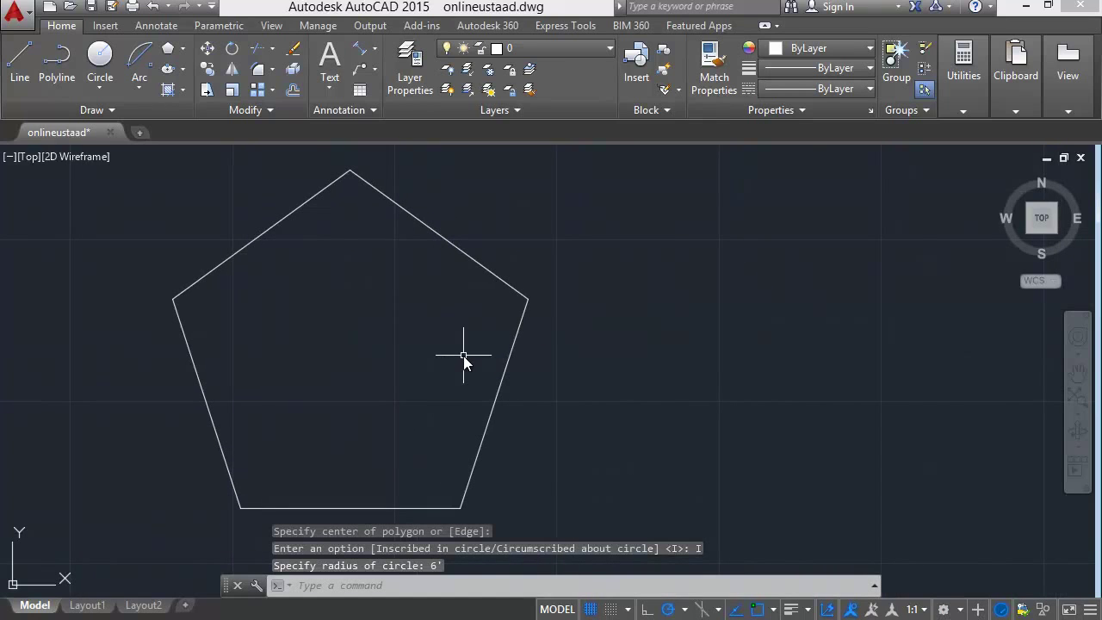
middle_drag(337, 324, 355, 299)
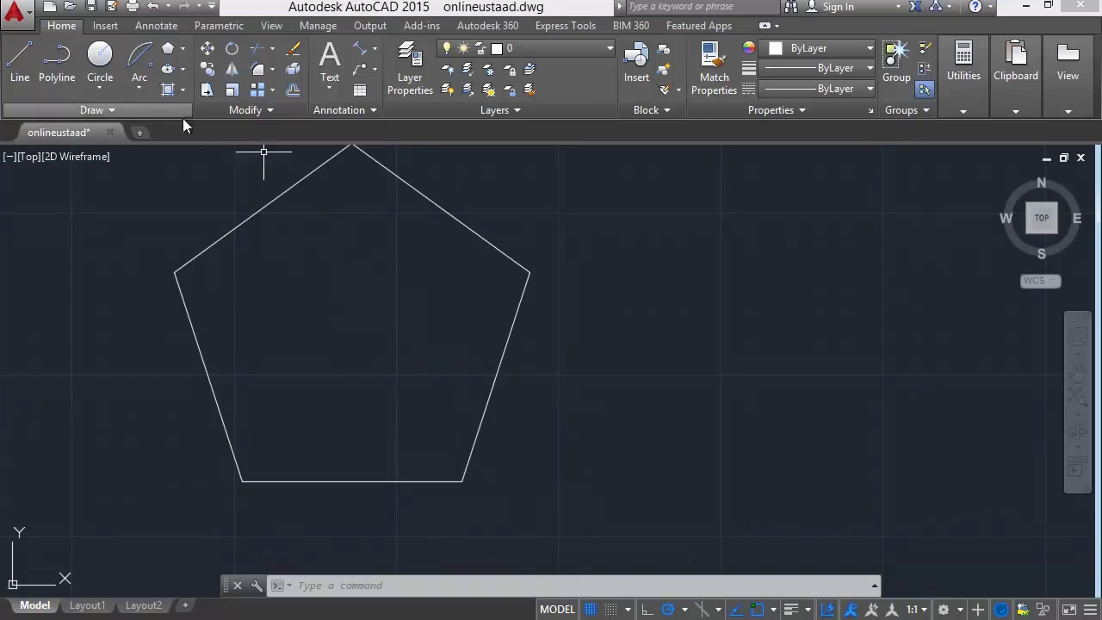
click(563, 204)
click(101, 419)
Delete the pentagon and draw a 6-sided polygon inscribed in a 6' radius circle.
key(Delete)
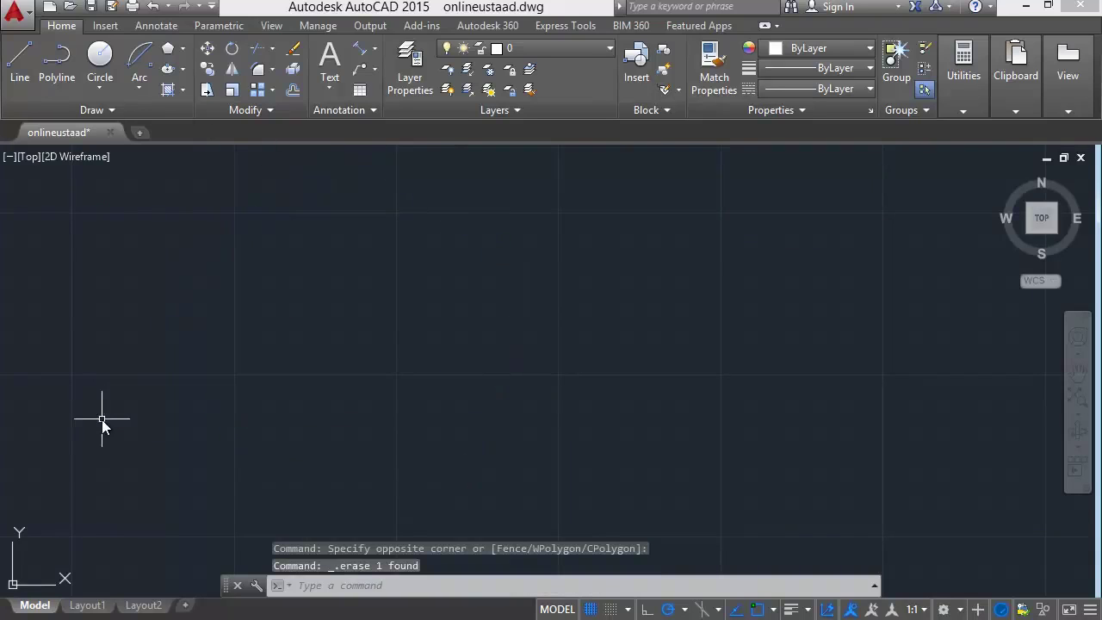
click(172, 47)
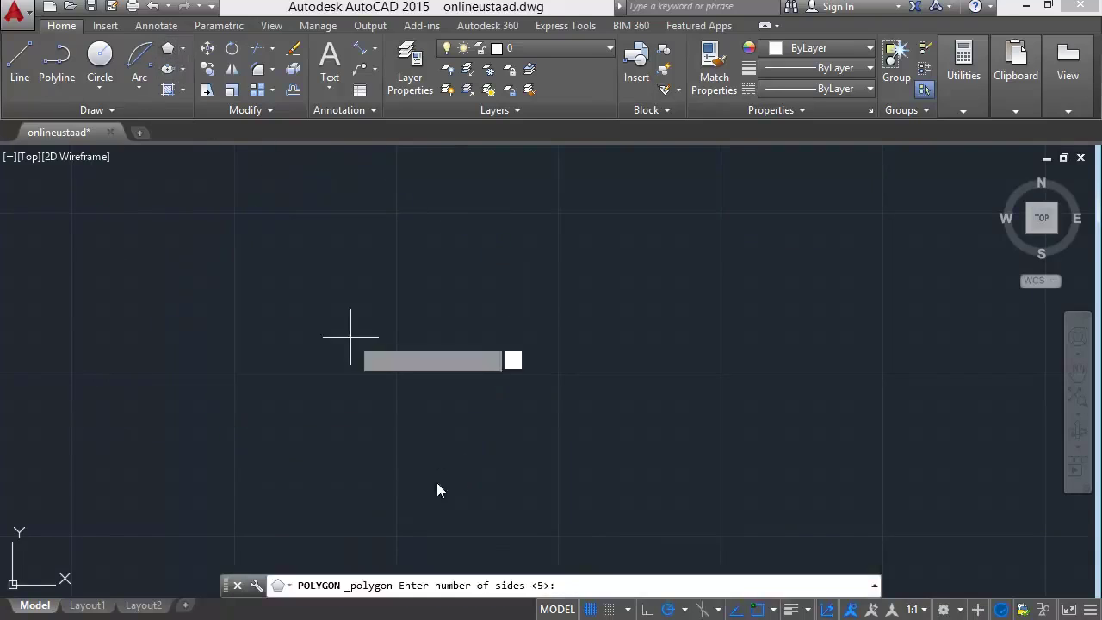
text(6)
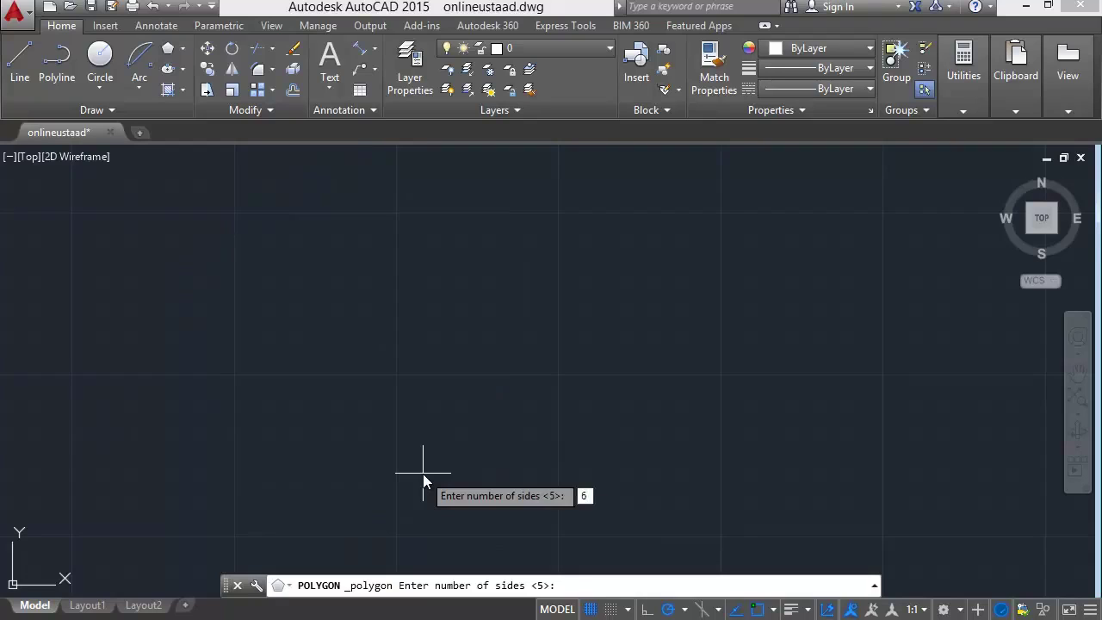
key(Return)
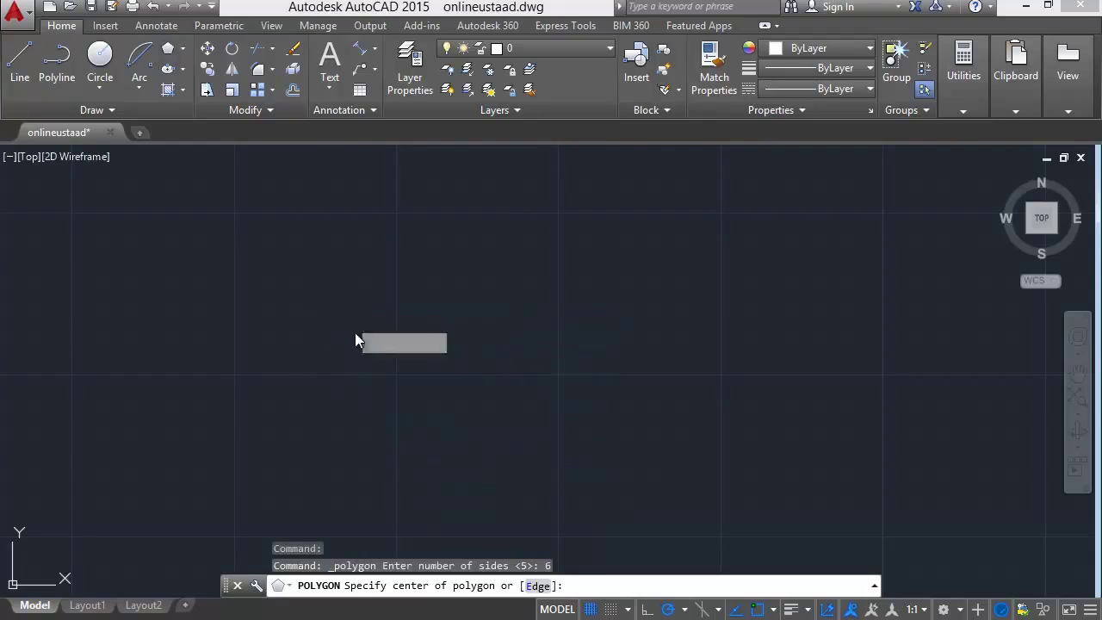
click(398, 375)
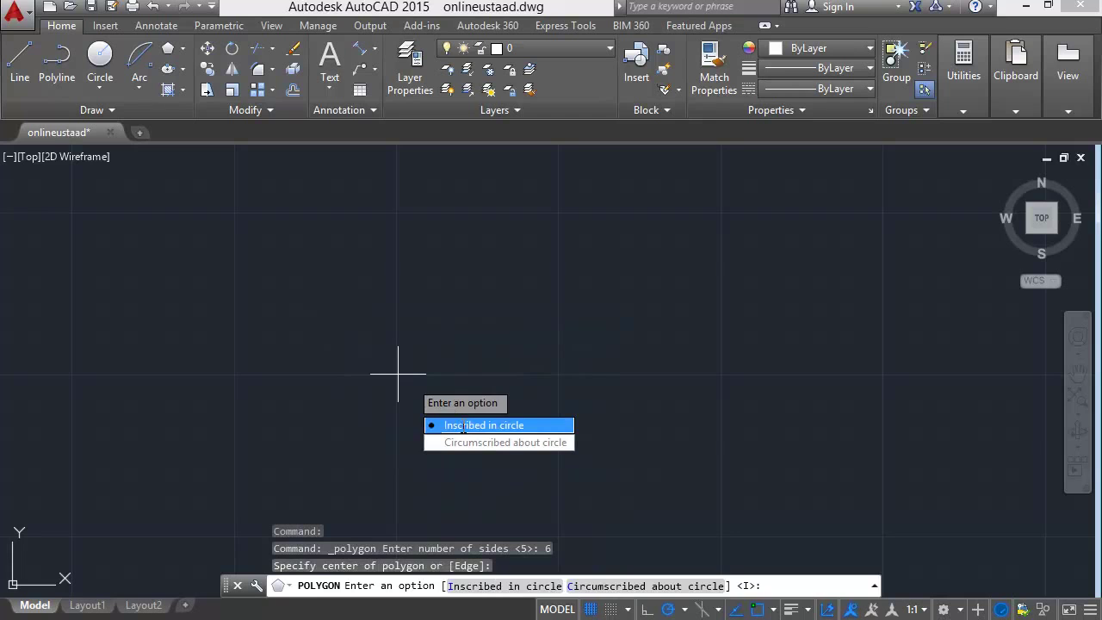
click(463, 427)
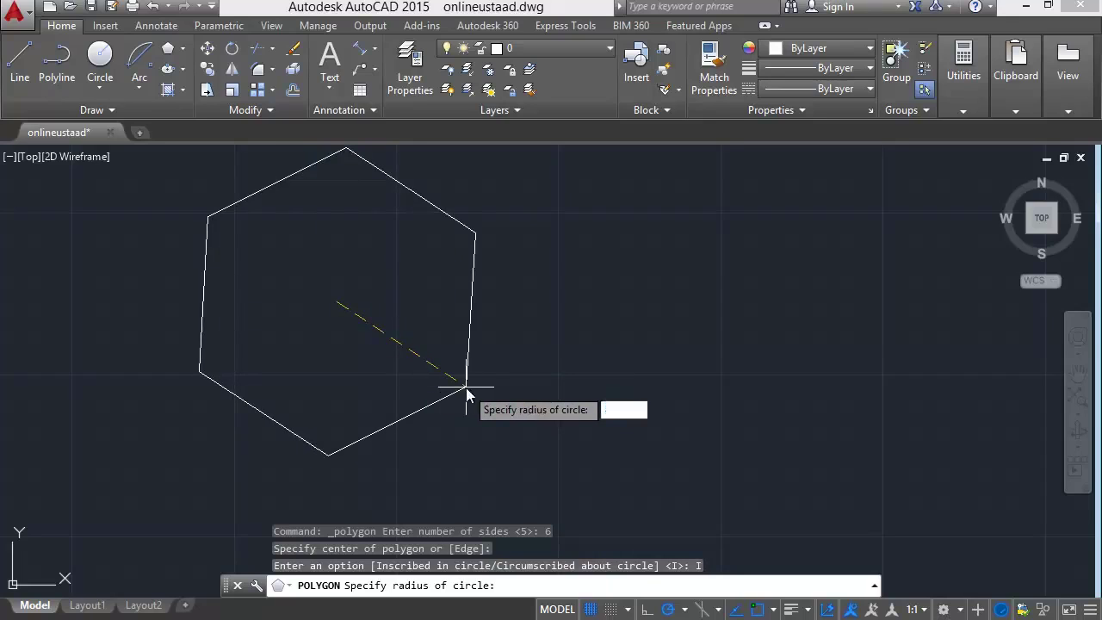
text(6')
key(Return)
scroll(449, 383, down, 1)
scroll(418, 445, up, 1)
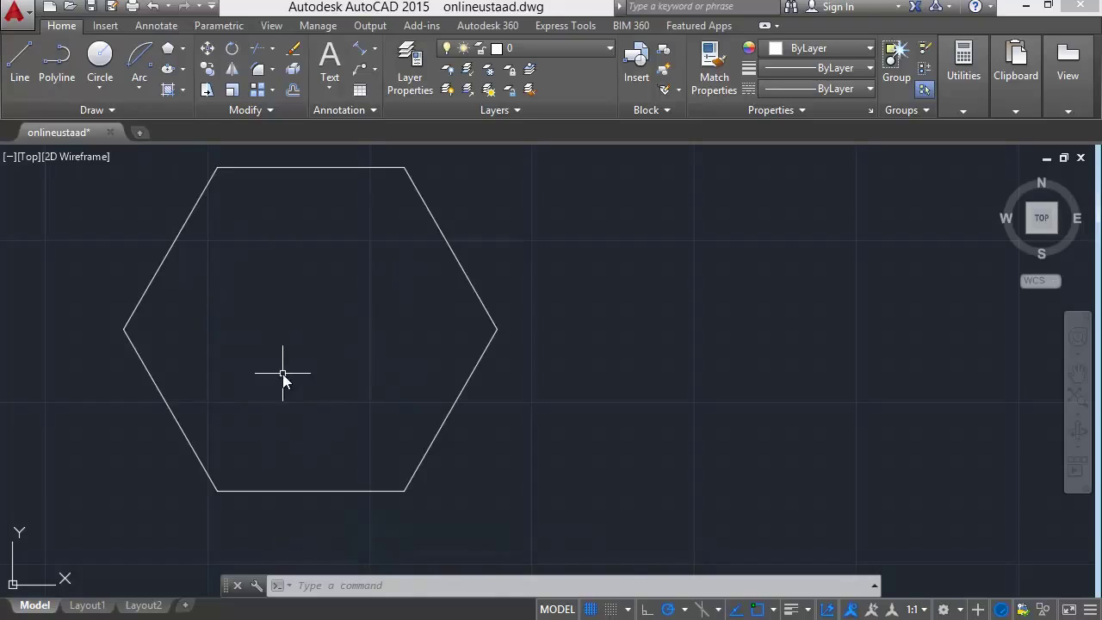
click(112, 66)
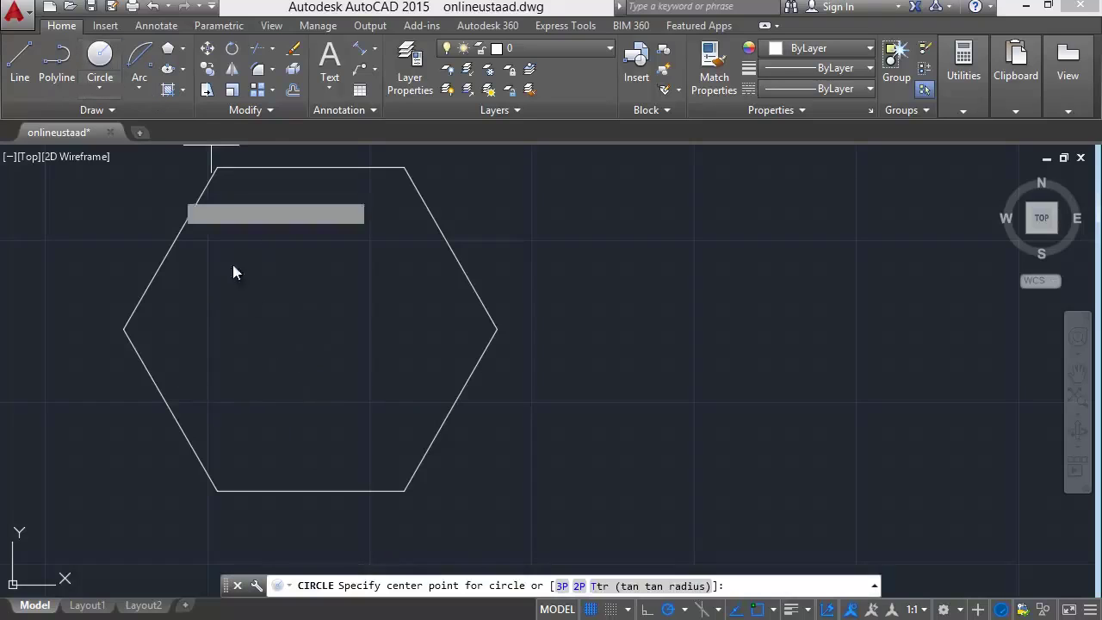
click(307, 317)
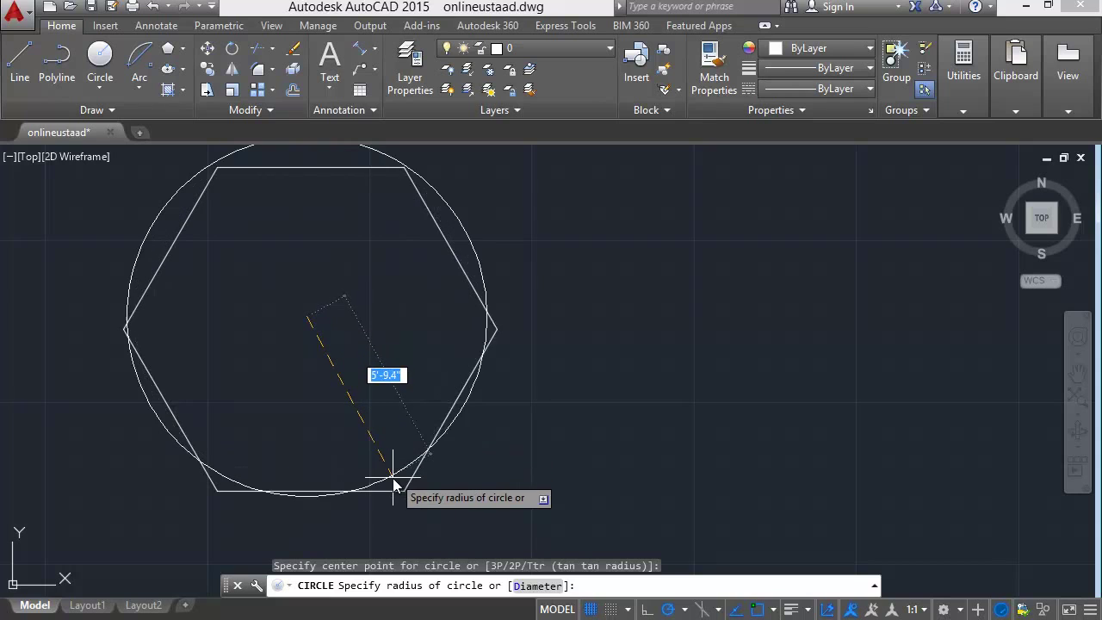
right_click(332, 468)
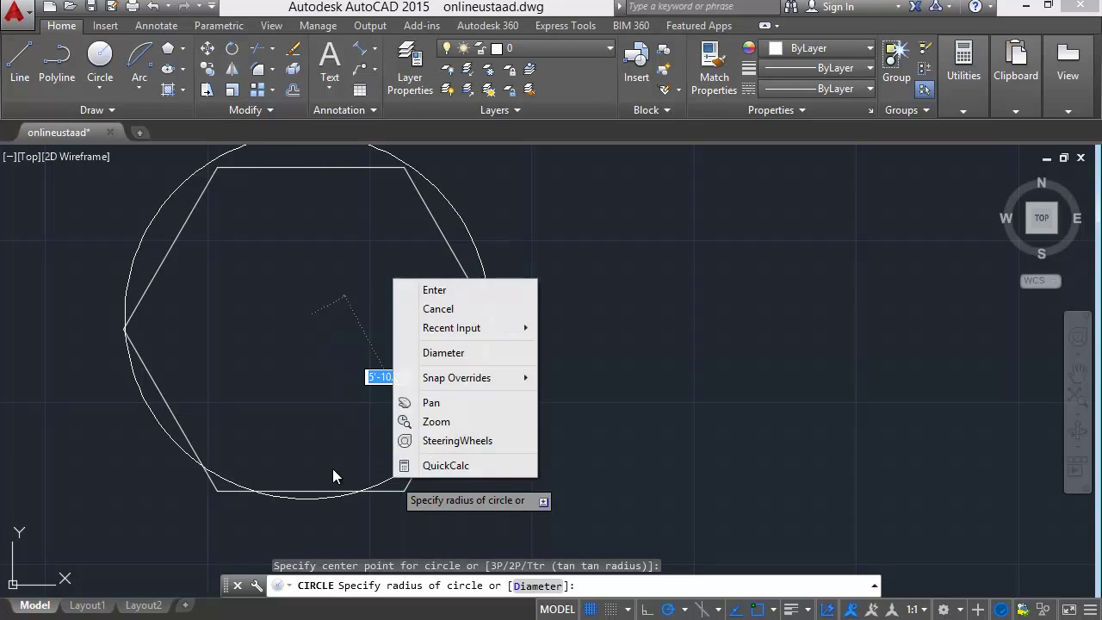
key(Escape)
click(327, 434)
click(327, 434)
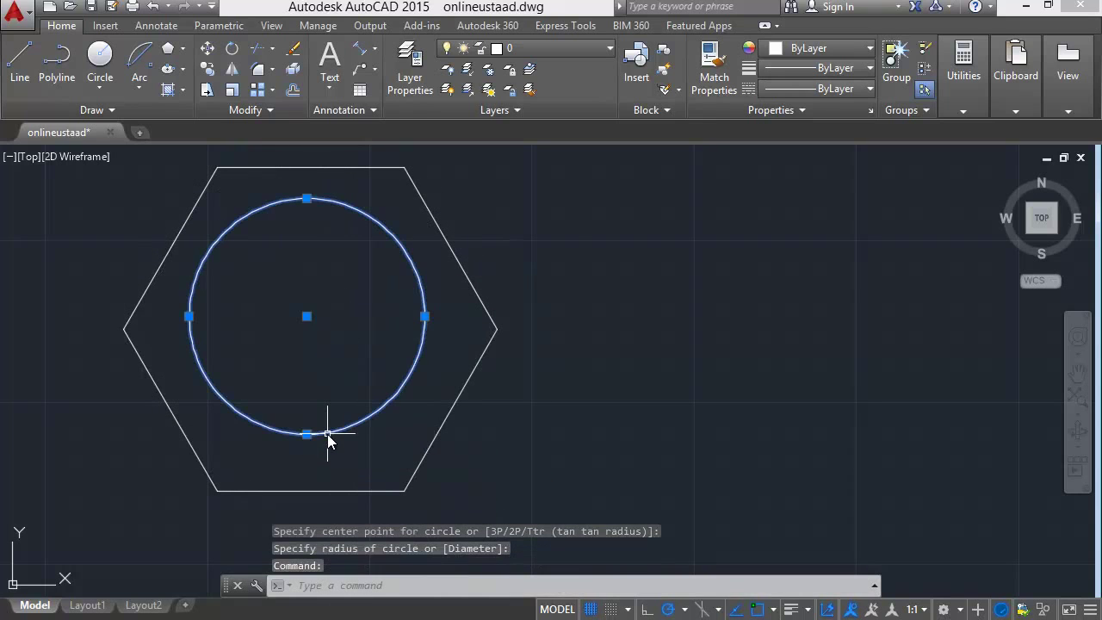
key(Delete)
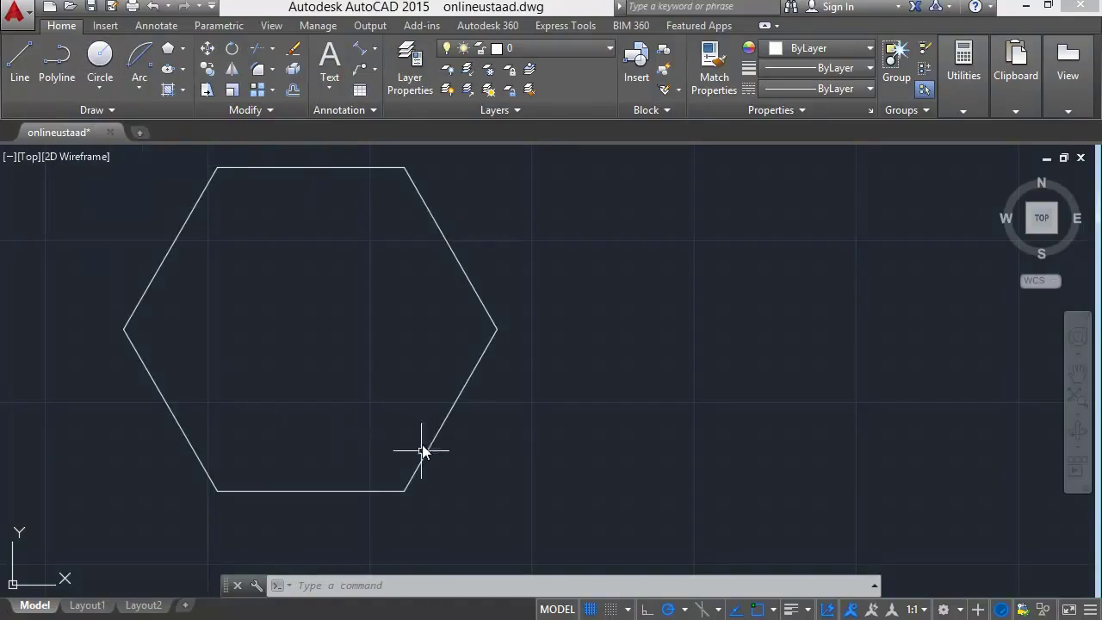
Draw a vertical line between the top and bottom edge midpoints and a horizontal vertex-to-vertex line.
click(311, 168)
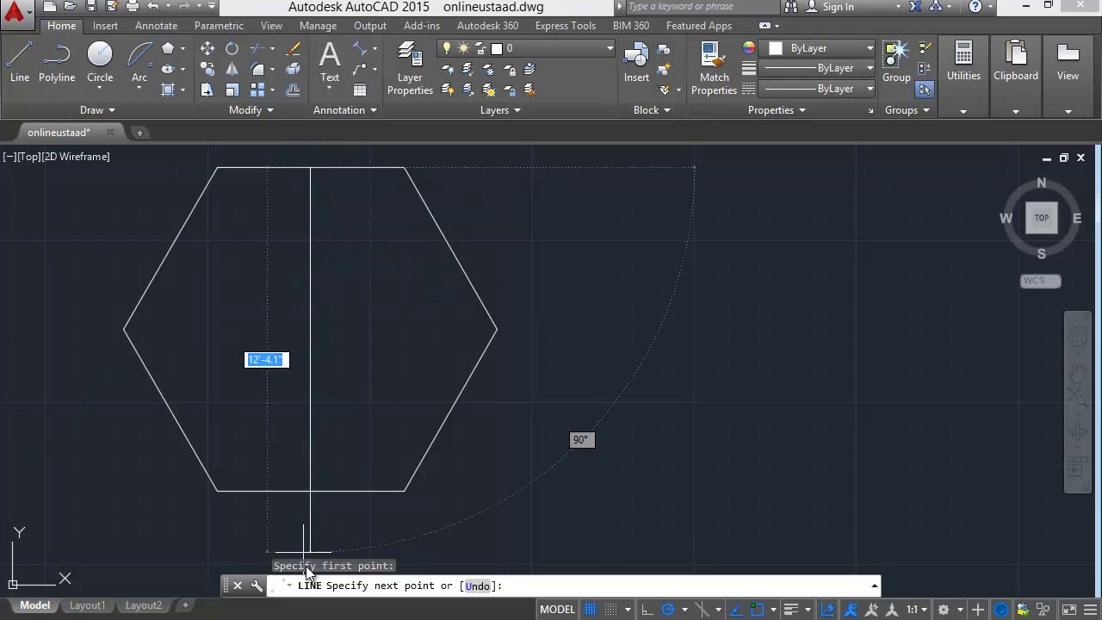
click(311, 491)
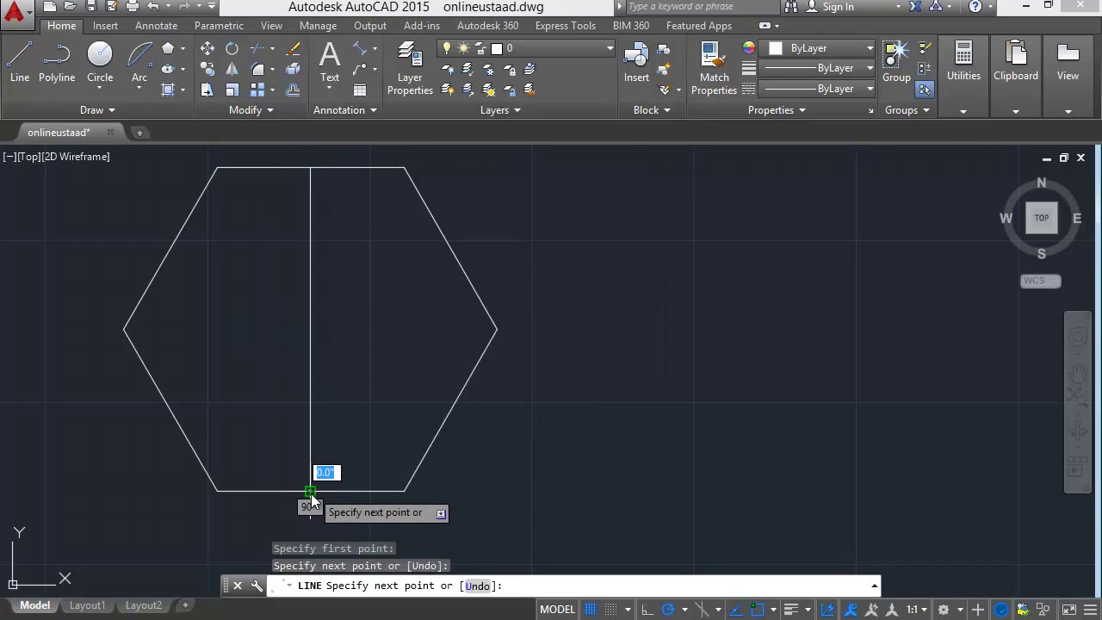
key(Escape)
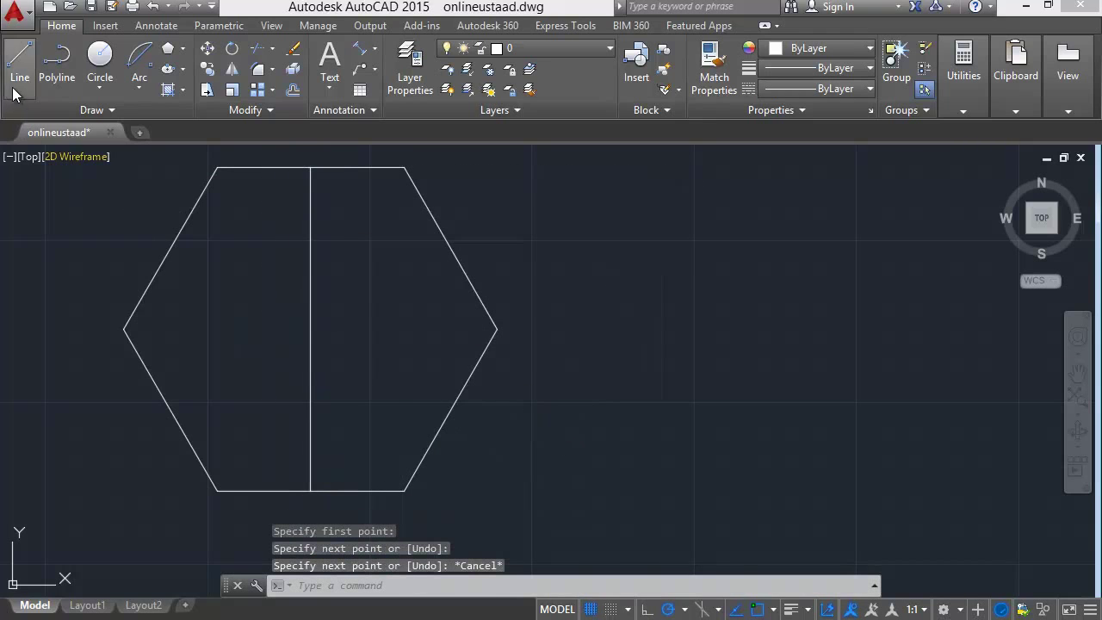
click(123, 329)
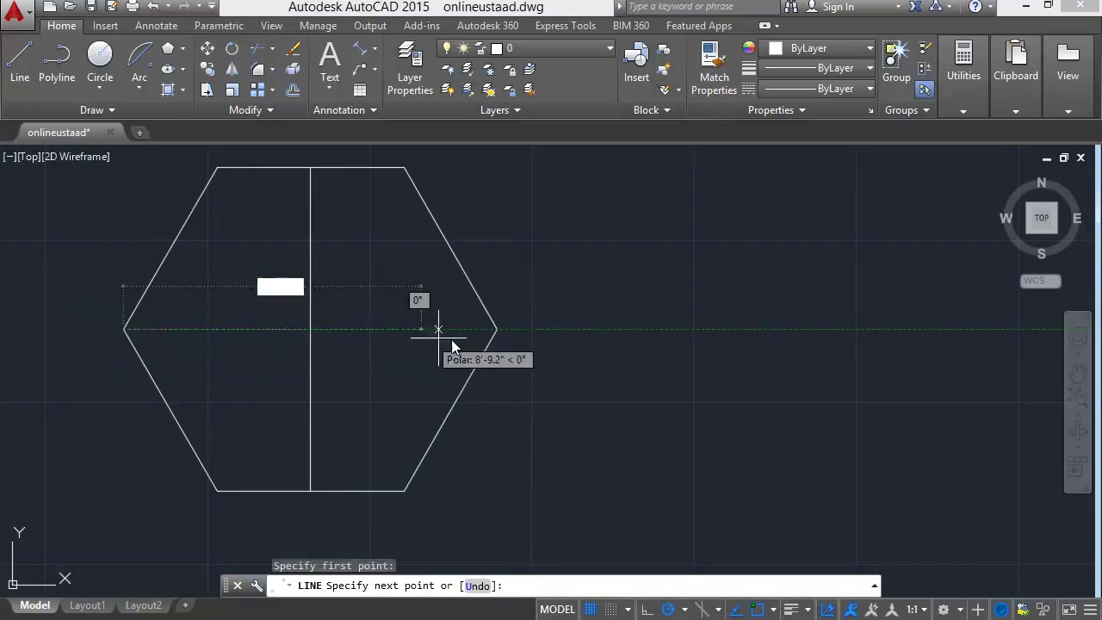
click(498, 330)
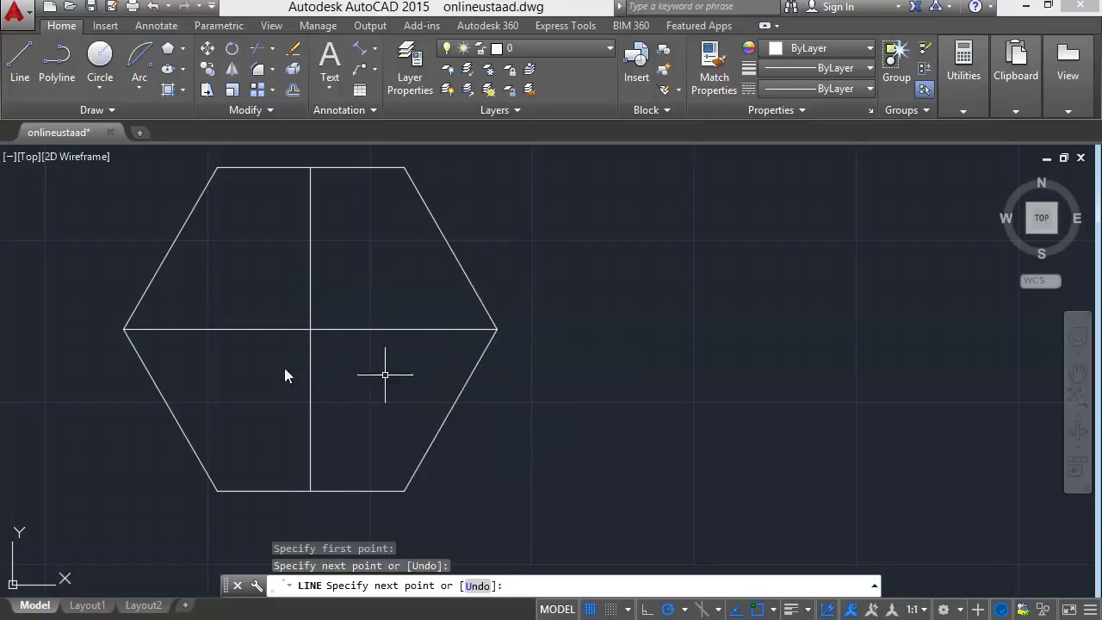
key(Escape)
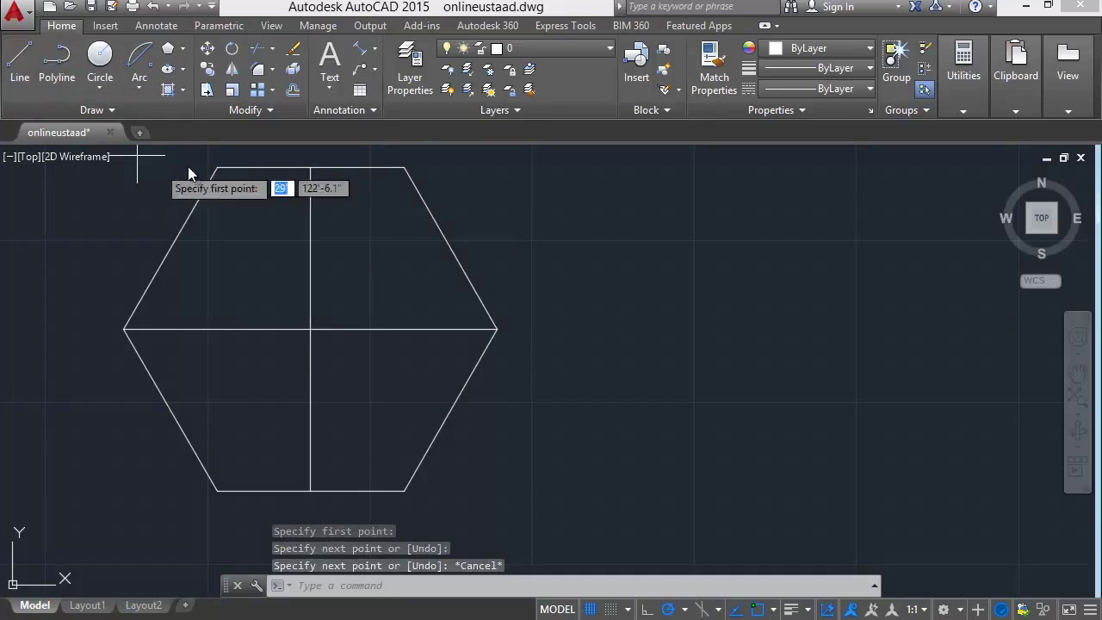
Draw a diagonal from the hexagon's top-left vertex to its bottom-right vertex.
click(219, 170)
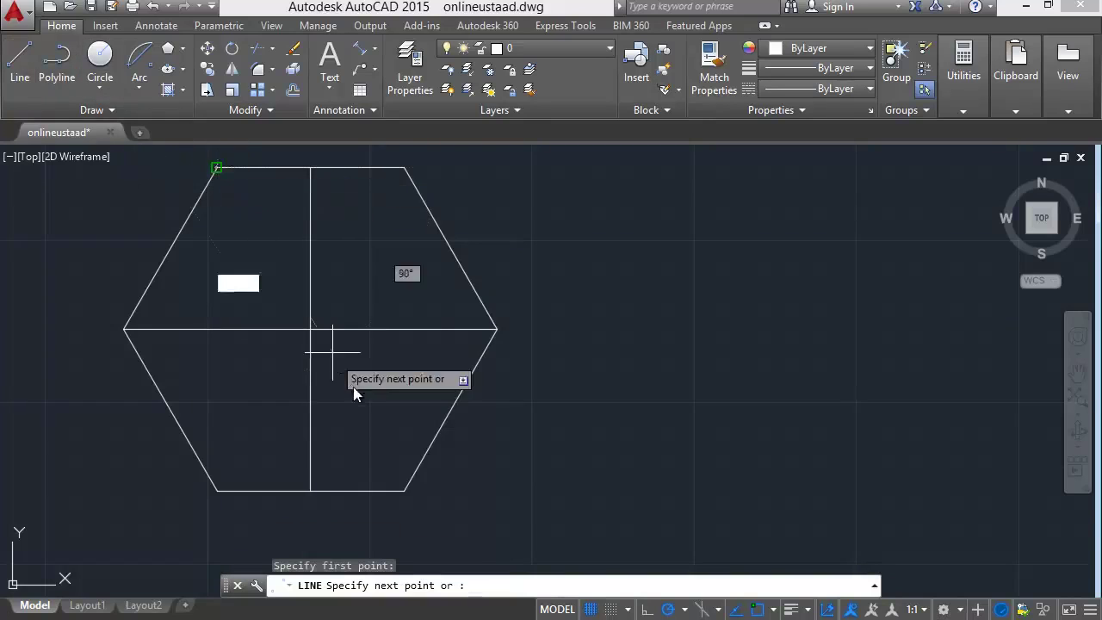
click(412, 492)
key(Escape)
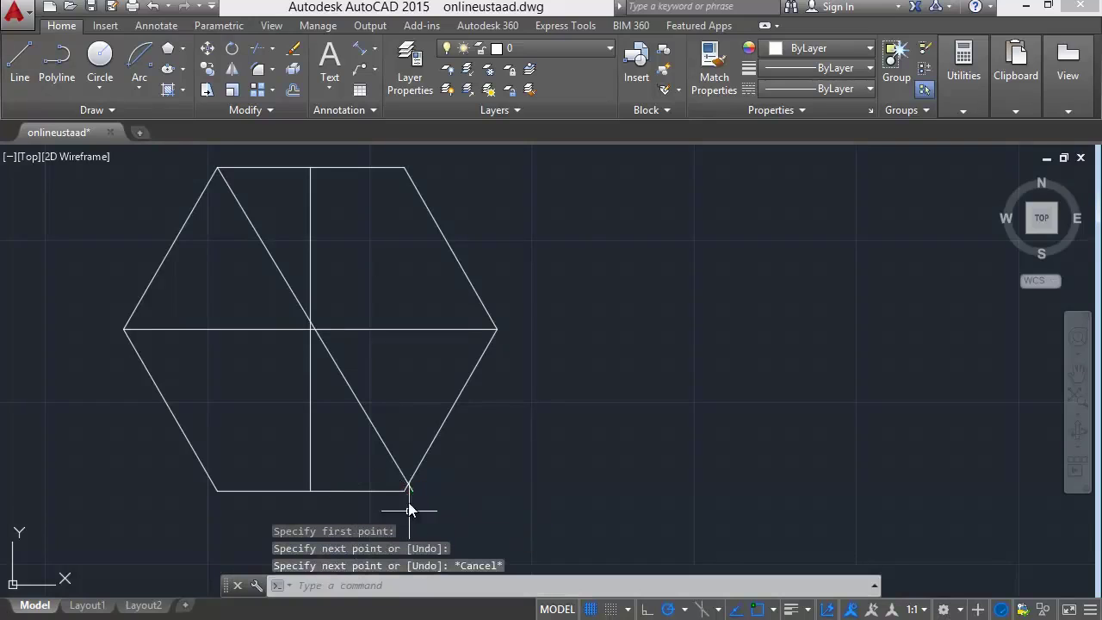
click(404, 481)
click(413, 487)
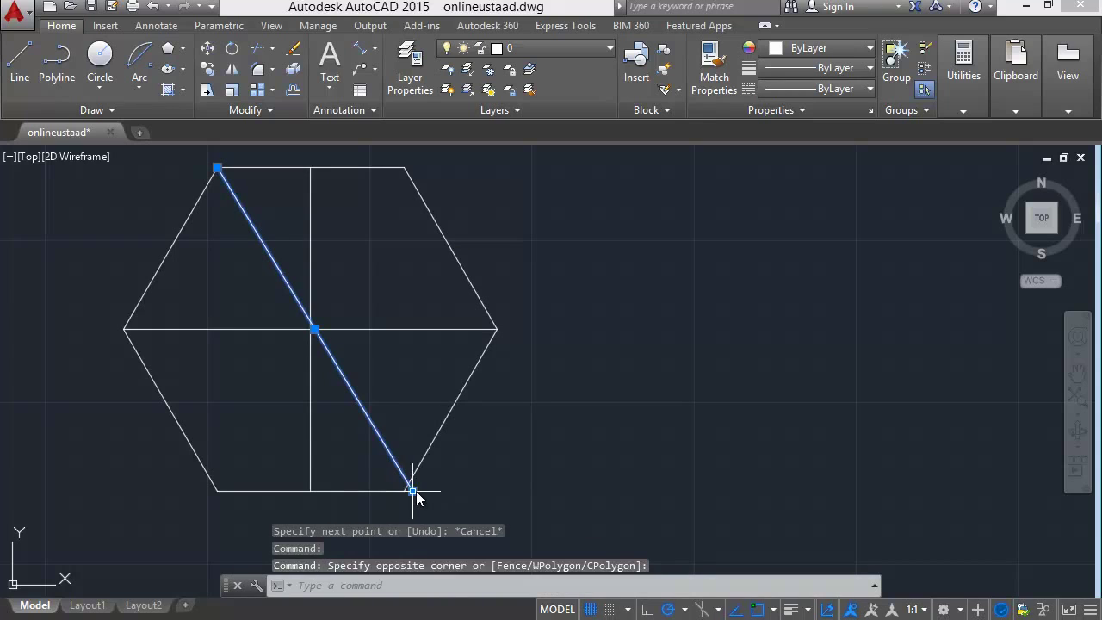
click(413, 491)
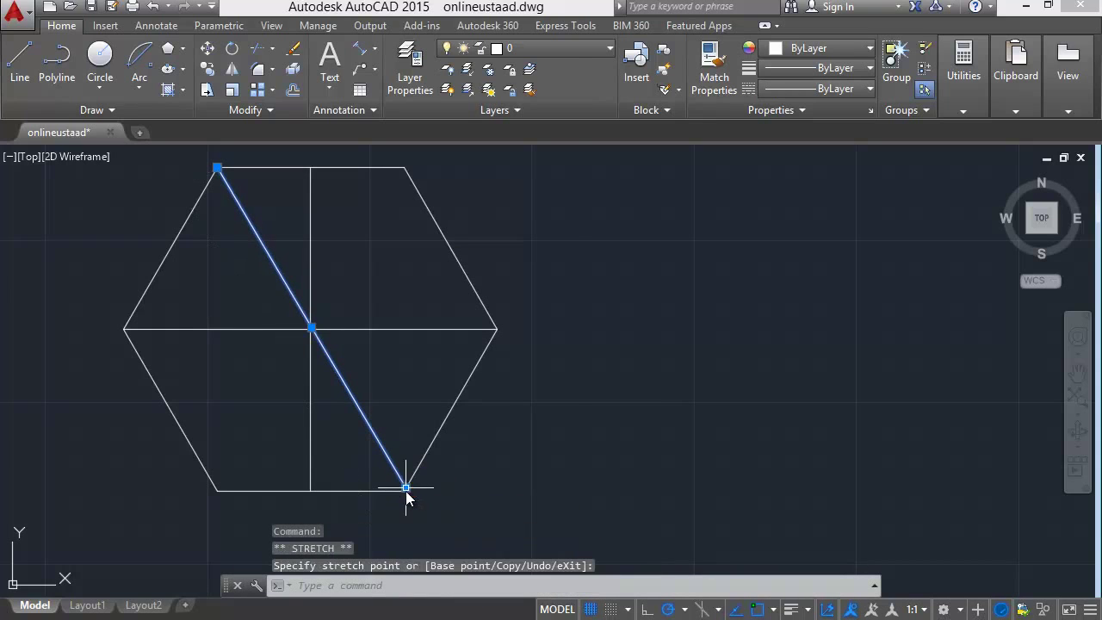
key(Escape)
Stretch the diagonal's lower endpoint grip so it snaps exactly onto the bottom-right vertex.
scroll(379, 495, up, 3)
scroll(421, 430, up, 1)
click(439, 372)
click(442, 371)
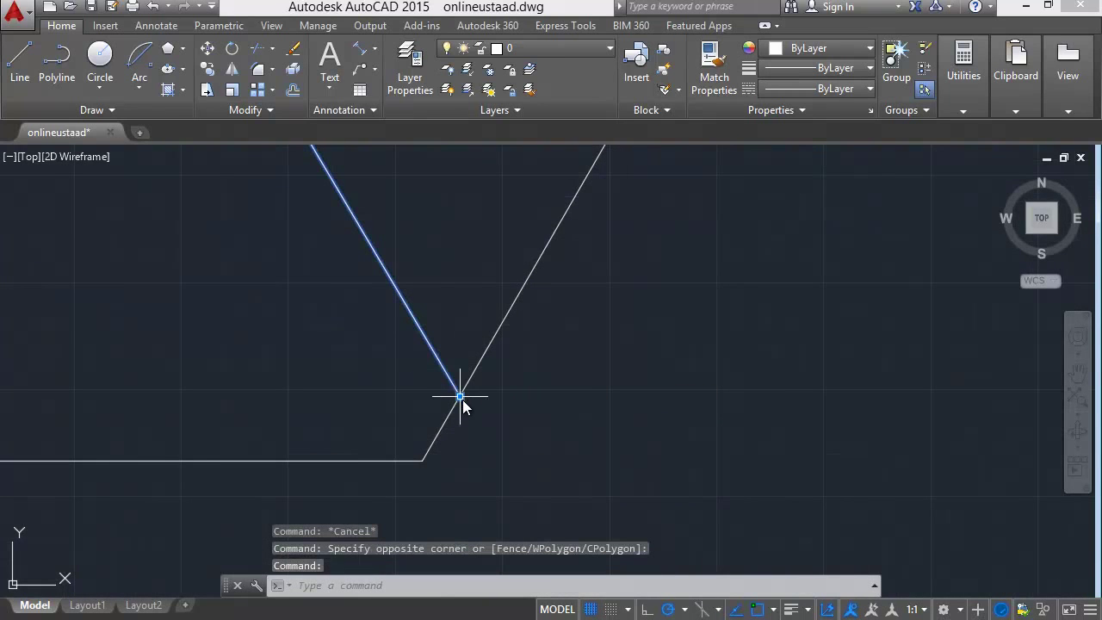
click(460, 397)
click(426, 465)
scroll(253, 438, down, 1)
scroll(251, 431, down, 3)
scroll(252, 398, down, 2)
key(Escape)
scroll(217, 371, up, 5)
scroll(284, 352, up, 2)
scroll(344, 353, down, 4)
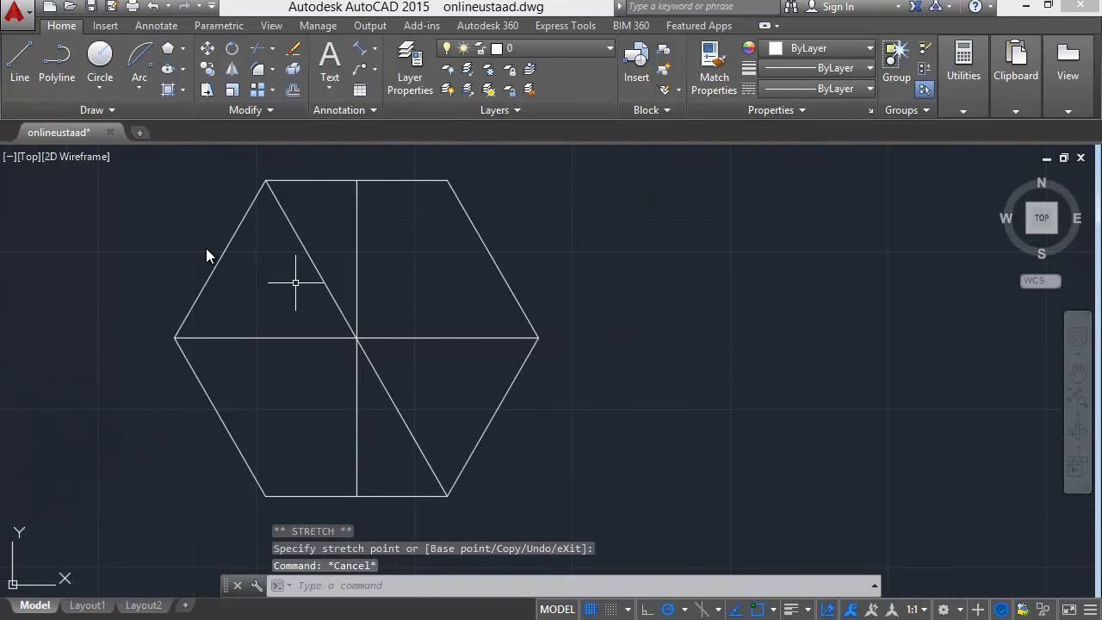
Draw the second diagonal from the top-right vertex to the bottom-left vertex.
click(447, 180)
click(266, 495)
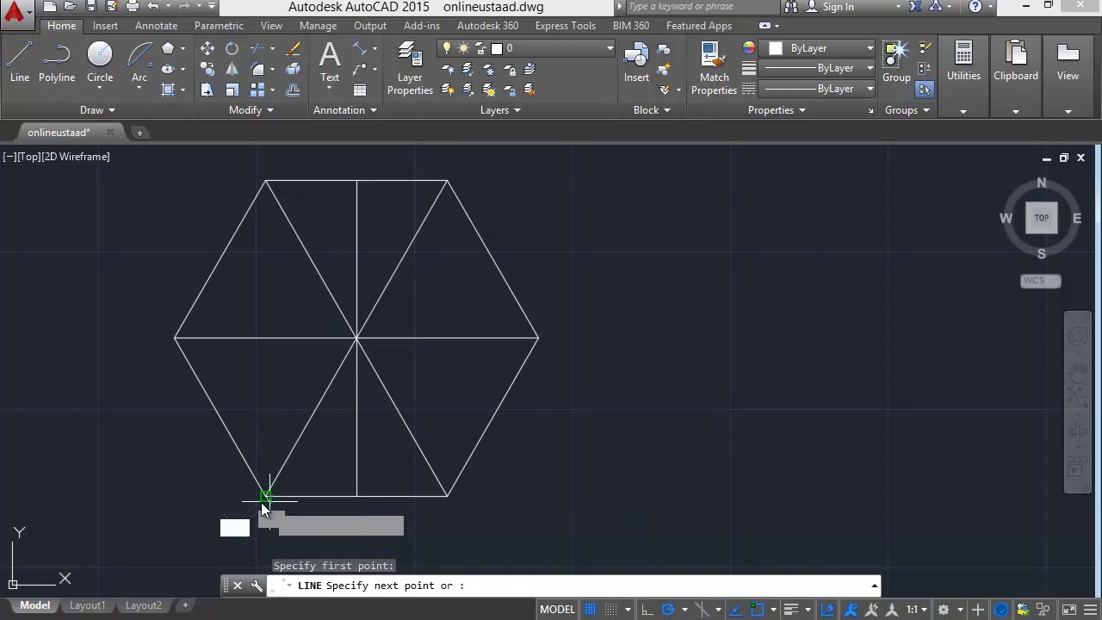
key(Escape)
scroll(375, 347, up, 5)
scroll(241, 292, down, 3)
scroll(395, 338, down, 2)
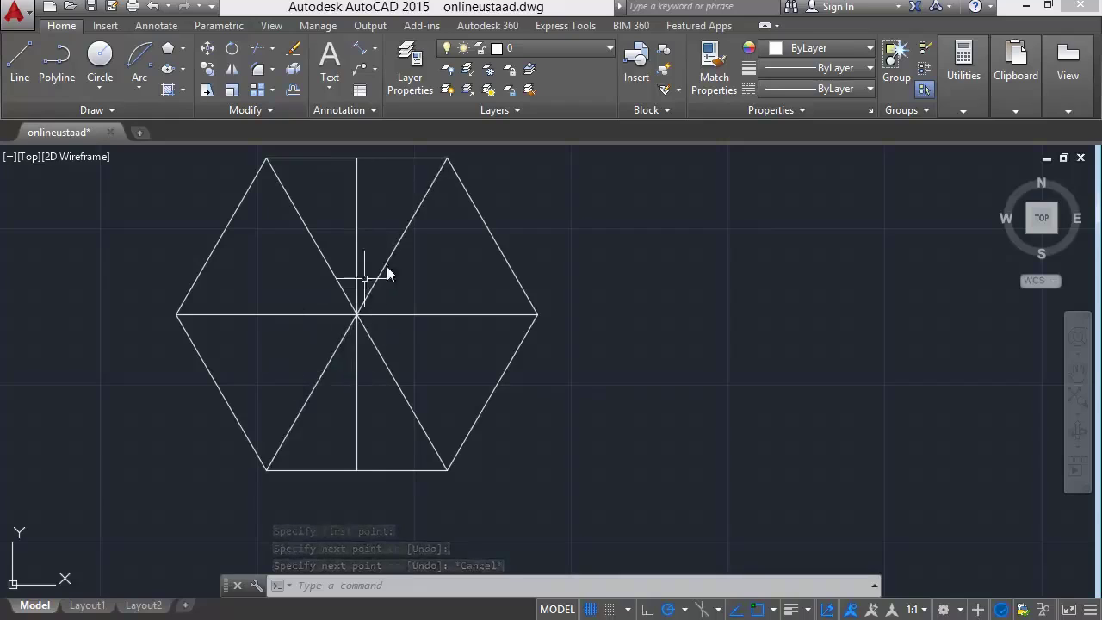
Delete the vertical and horizontal lines crossing the hexagon.
click(358, 234)
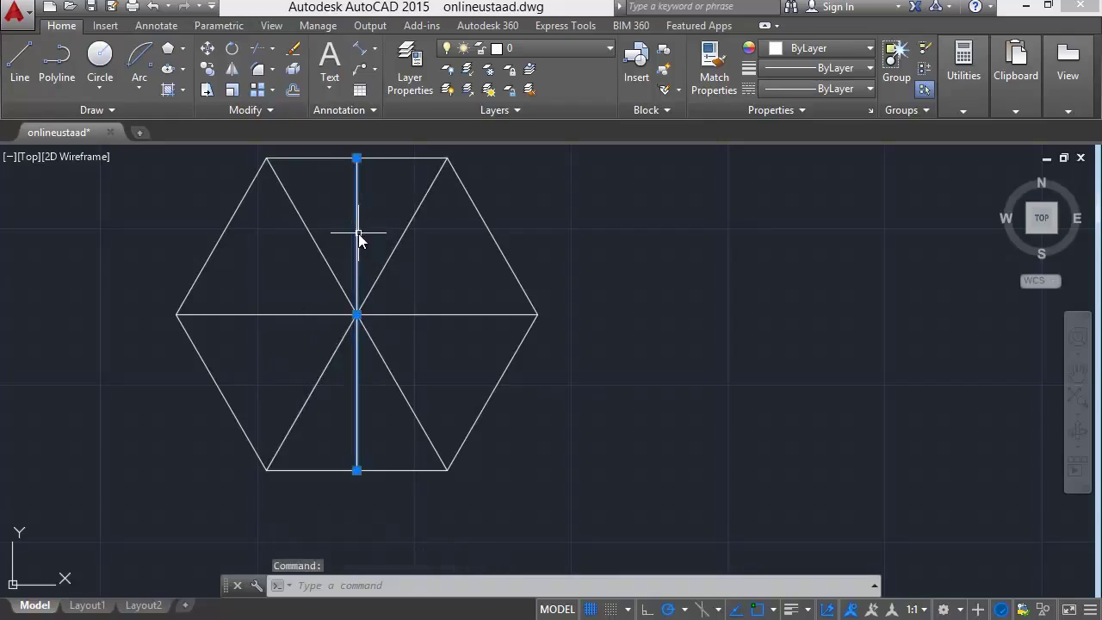
key(Delete)
click(398, 314)
key(Delete)
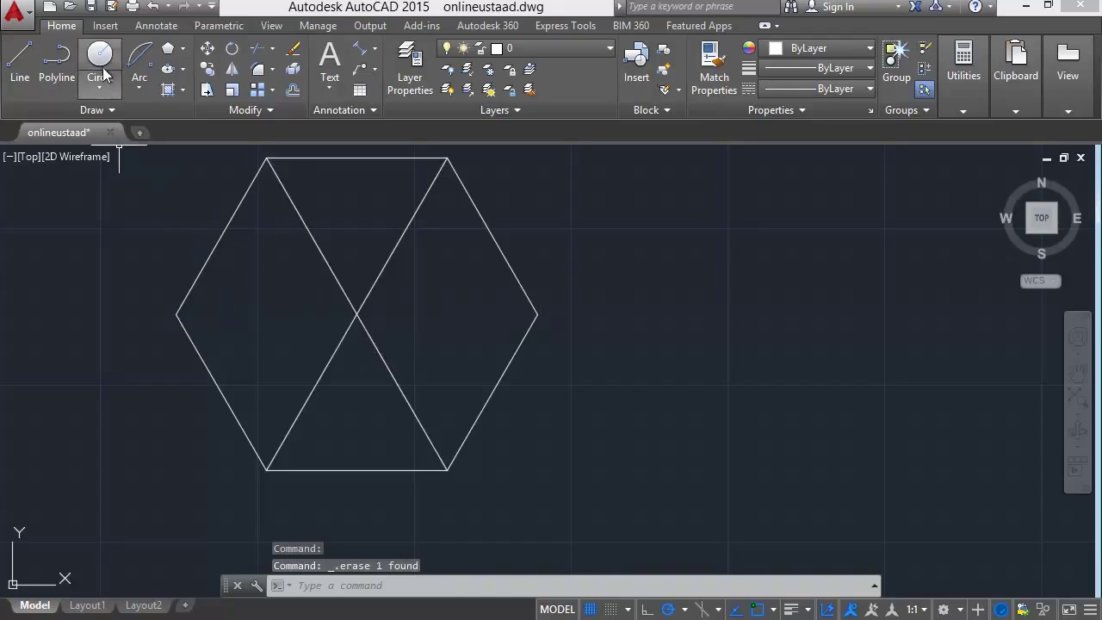
Draw a 6' radius circle centred where the diagonals cross.
text(c)
key(Return)
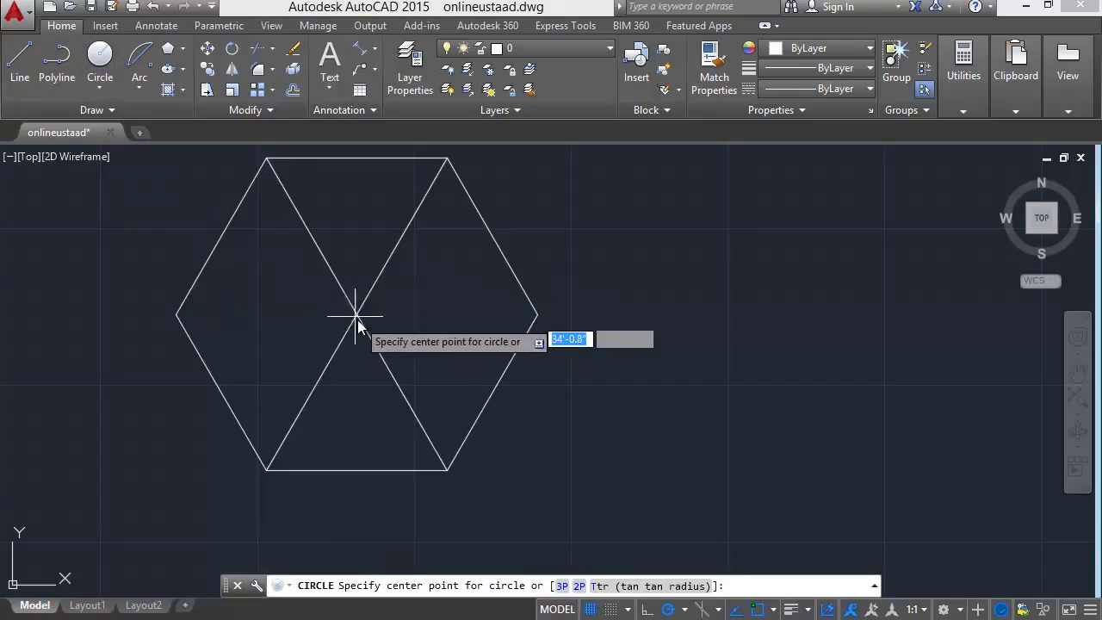
click(357, 315)
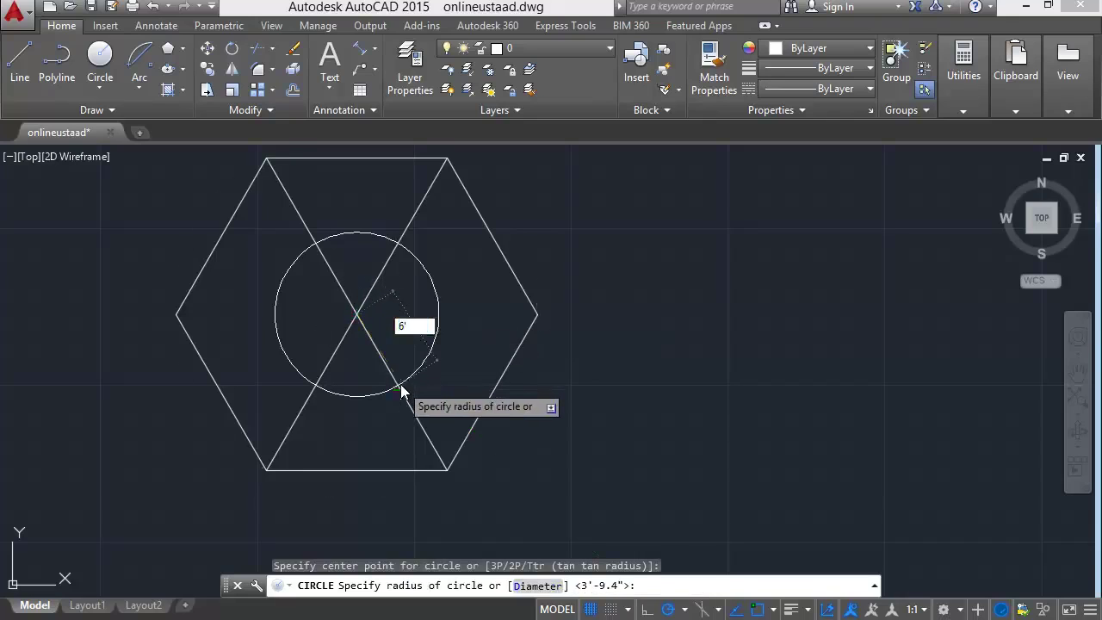
key(Return)
Select and erase the two diagonal lines.
click(421, 330)
click(322, 389)
key(Delete)
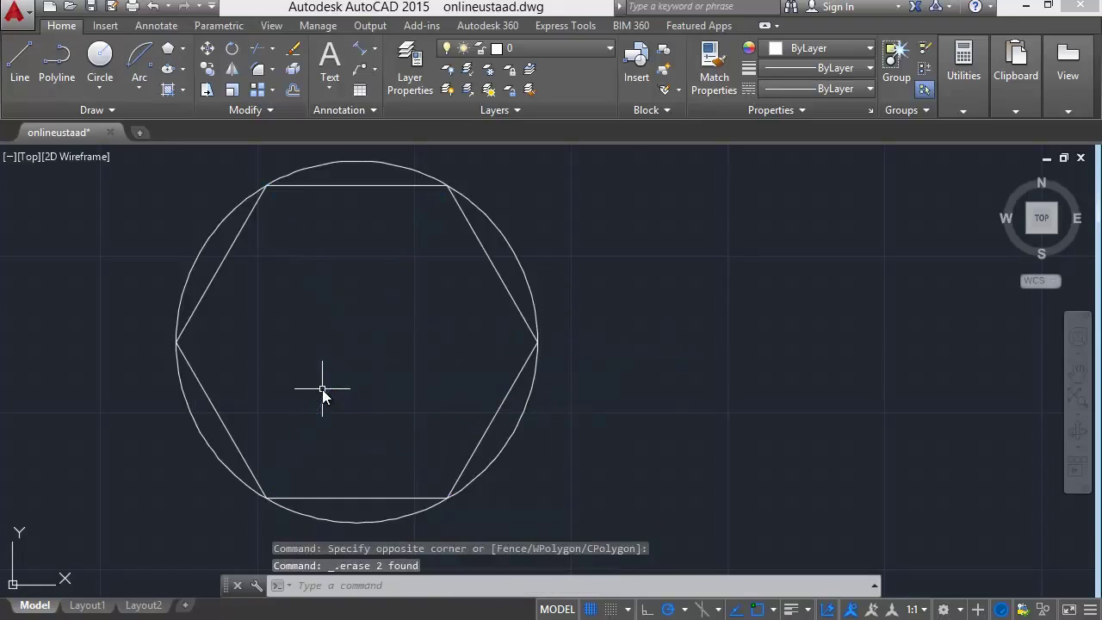
click(522, 269)
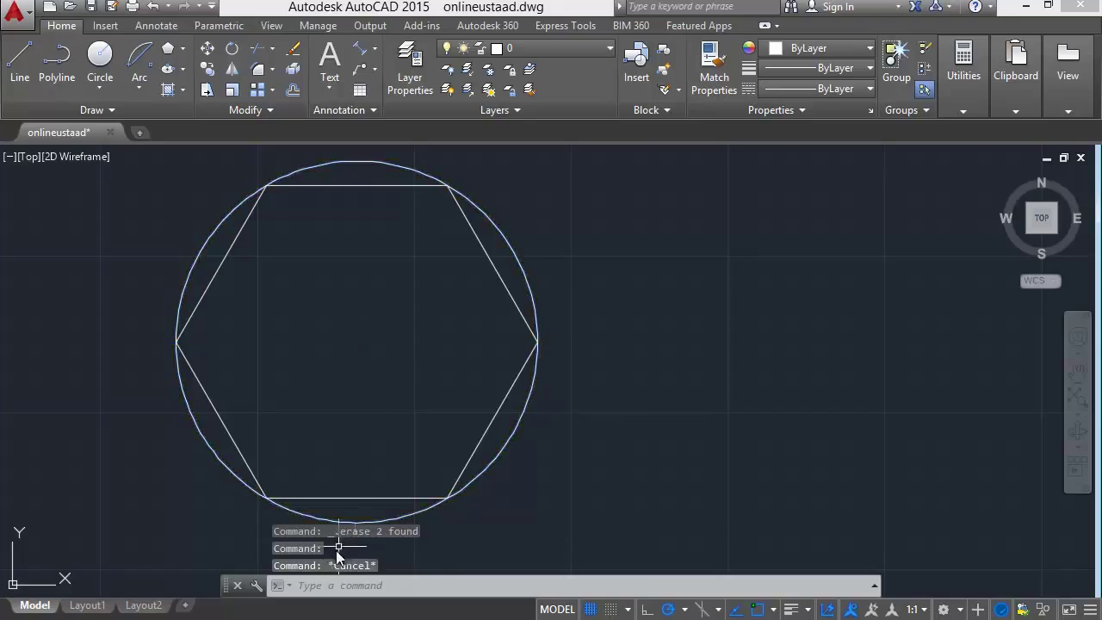
key(Escape)
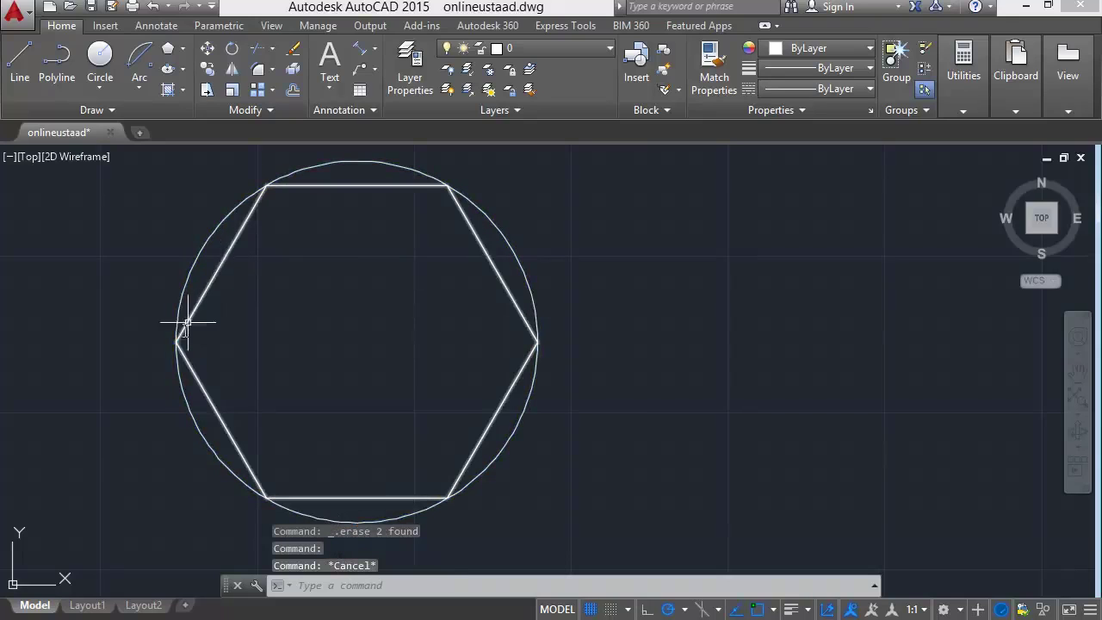
scroll(448, 499, up, 5)
middle_drag(450, 499, 438, 455)
scroll(436, 460, up, 2)
scroll(393, 468, up, 1)
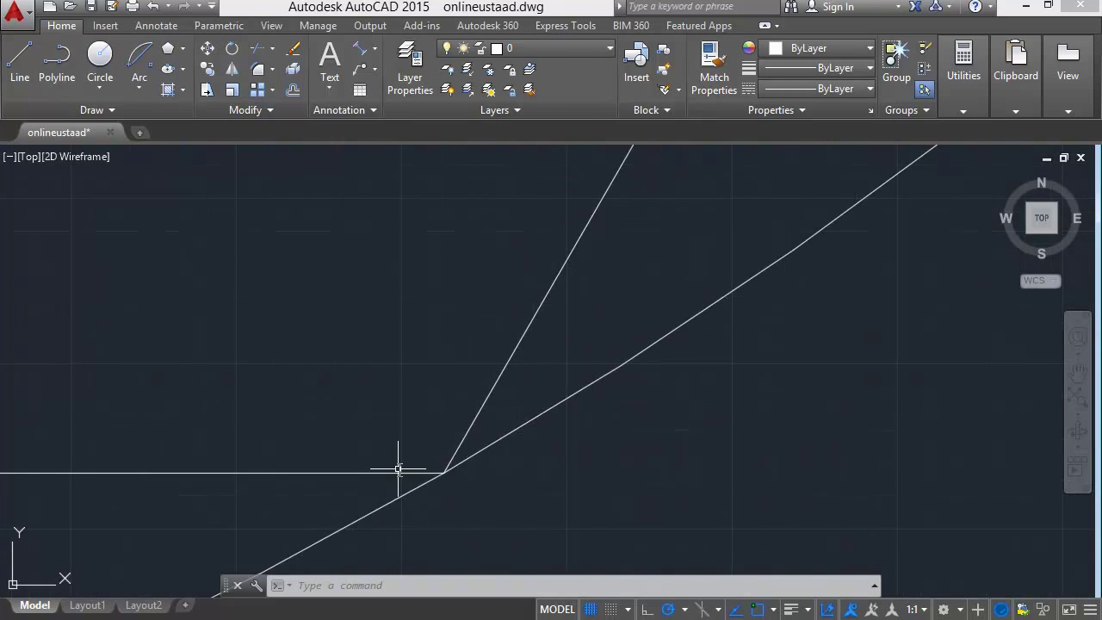
scroll(460, 482, up, 2)
scroll(379, 465, up, 2)
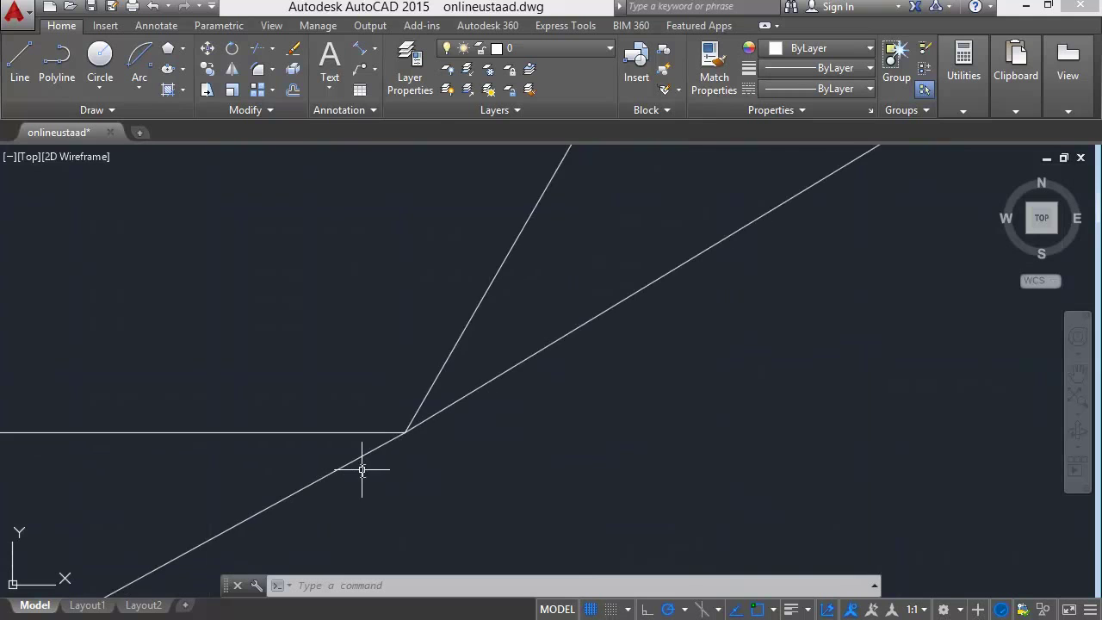
middle_drag(332, 455, 686, 440)
scroll(413, 442, down, 3)
scroll(416, 431, down, 3)
scroll(492, 444, down, 4)
scroll(388, 198, up, 4)
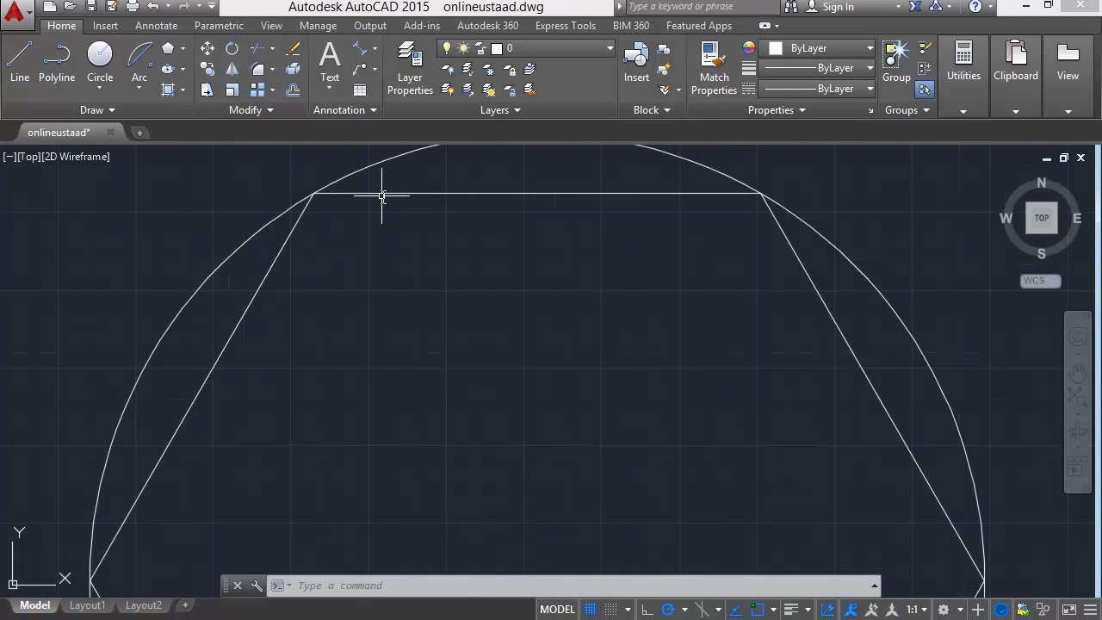
scroll(516, 212, down, 4)
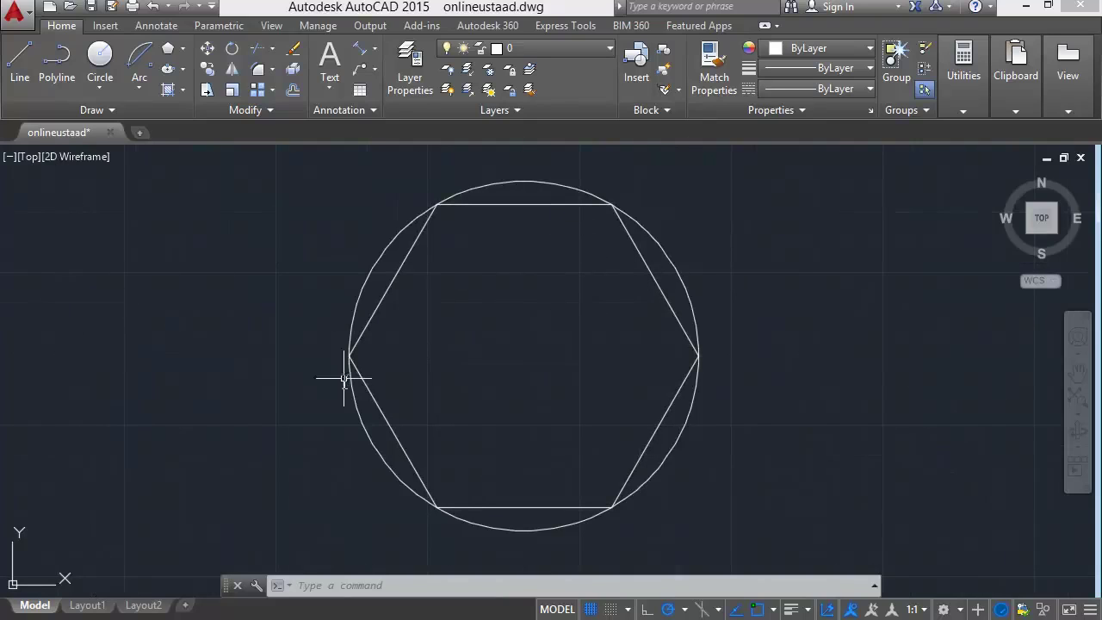
middle_drag(81, 258, 234, 254)
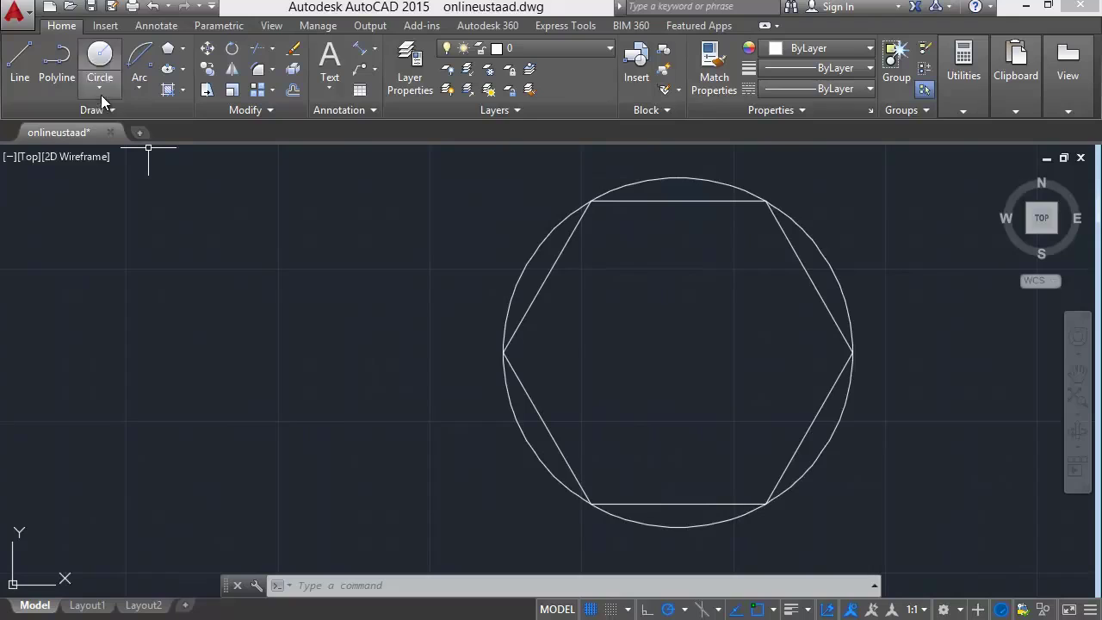
Draw an 8-sided polygon inscribed in a 6' radius circle left of the circled hexagon.
click(166, 52)
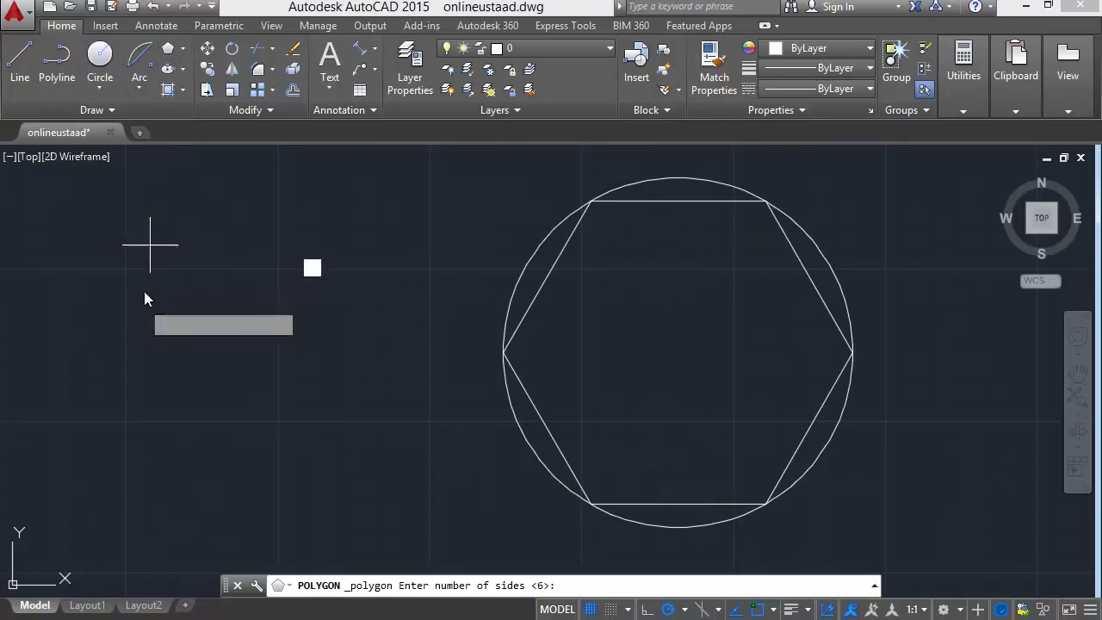
middle_drag(153, 290, 297, 286)
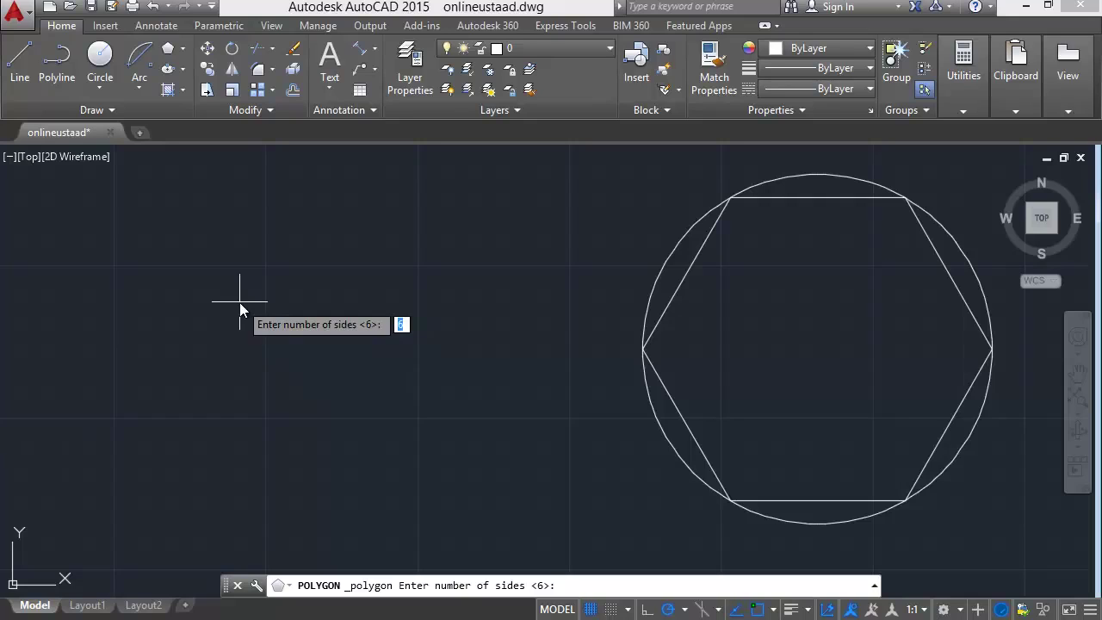
text(8)
key(Return)
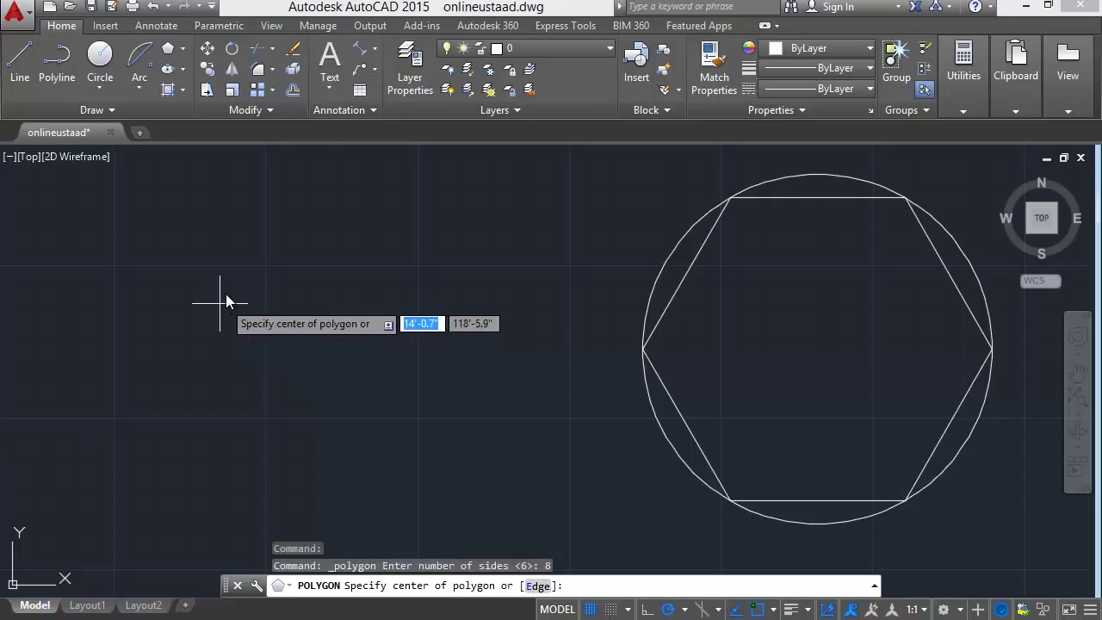
click(228, 296)
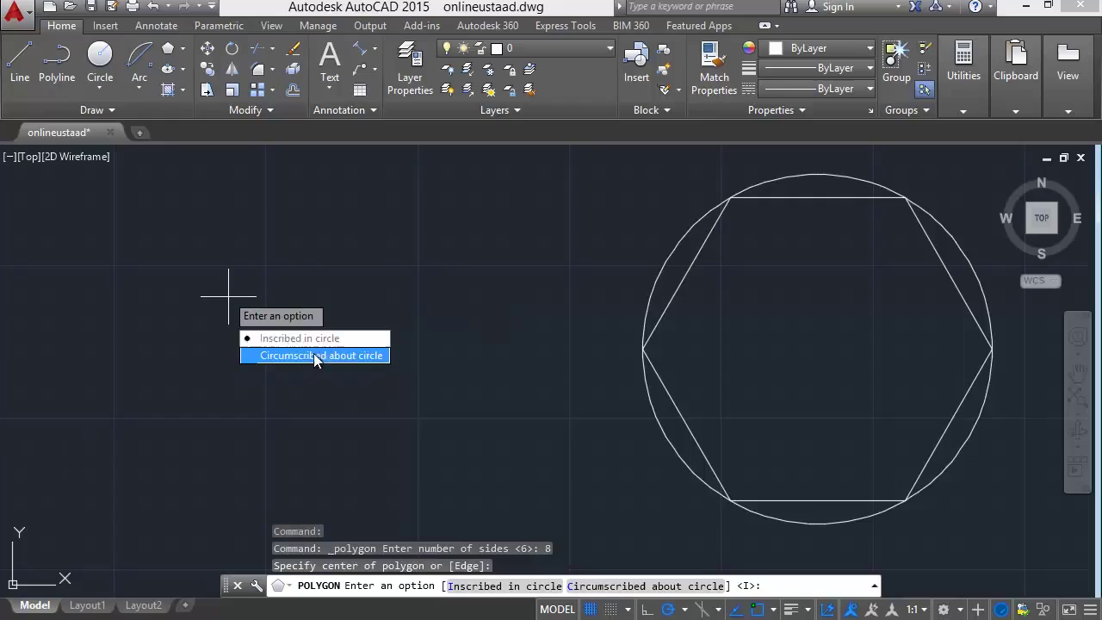
click(307, 338)
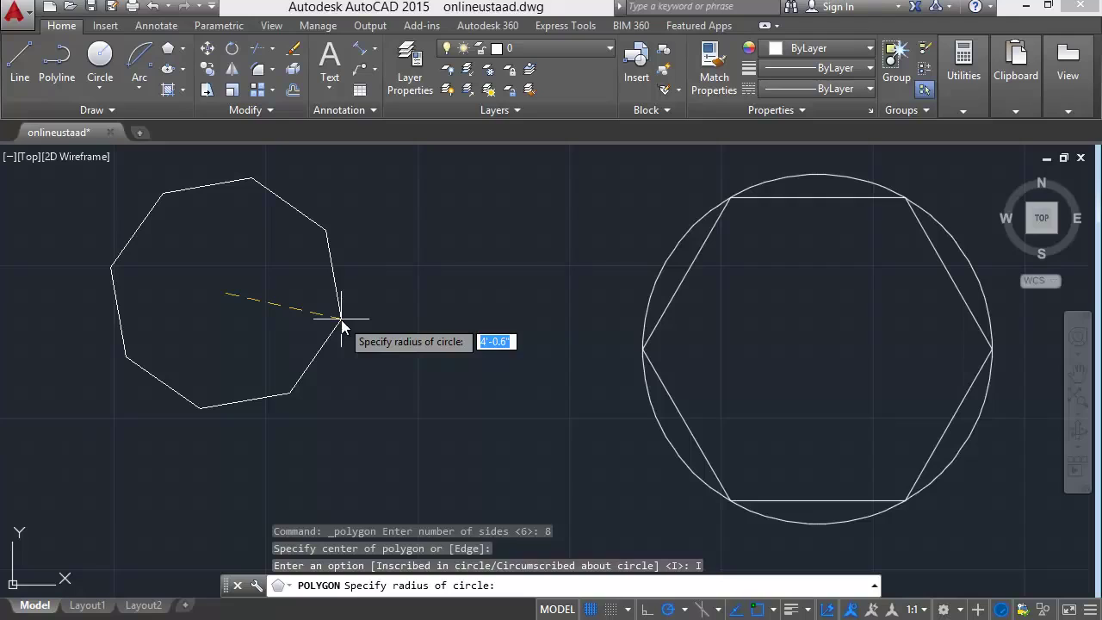
text(6')
key(Return)
middle_drag(279, 264, 272, 324)
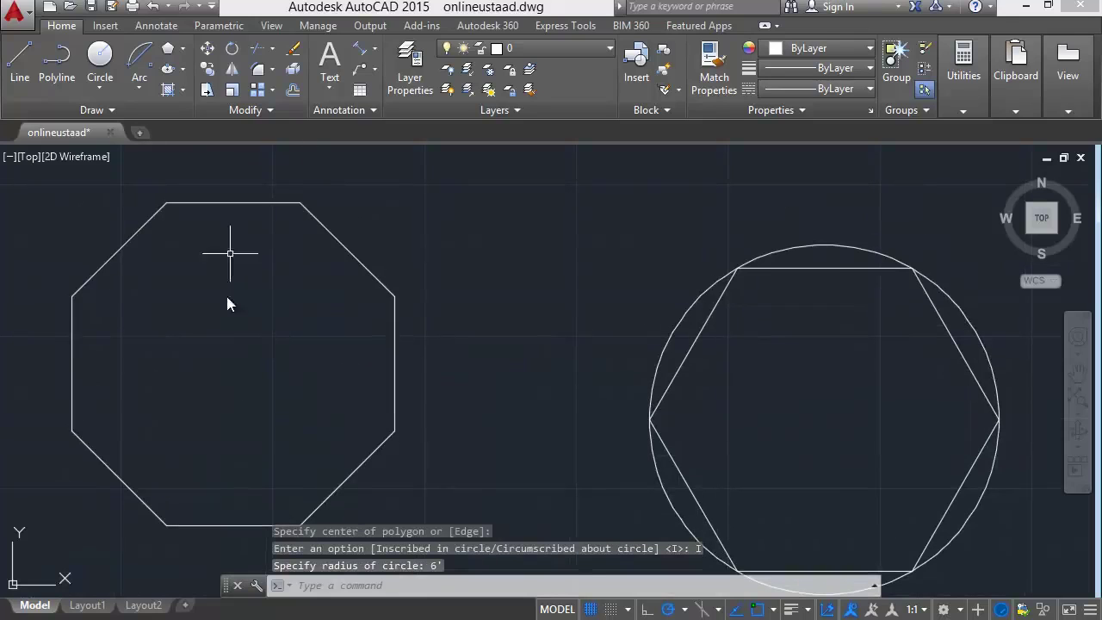
click(35, 95)
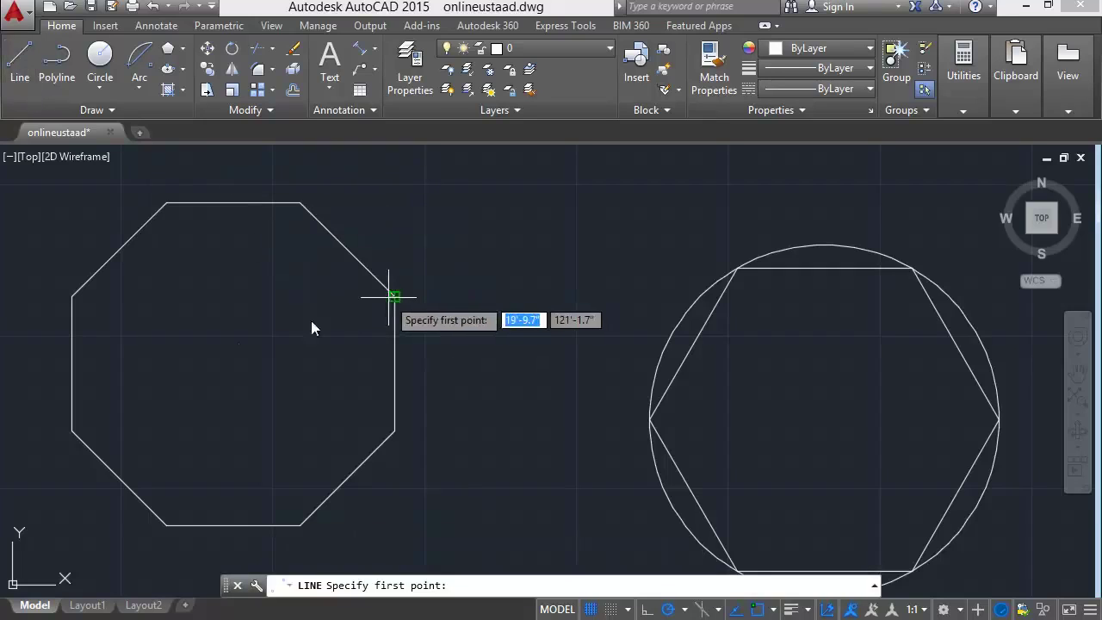
Draw the two corner-to-corner diagonals across the octagon.
click(167, 206)
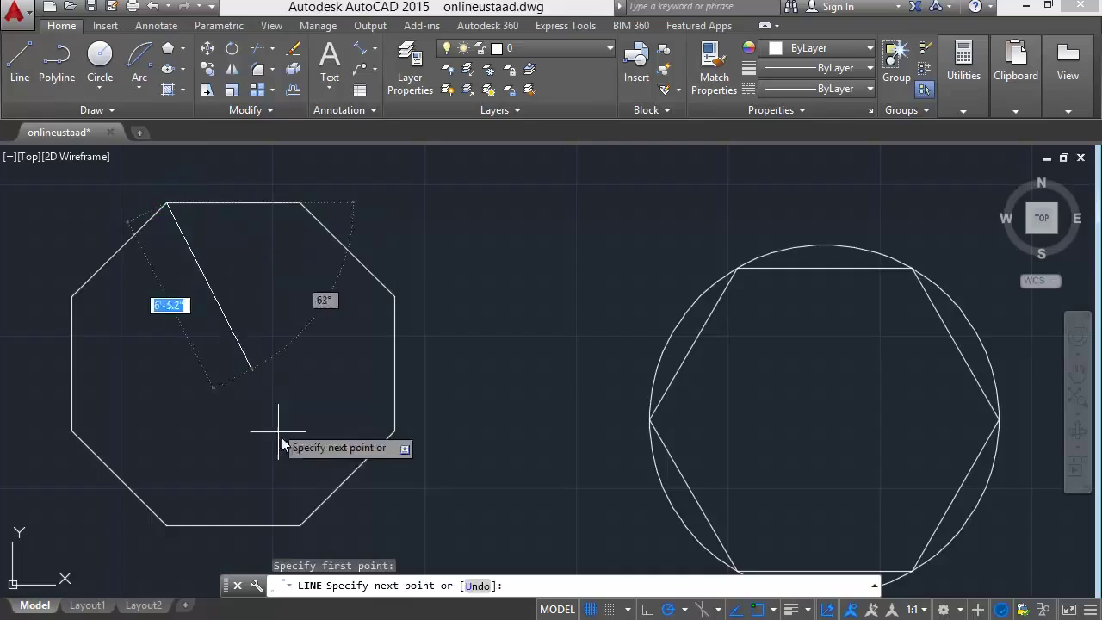
click(298, 524)
key(Escape)
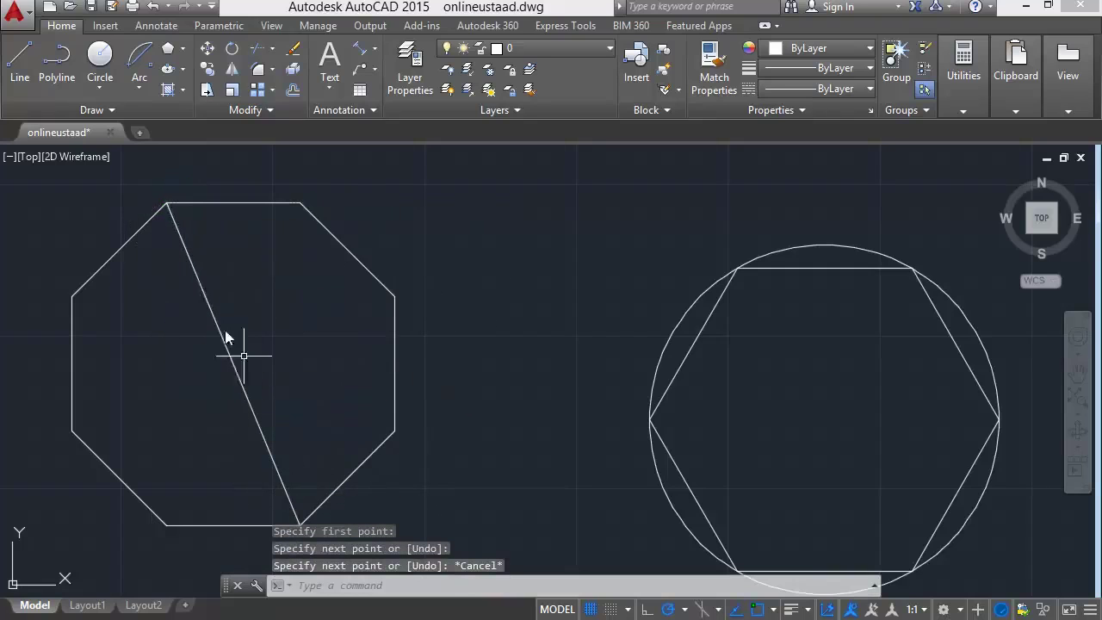
click(29, 89)
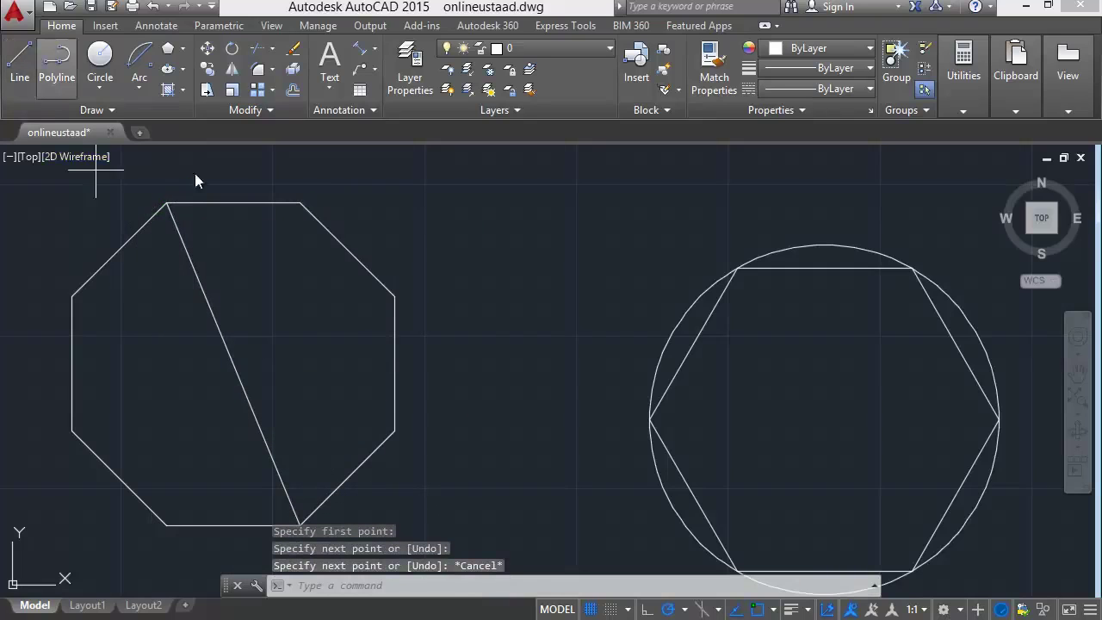
click(300, 202)
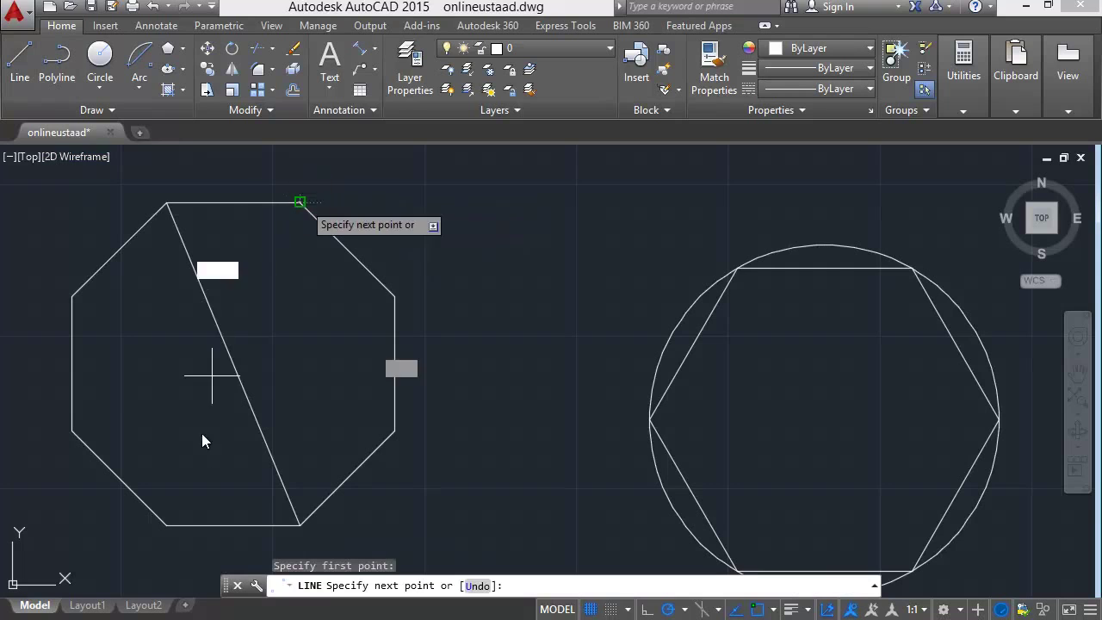
click(167, 524)
key(Escape)
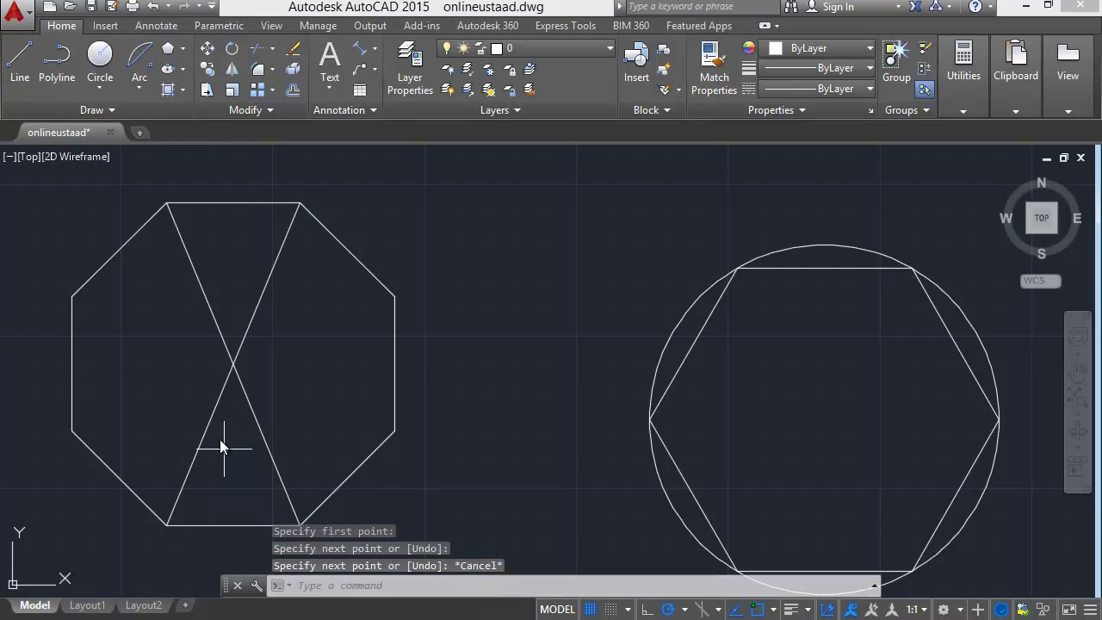
Draw a 6' radius circle centred at the diagonals' intersection, then pan to empty space above.
click(111, 57)
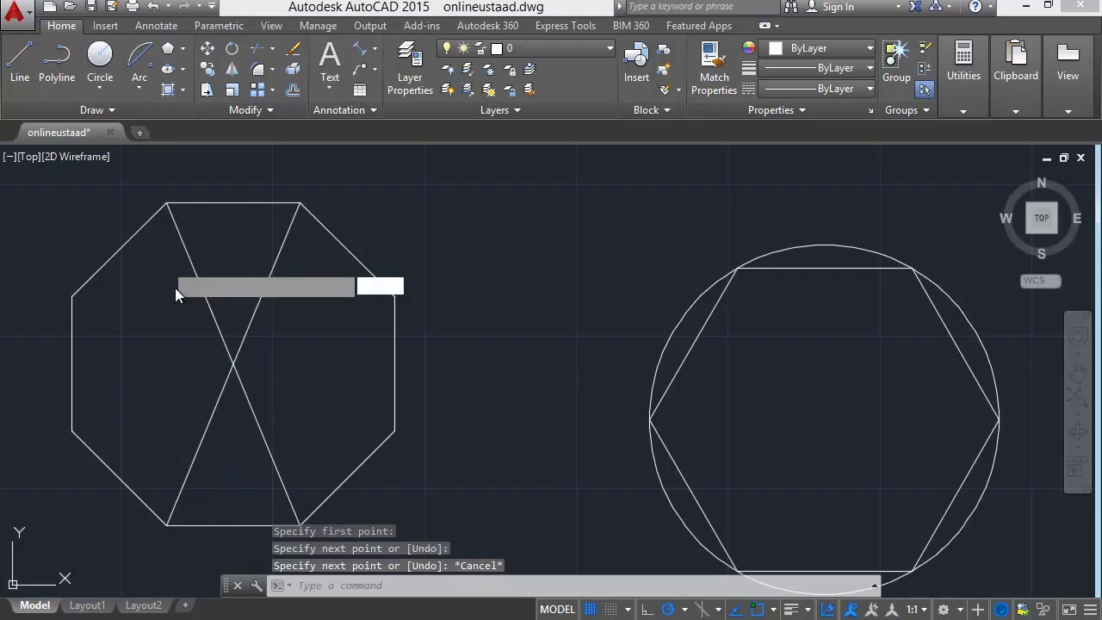
click(233, 363)
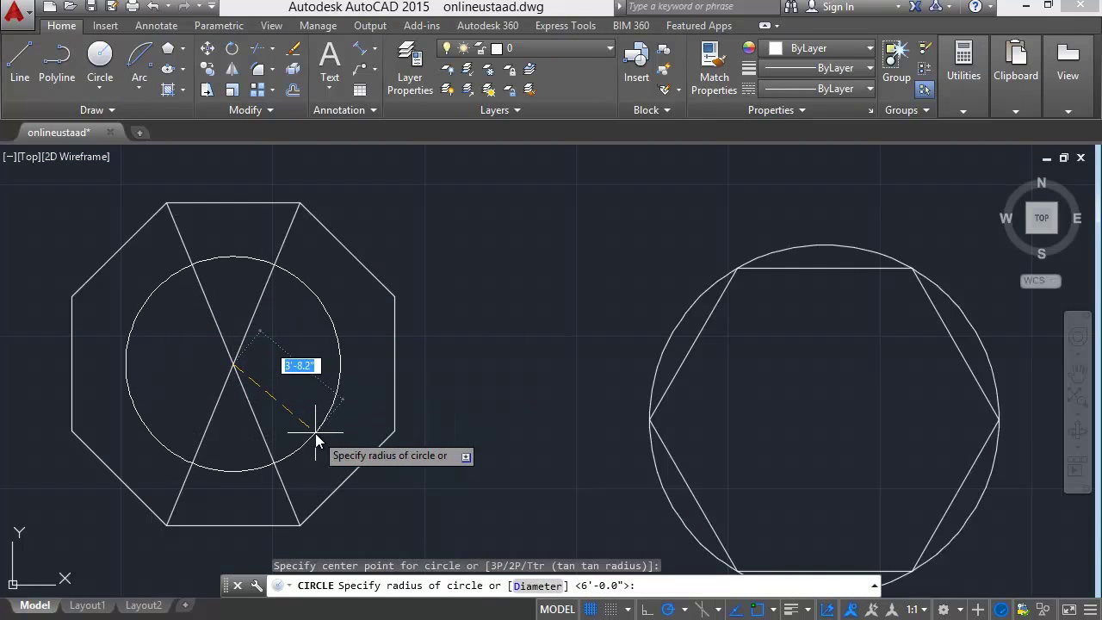
text(6)
key(Return)
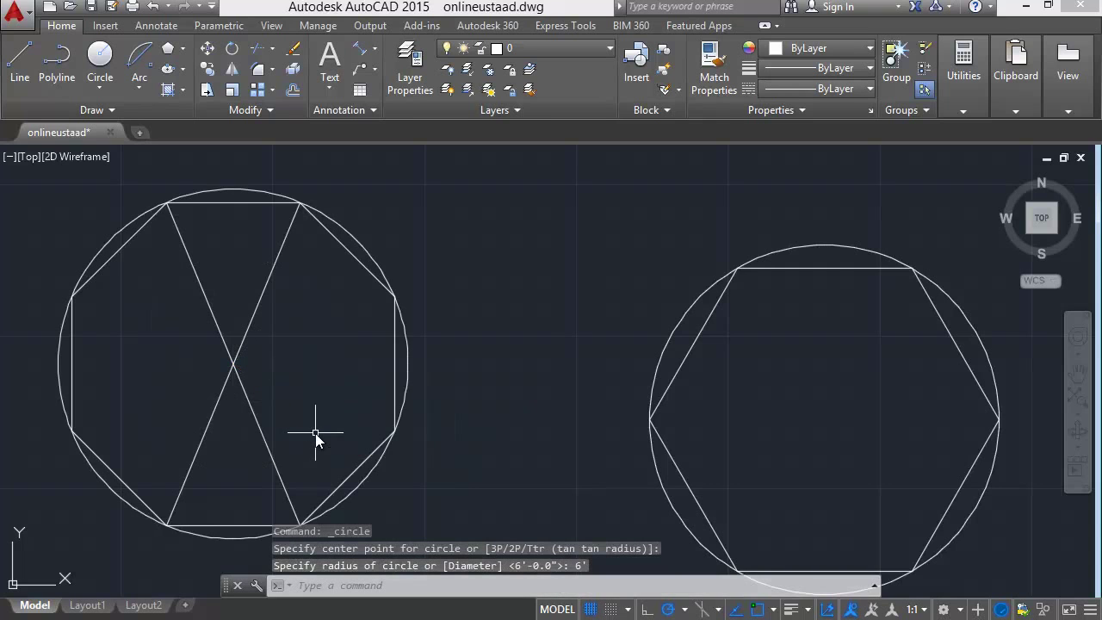
middle_drag(305, 419, 291, 392)
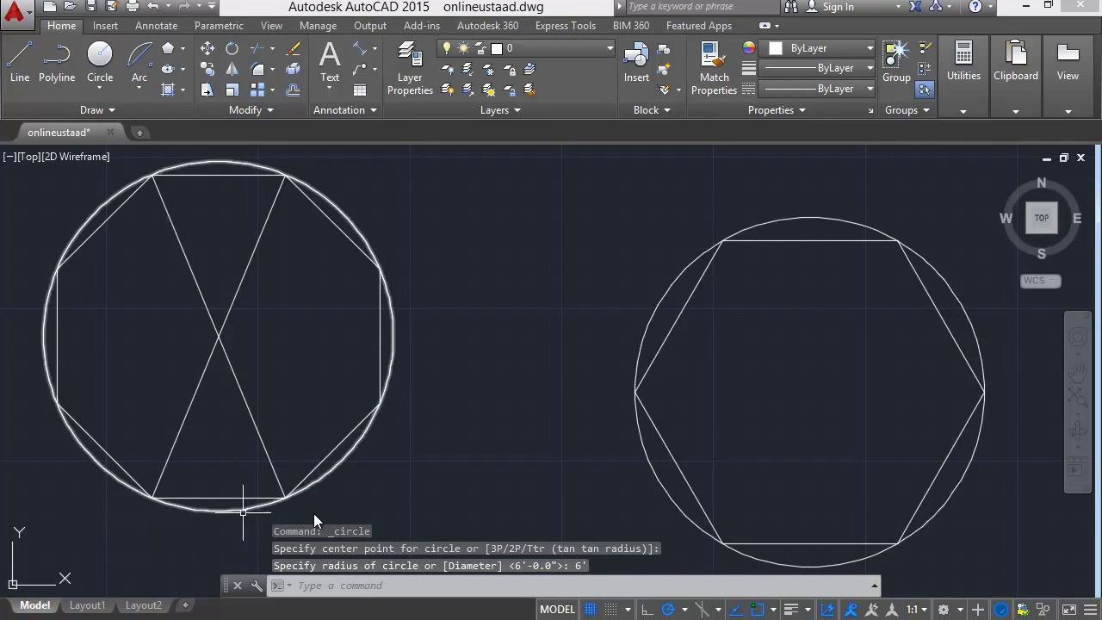
scroll(364, 438, down, 2)
click(401, 275)
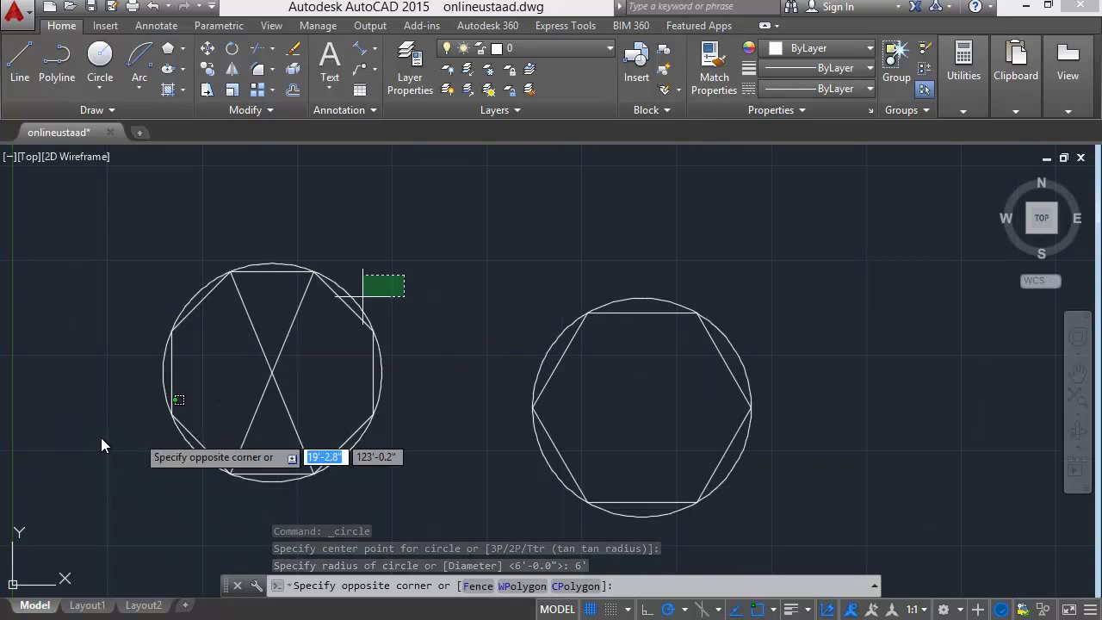
key(Escape)
middle_drag(315, 237, 204, 409)
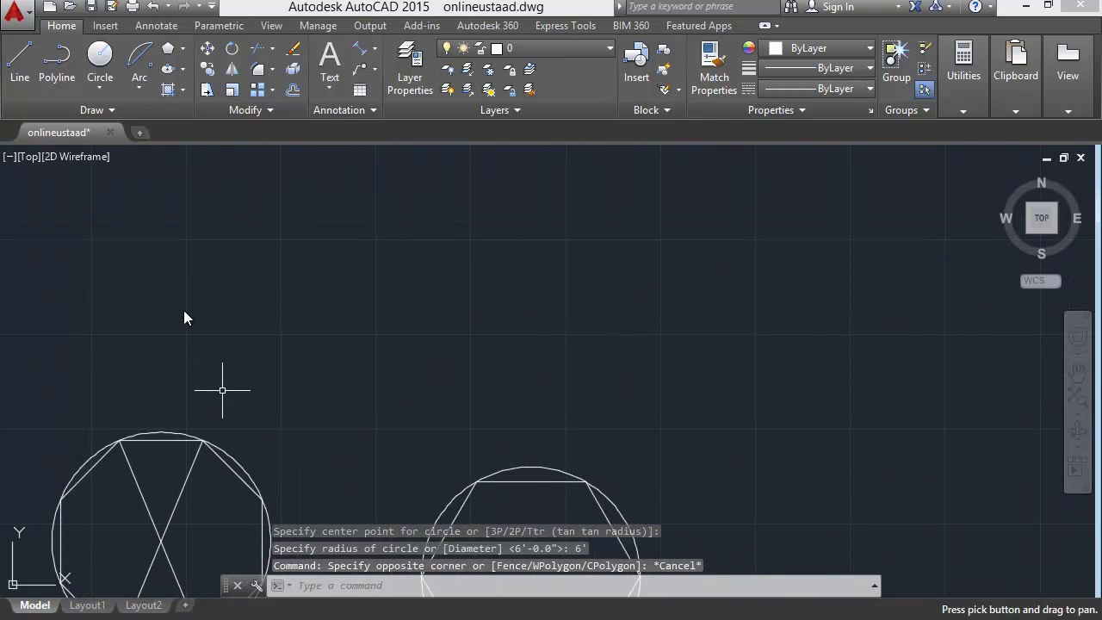
Start a new polygon and set its side count to 9.
click(166, 50)
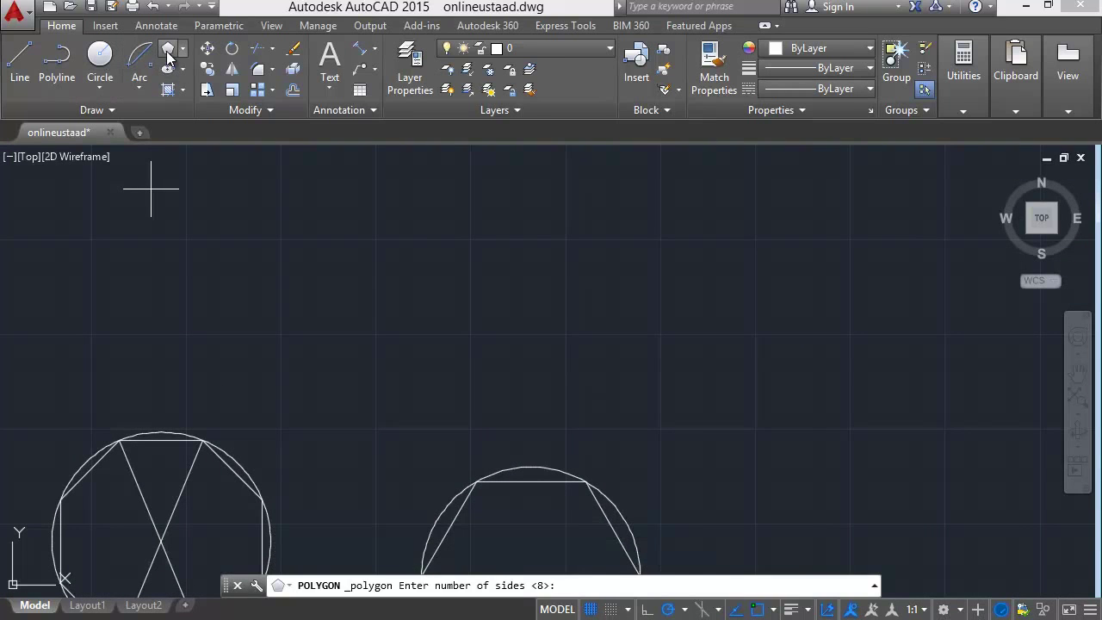
click(185, 49)
click(205, 111)
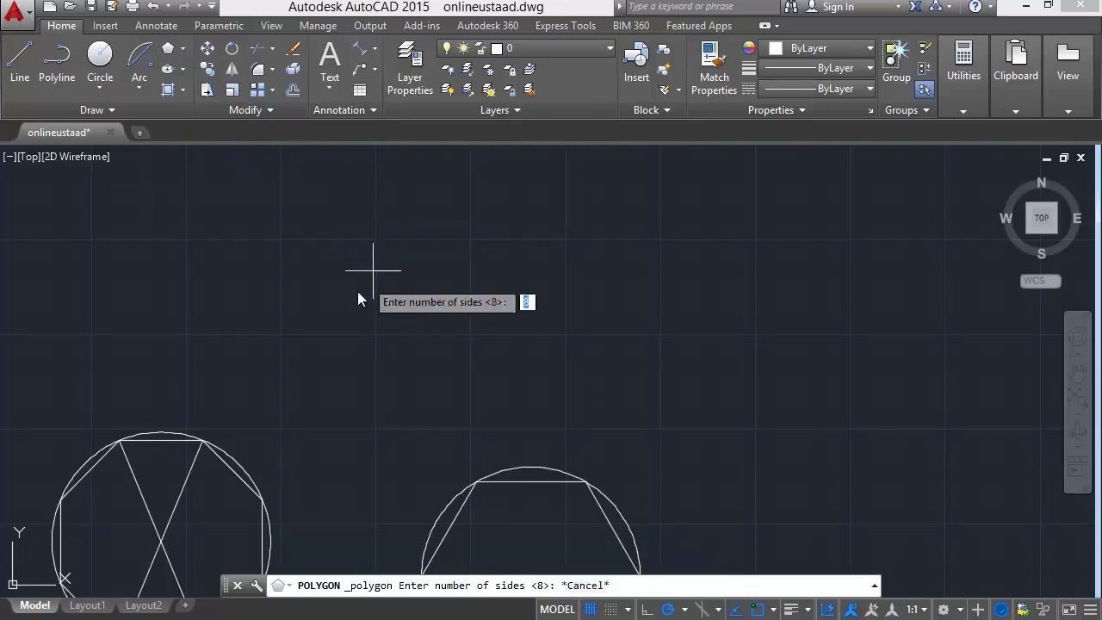
text(9')
key(Return)
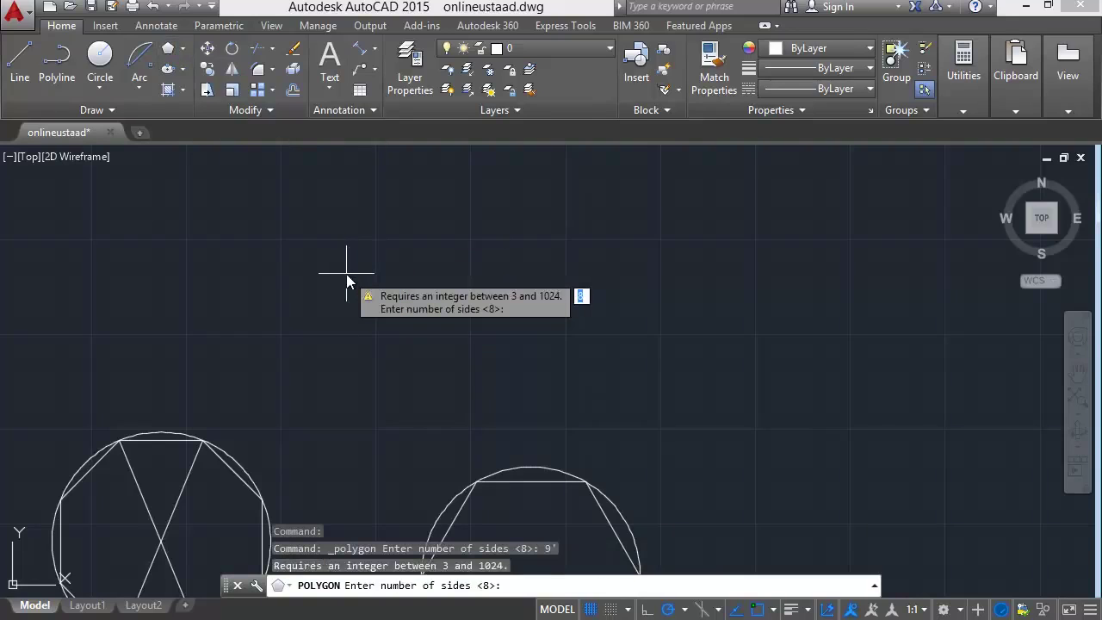
text(9)
key(Return)
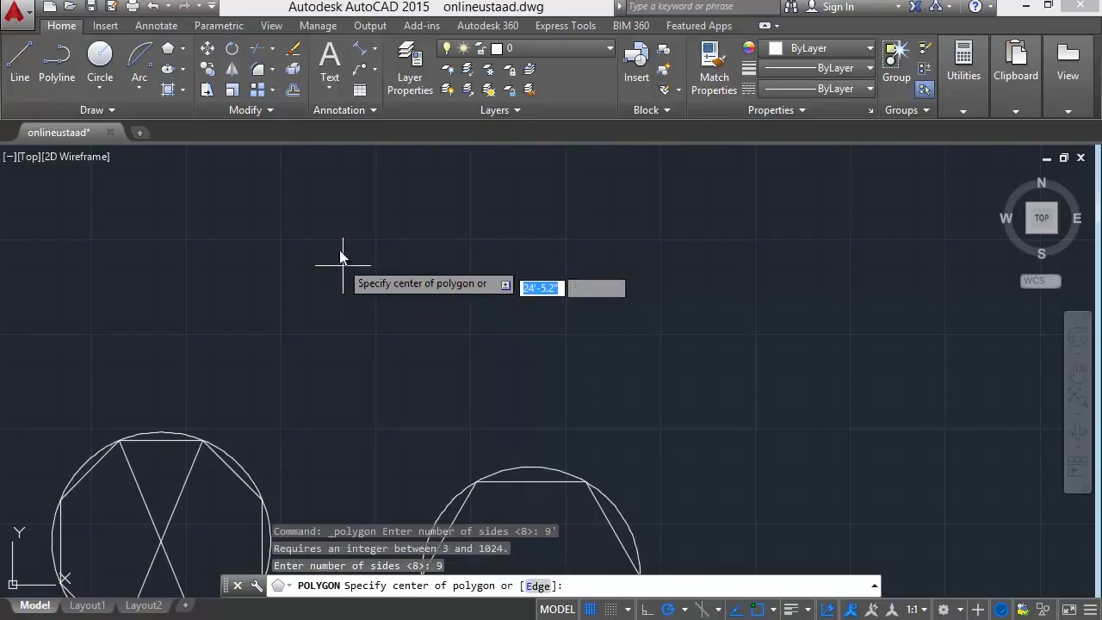
Centre the nonagon above the earlier figures, inscribed in a 6' radius circle.
click(338, 238)
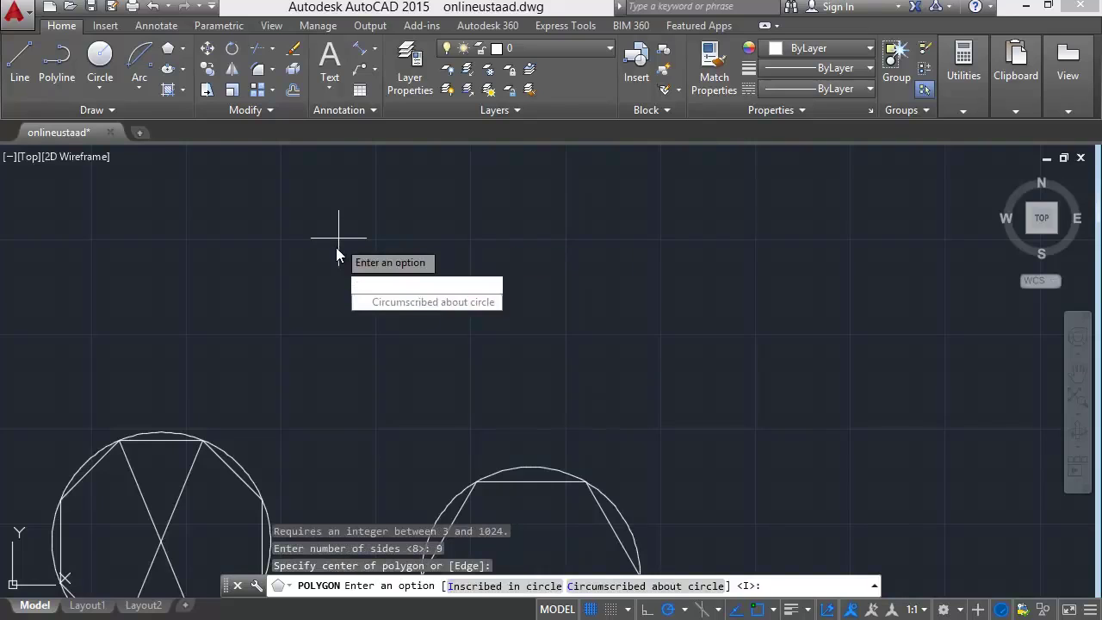
text(i)
key(Return)
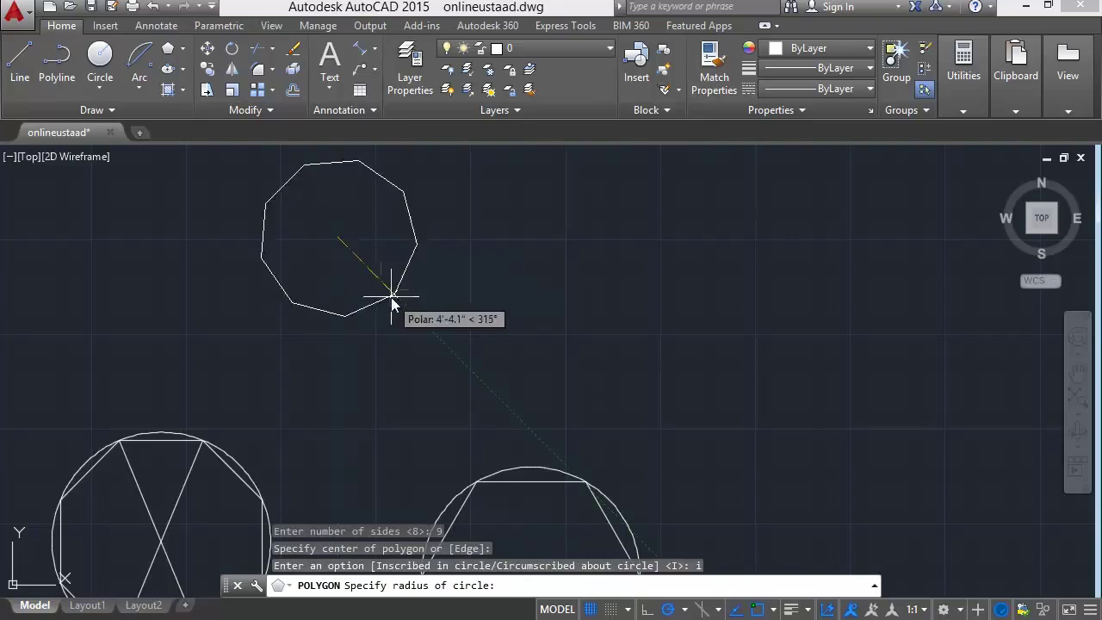
middle_drag(393, 312, 387, 363)
text(6')
key(Return)
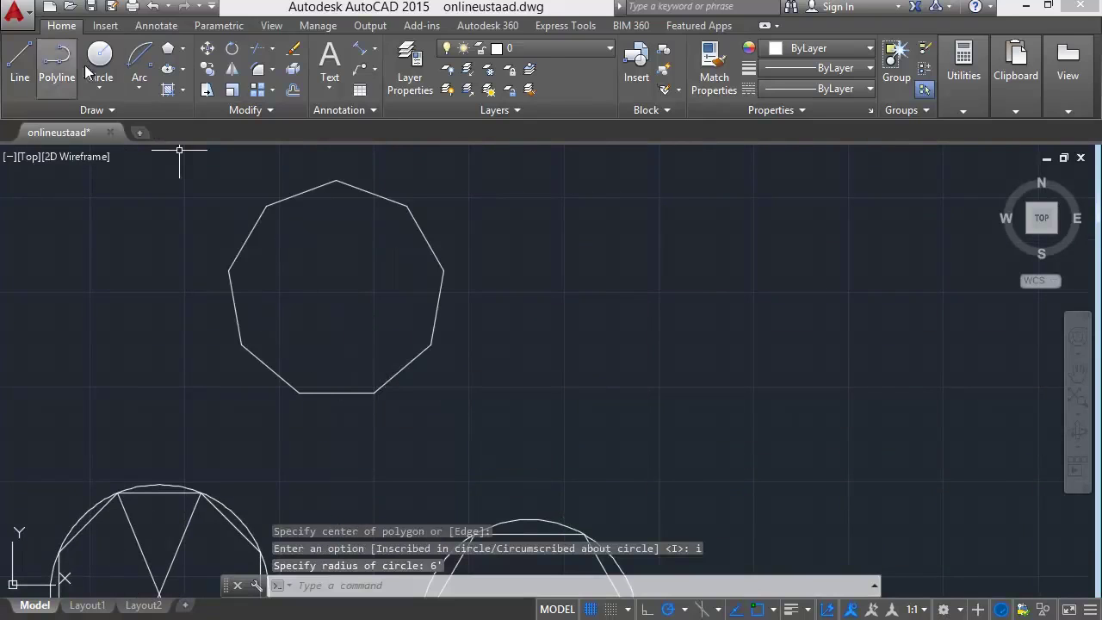
scroll(306, 275, down, 1)
scroll(307, 272, up, 3)
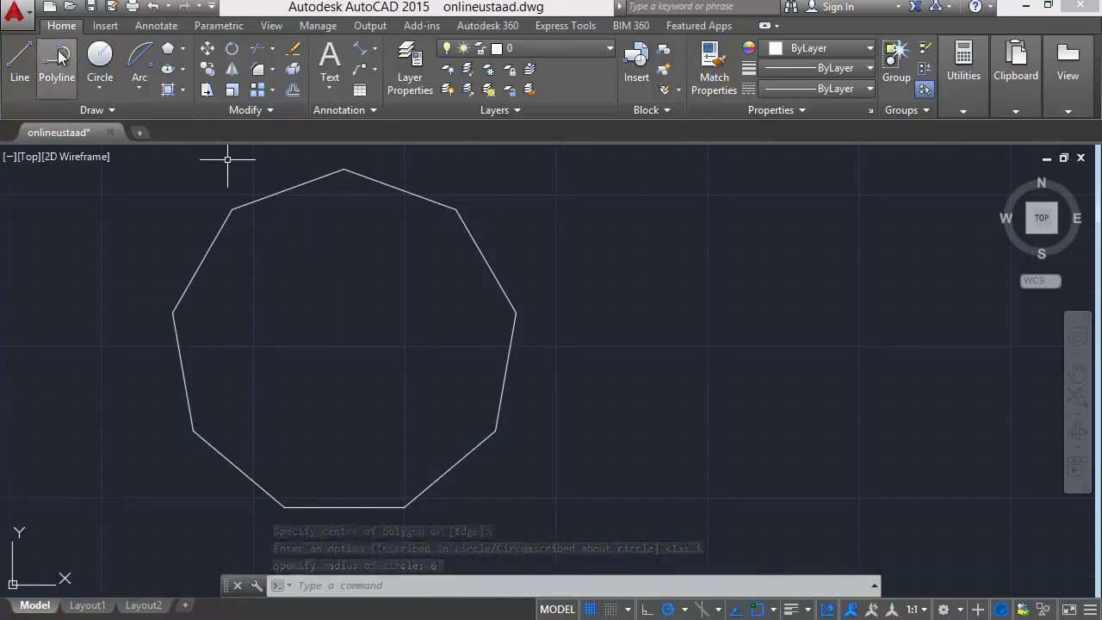
Draw two corner-to-corner diagonals across the nonagon.
click(26, 61)
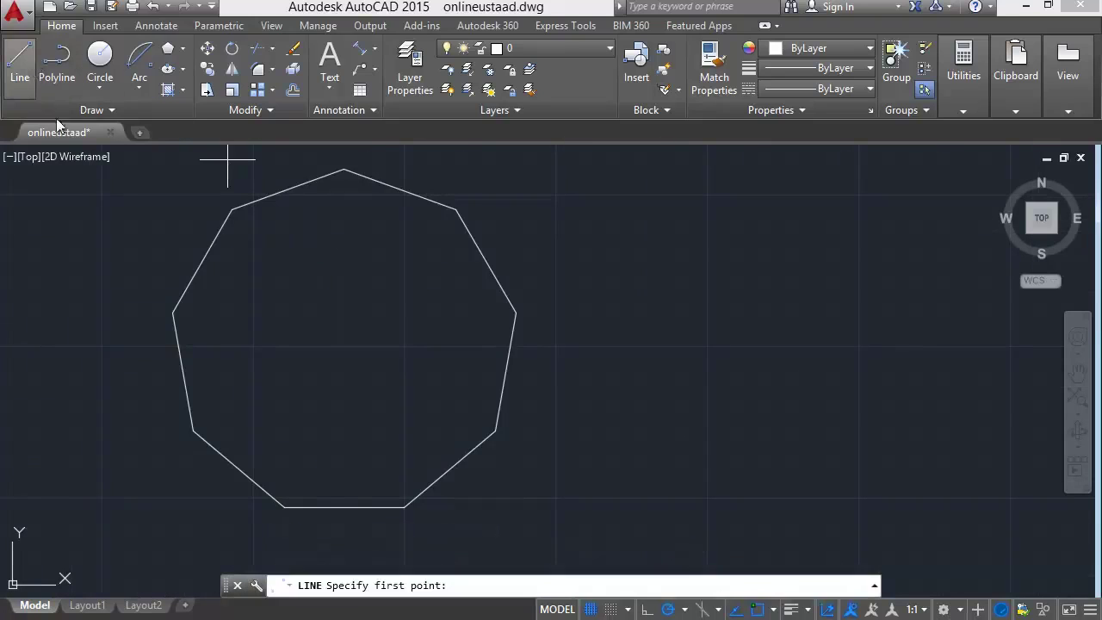
click(233, 211)
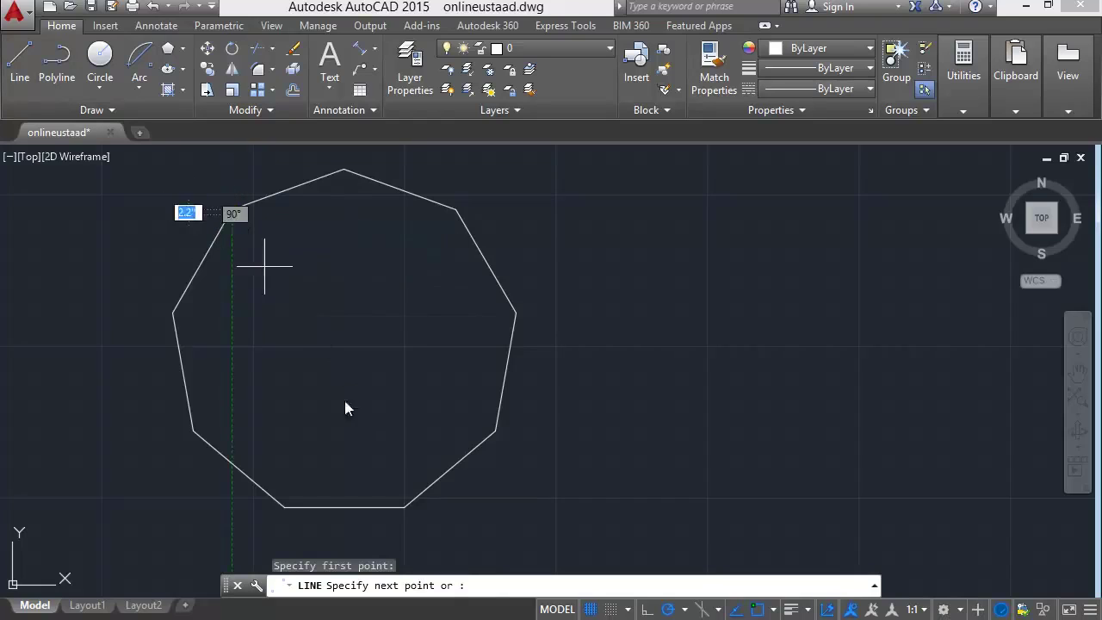
click(398, 506)
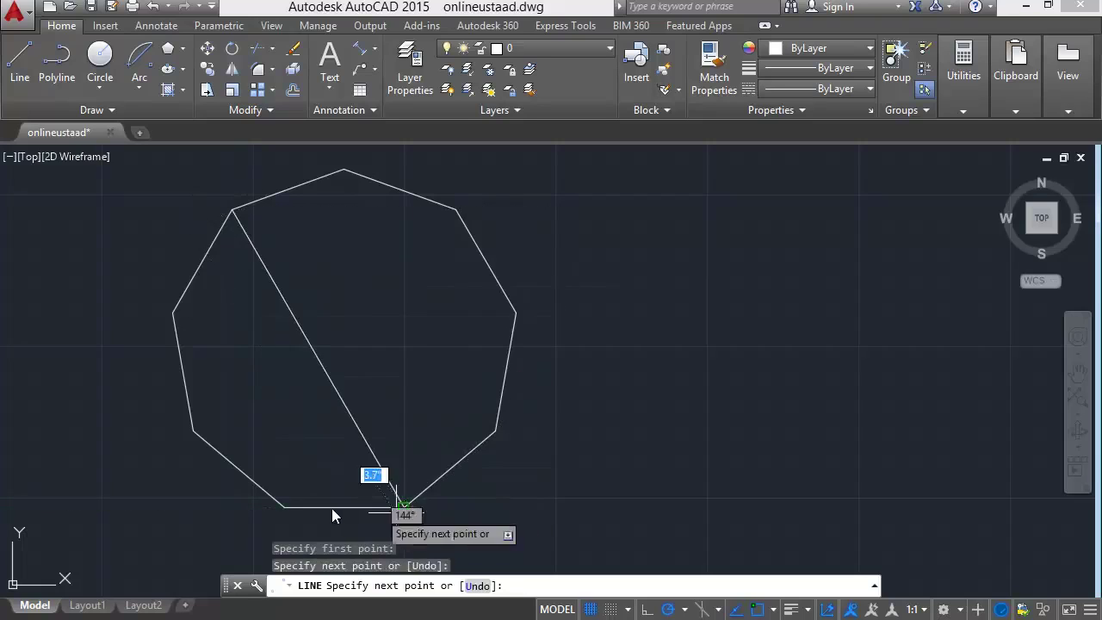
key(Return)
key(Return)
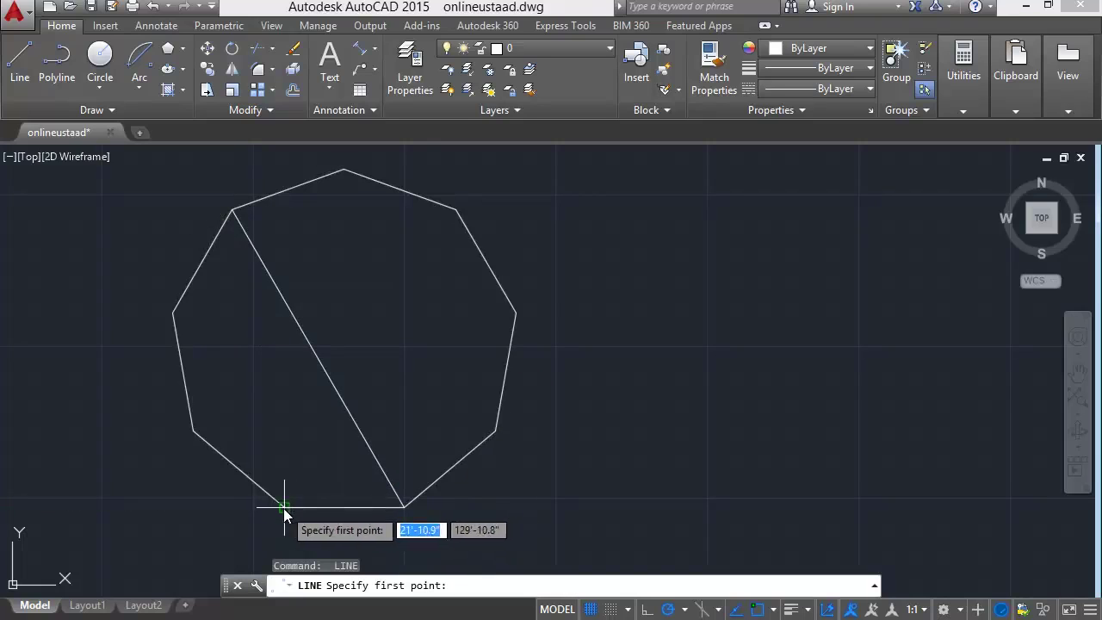
click(284, 507)
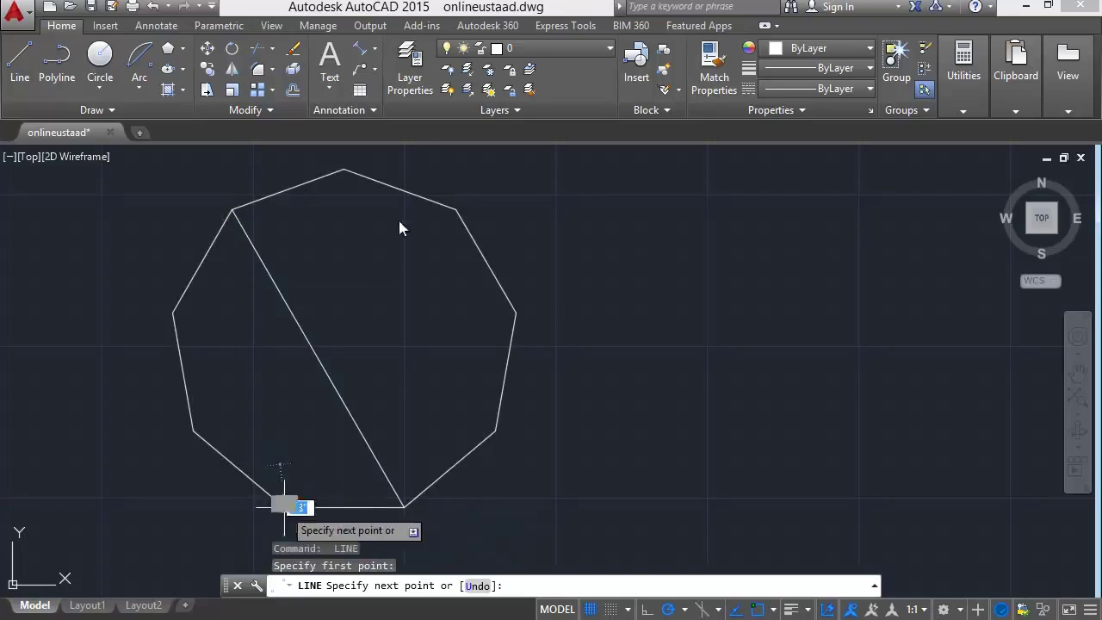
click(455, 210)
key(Escape)
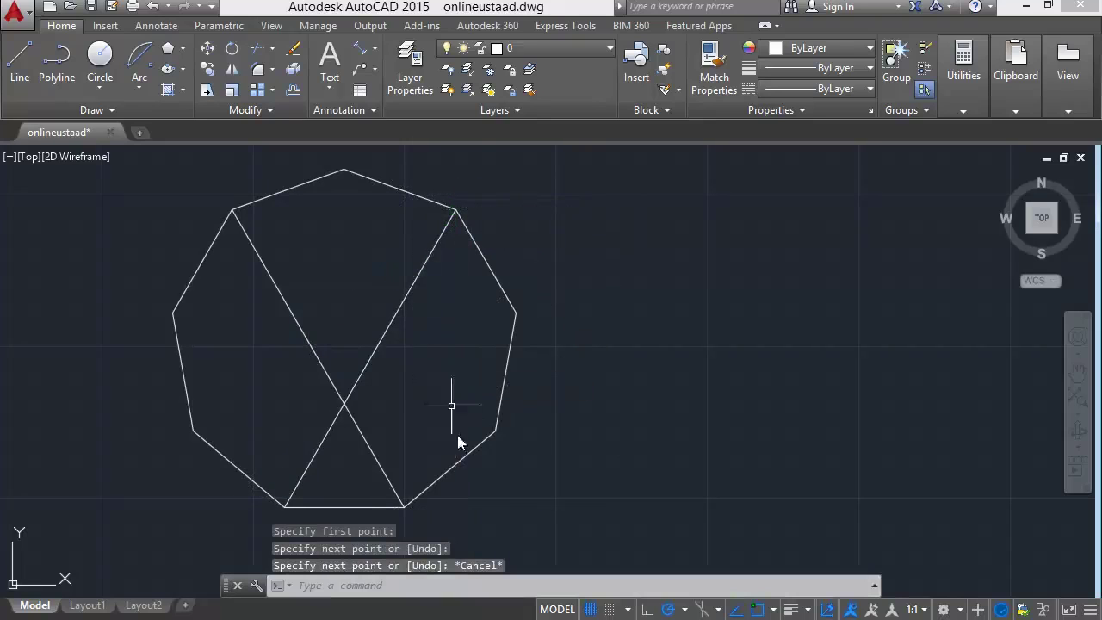
Add a horizontal line from the nonagon's right vertex to its left vertex, then start a window selection.
text(l)
key(Return)
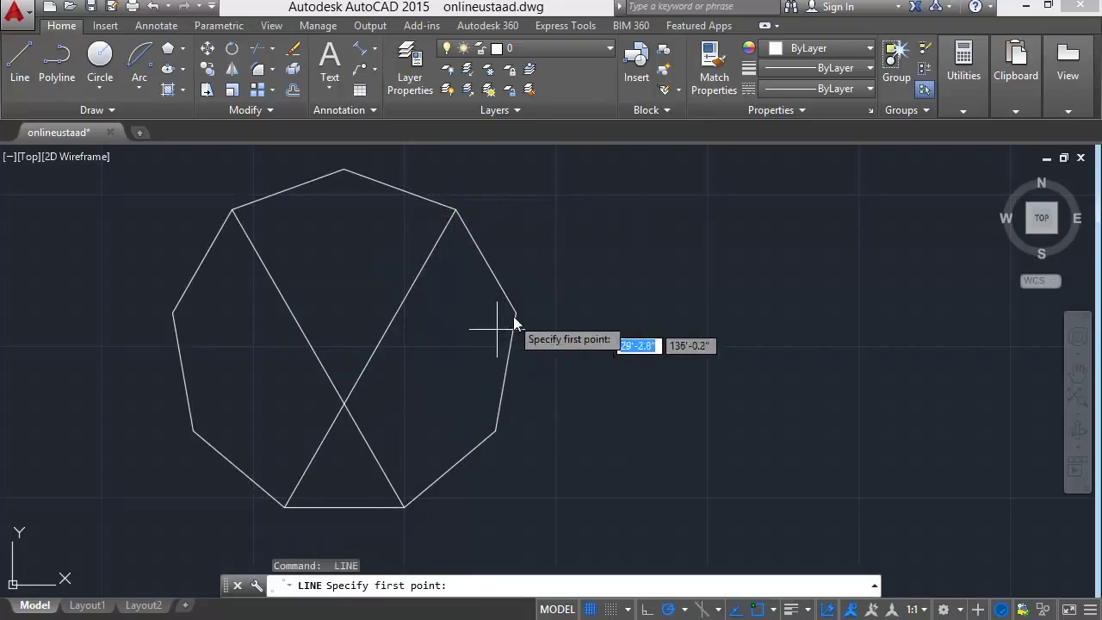
click(517, 312)
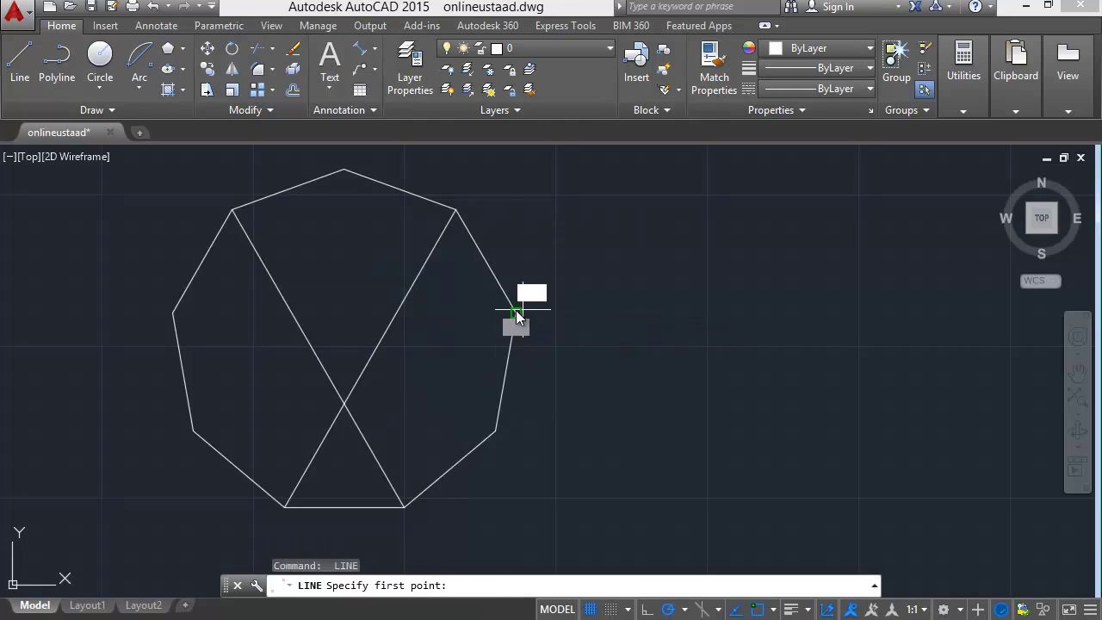
click(172, 313)
key(Escape)
key(Return)
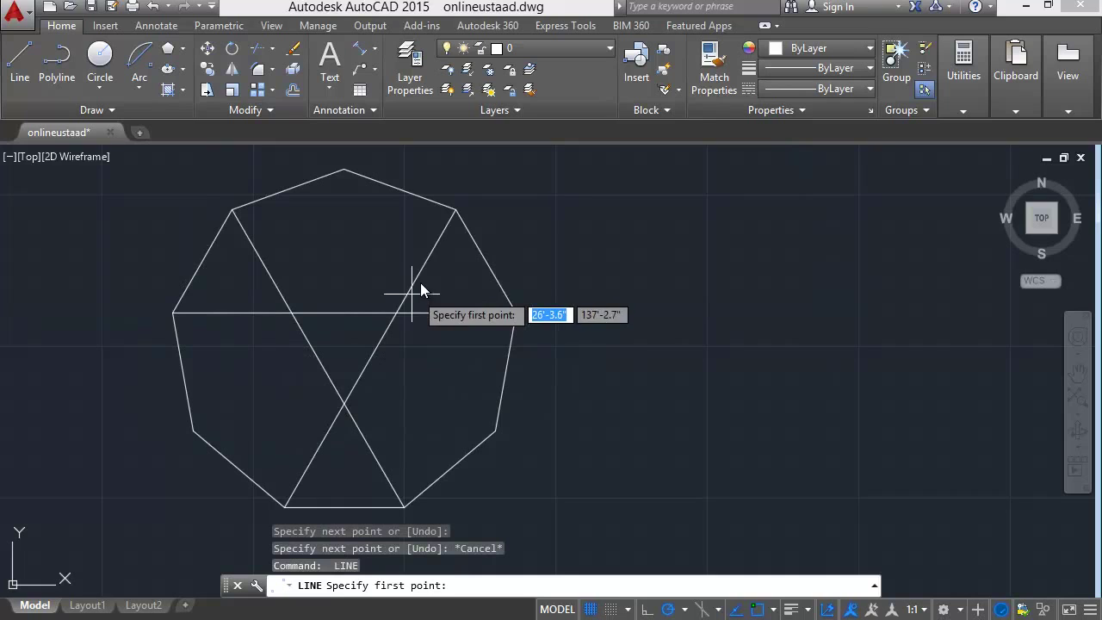
click(400, 292)
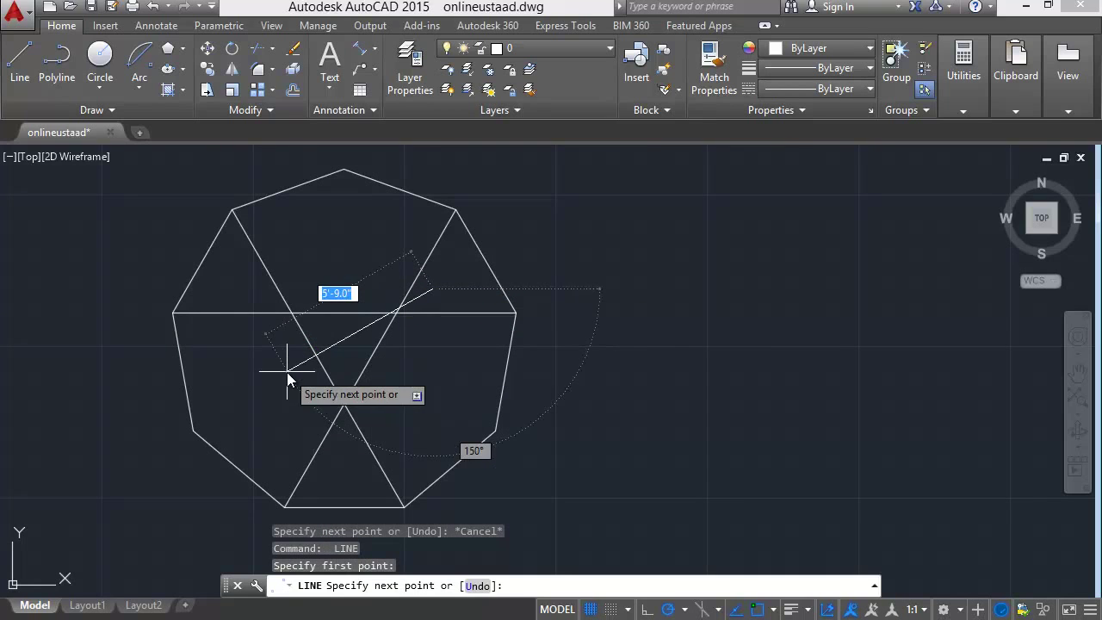
key(Escape)
click(342, 255)
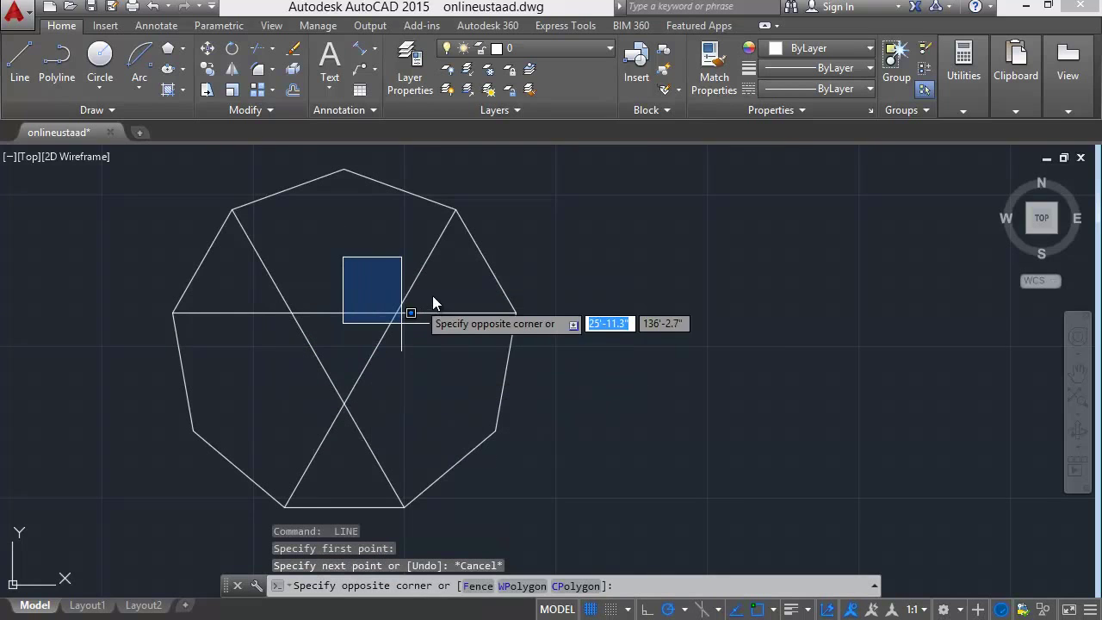
click(440, 282)
Erase the three crossing lines using a crossing selection.
click(440, 282)
click(293, 354)
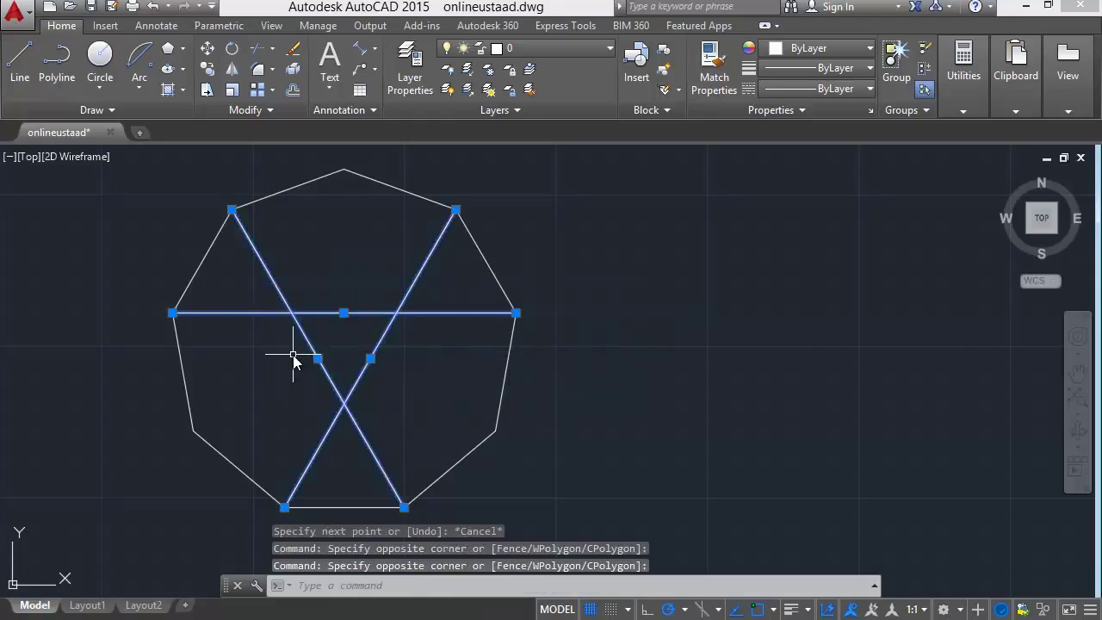
key(Delete)
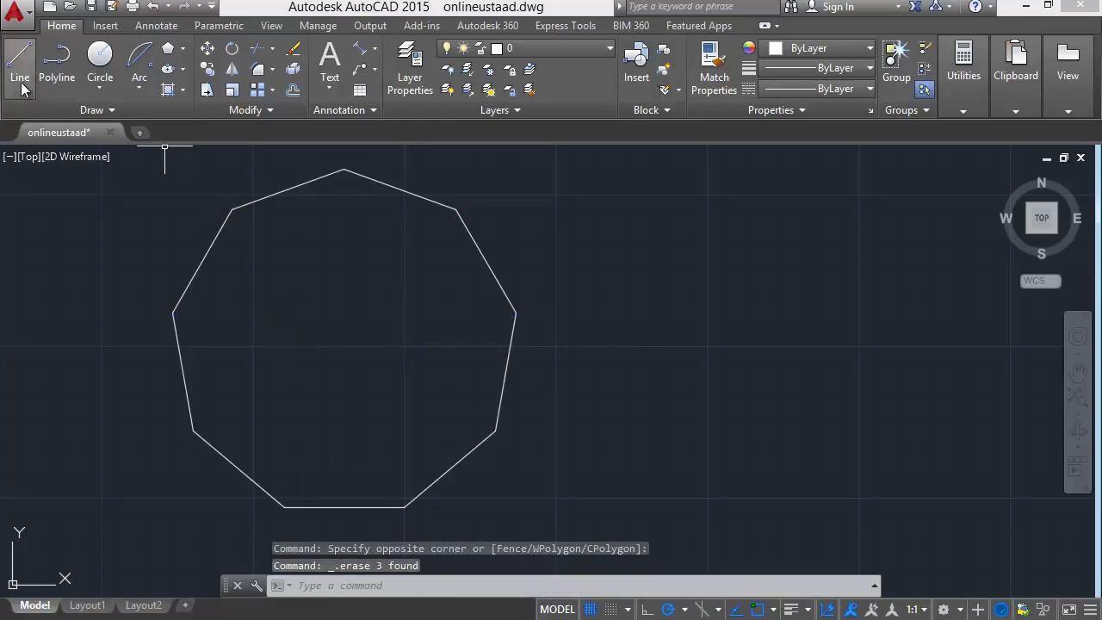
Draw a vertical line from the nonagon's top vertex to its bottom edge midpoint.
click(21, 84)
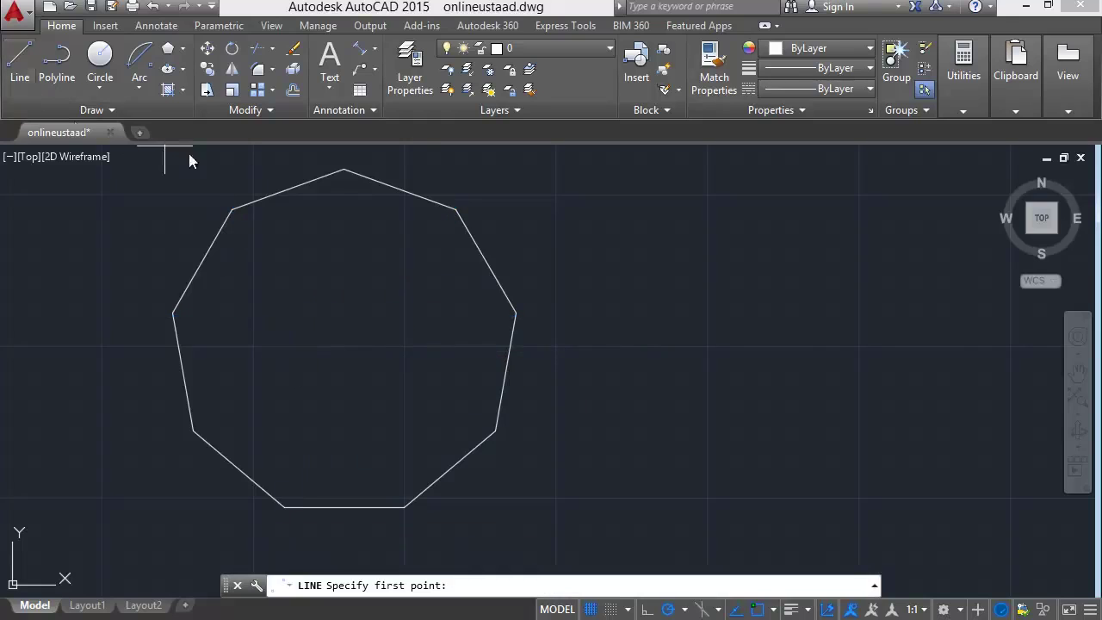
click(345, 168)
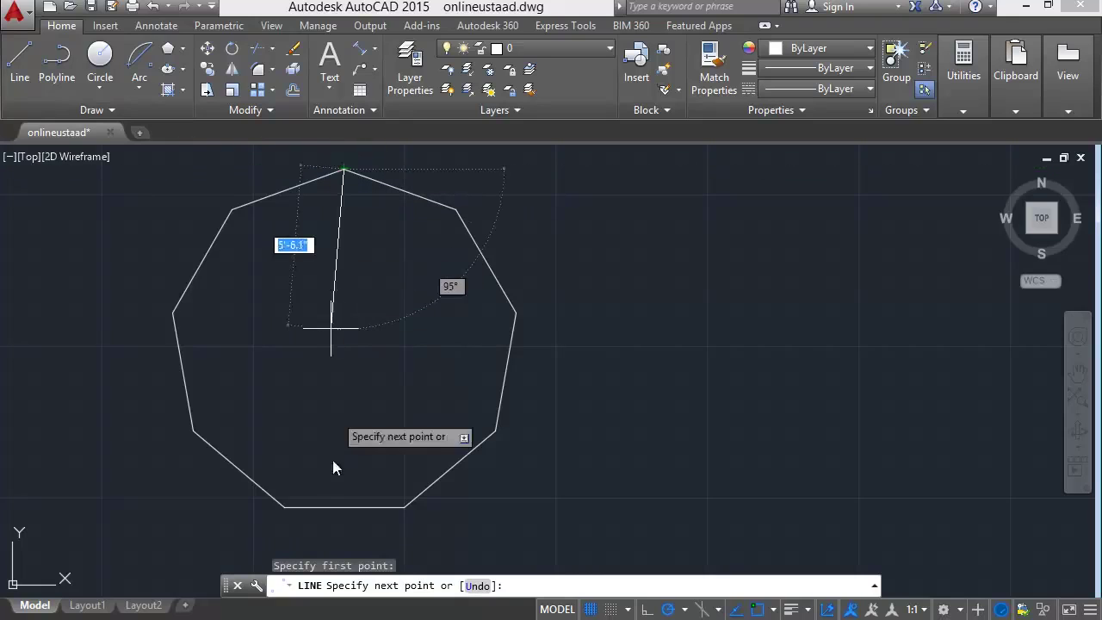
click(345, 507)
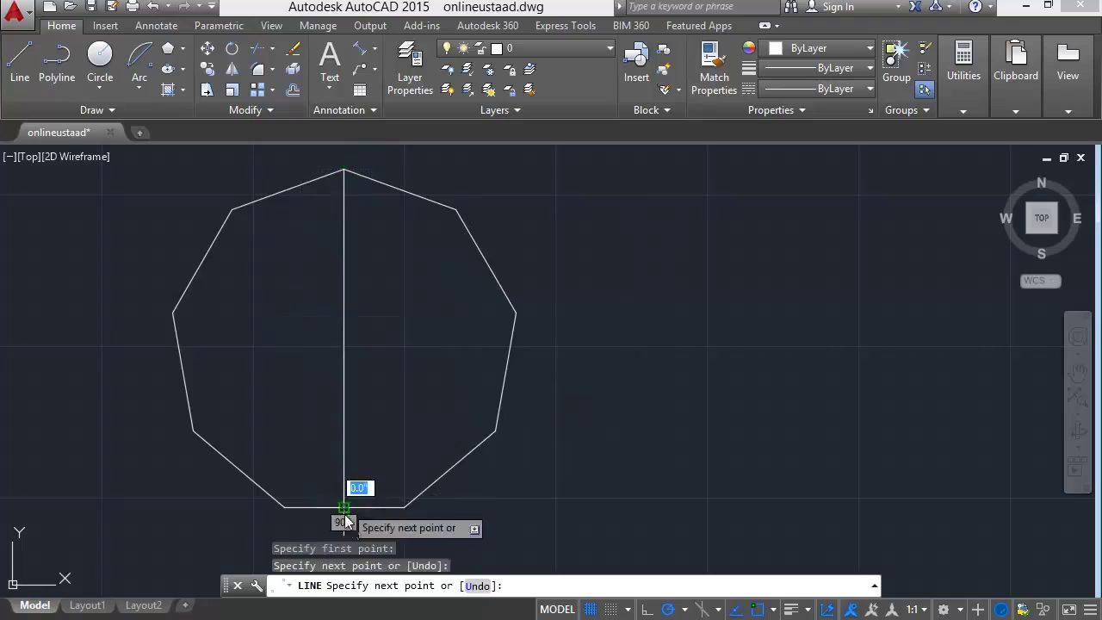
key(Return)
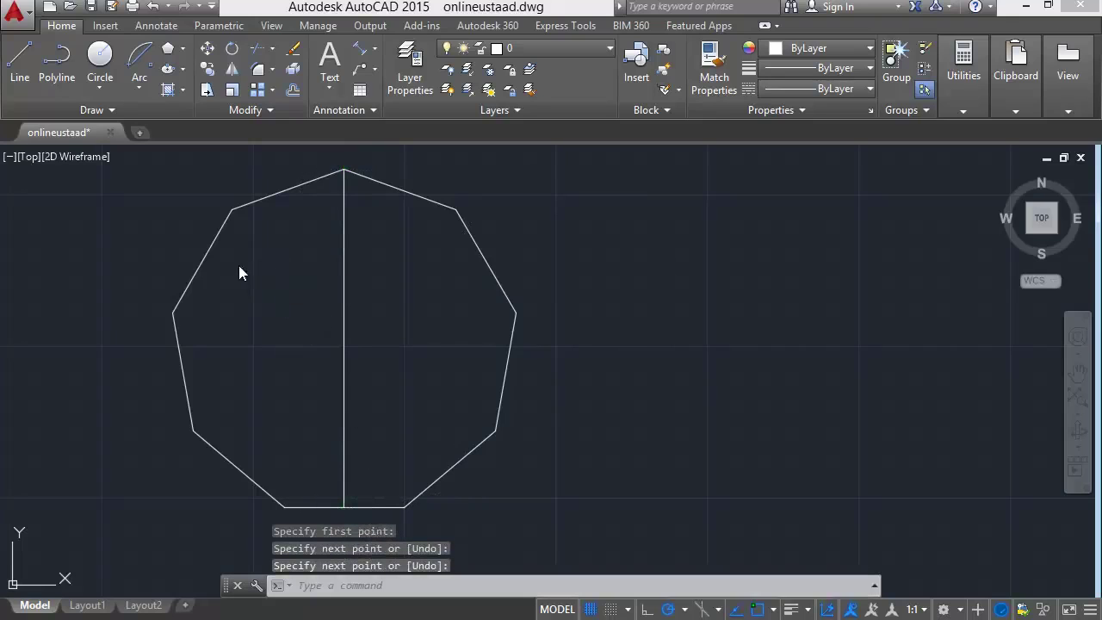
key(Return)
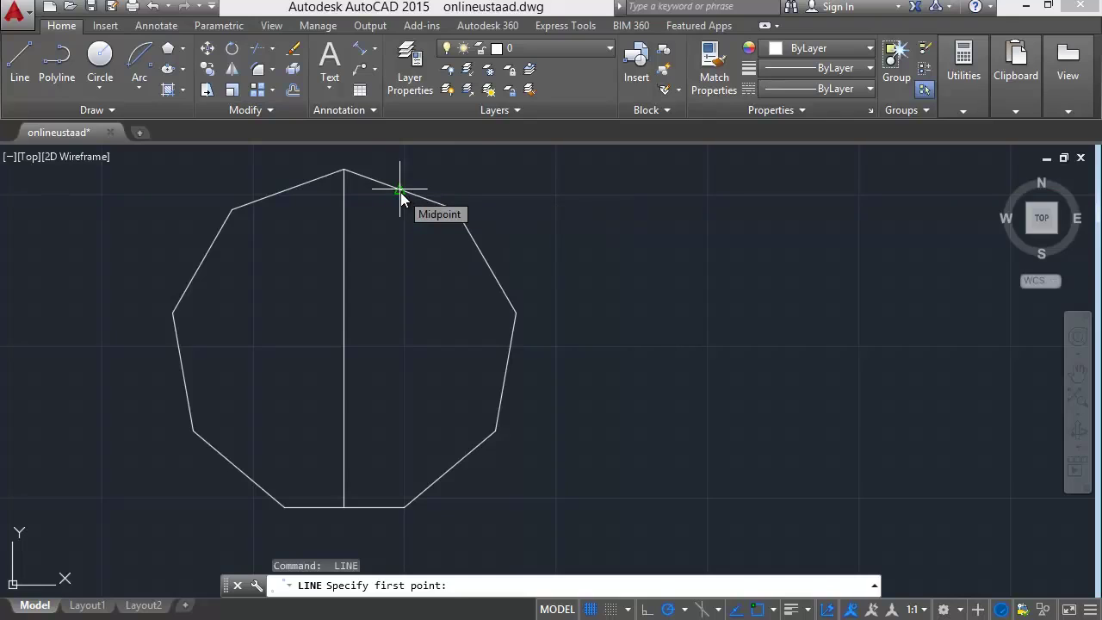
Draw three radial lines through the centre from the upper-right midpoints and vertex to opposite points.
click(400, 188)
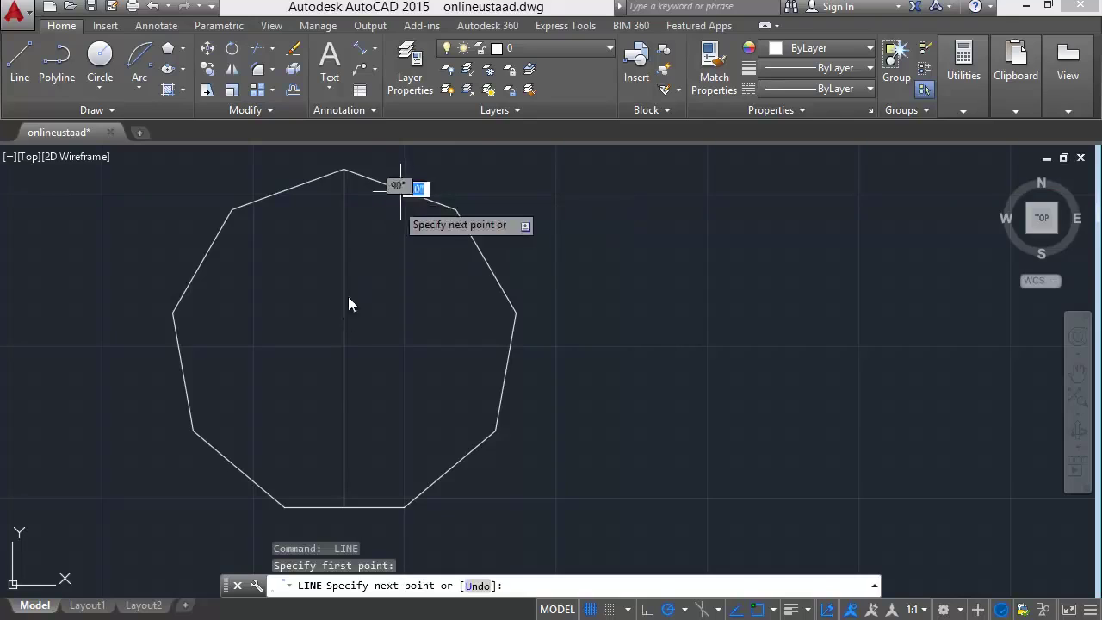
click(285, 507)
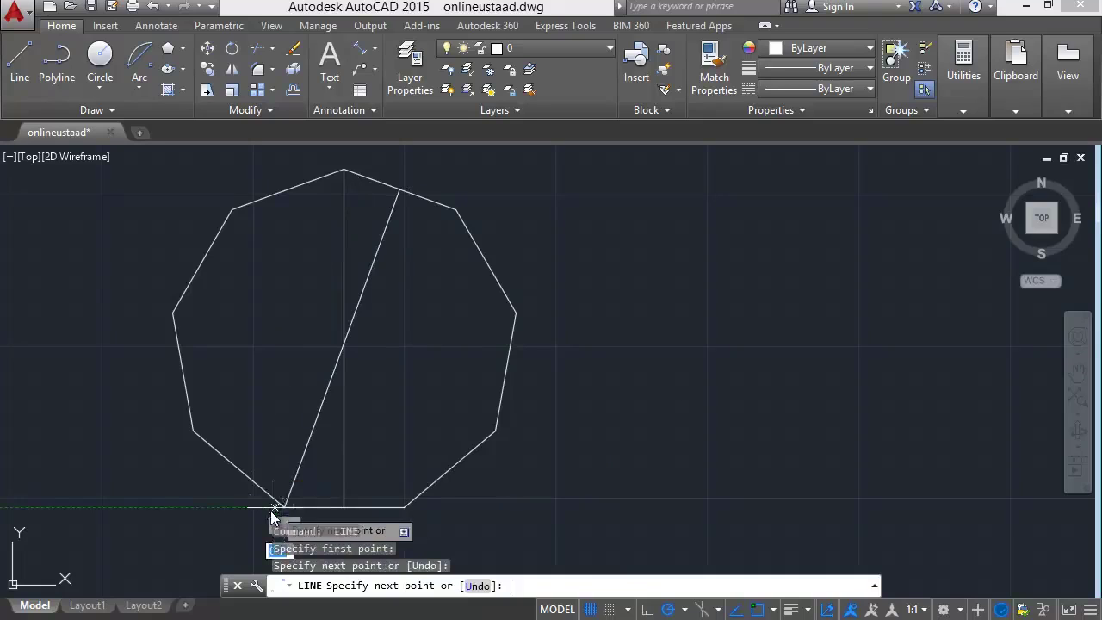
key(Return)
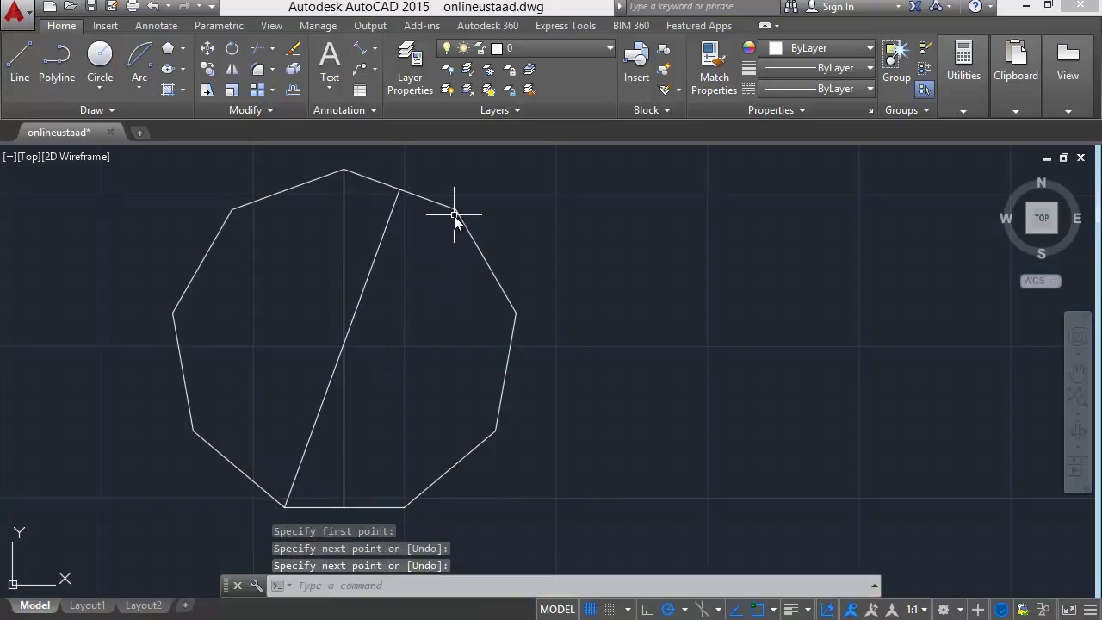
key(Return)
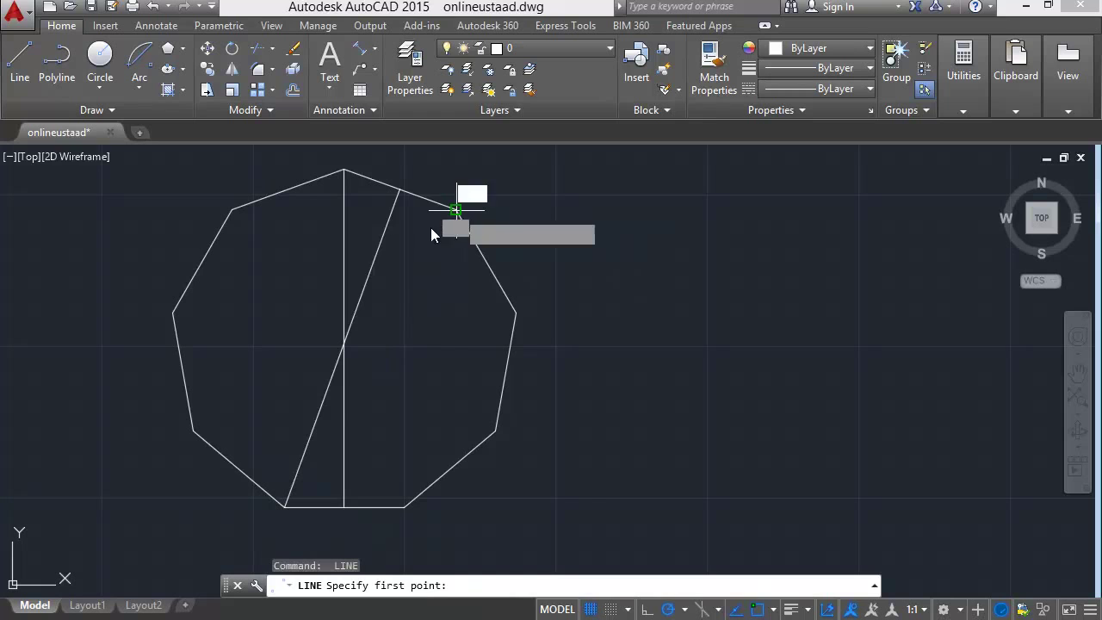
click(430, 227)
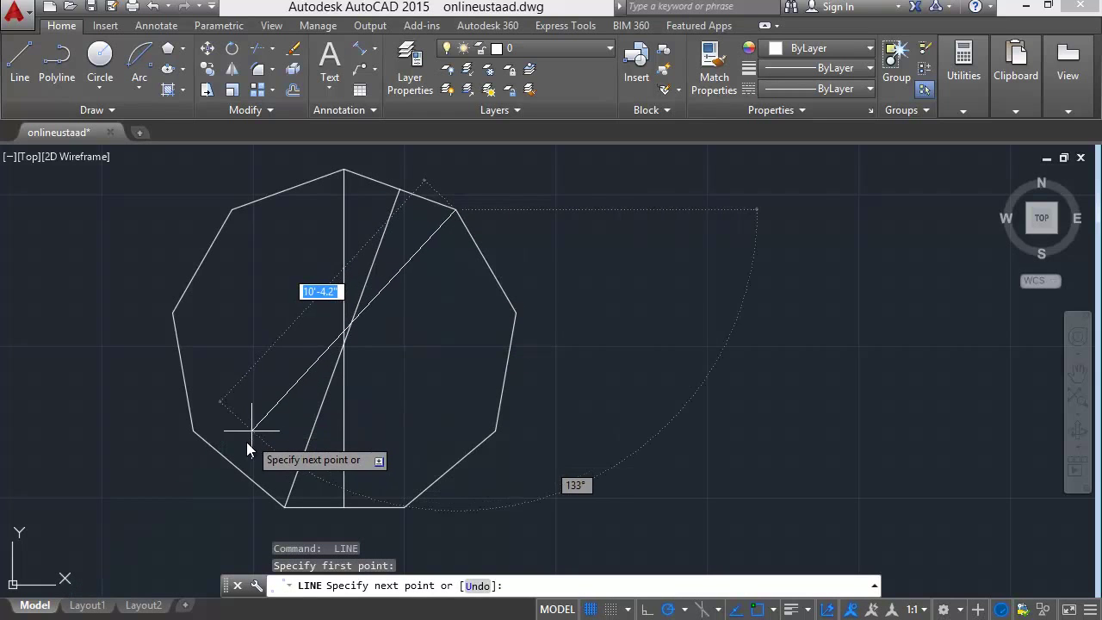
click(239, 467)
key(Return)
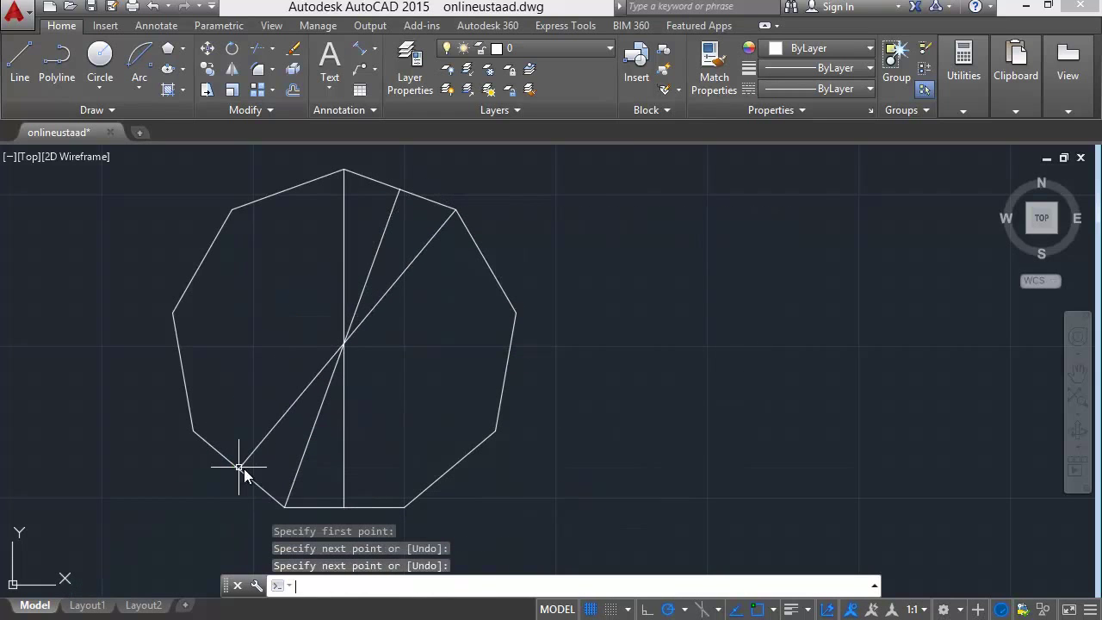
click(486, 260)
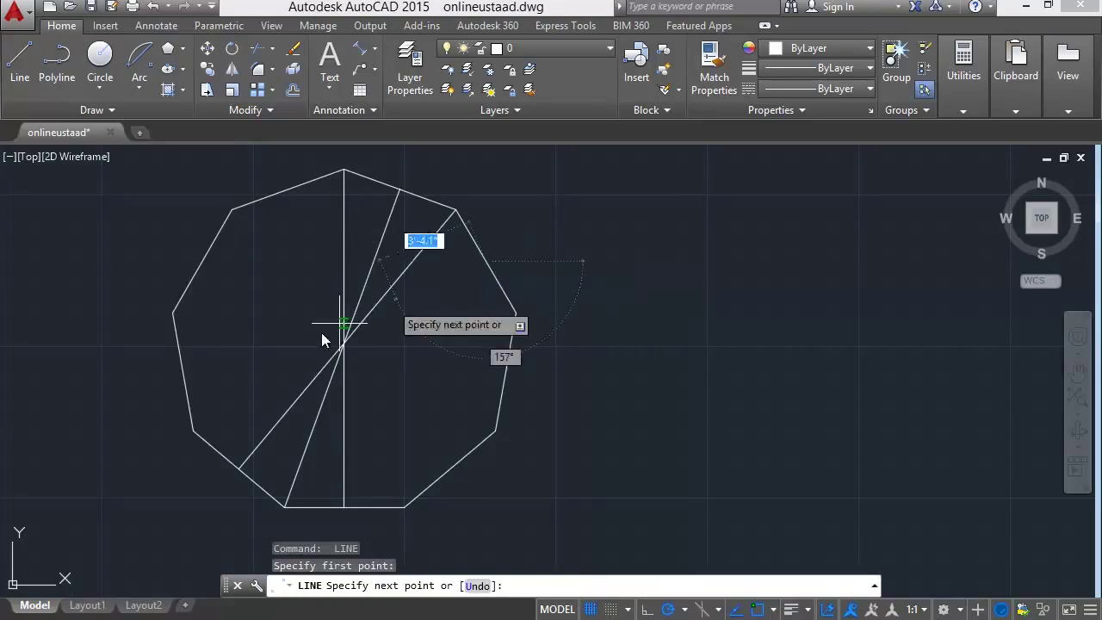
click(193, 430)
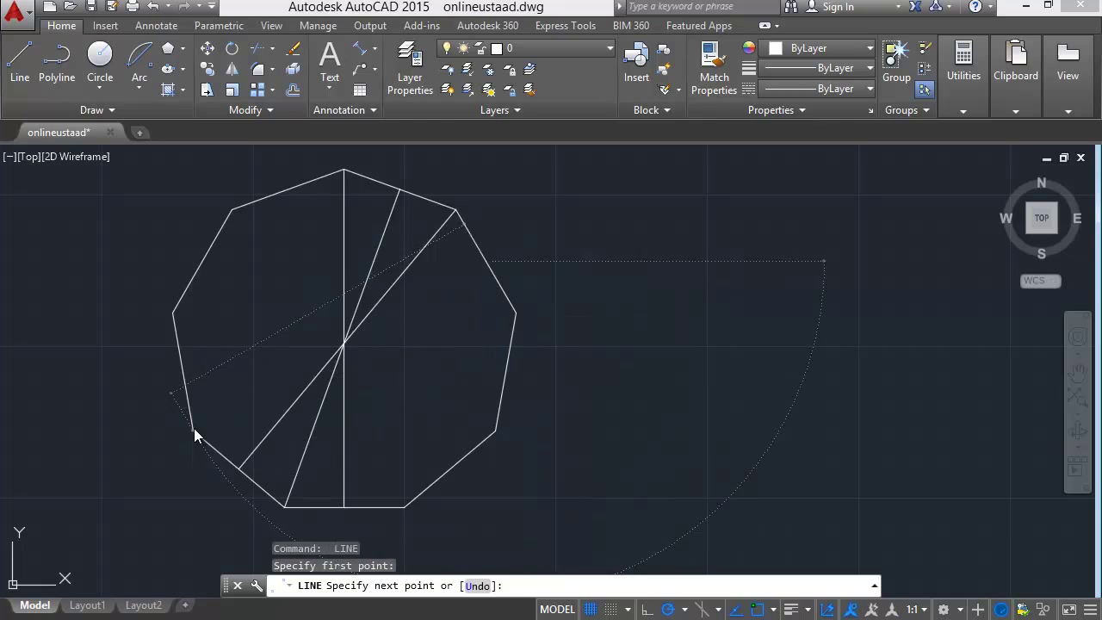
key(Return)
scroll(336, 344, up, 4)
scroll(357, 344, up, 2)
scroll(369, 340, down, 5)
scroll(368, 344, up, 1)
scroll(474, 349, down, 2)
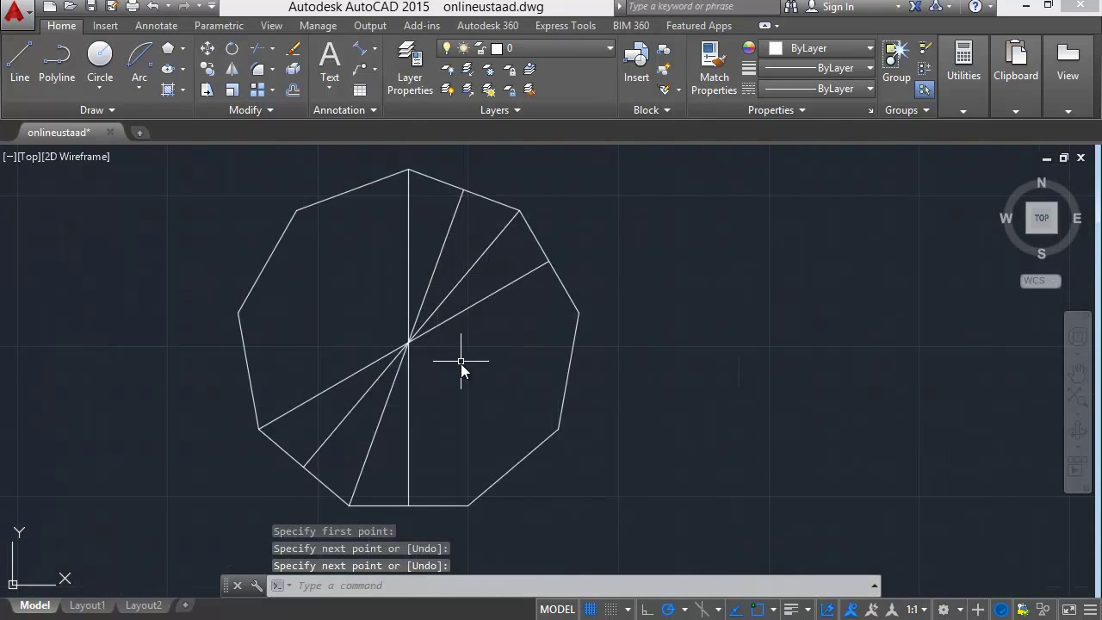
Draw radial lines from the right vertex and right edge midpoint to the opposite left points.
text(l)
key(Return)
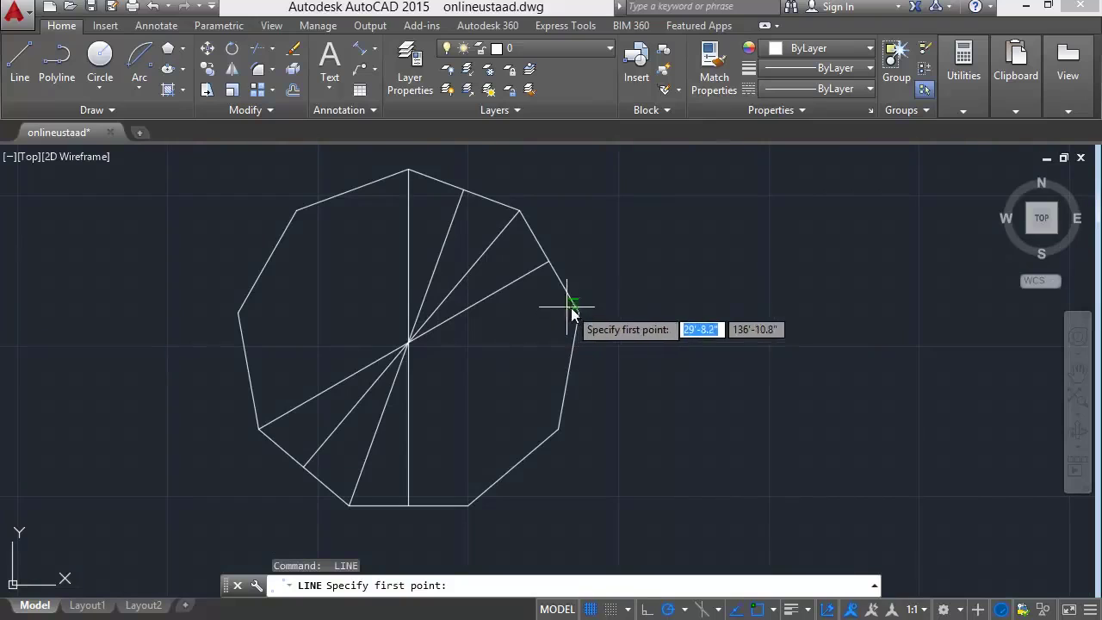
click(578, 313)
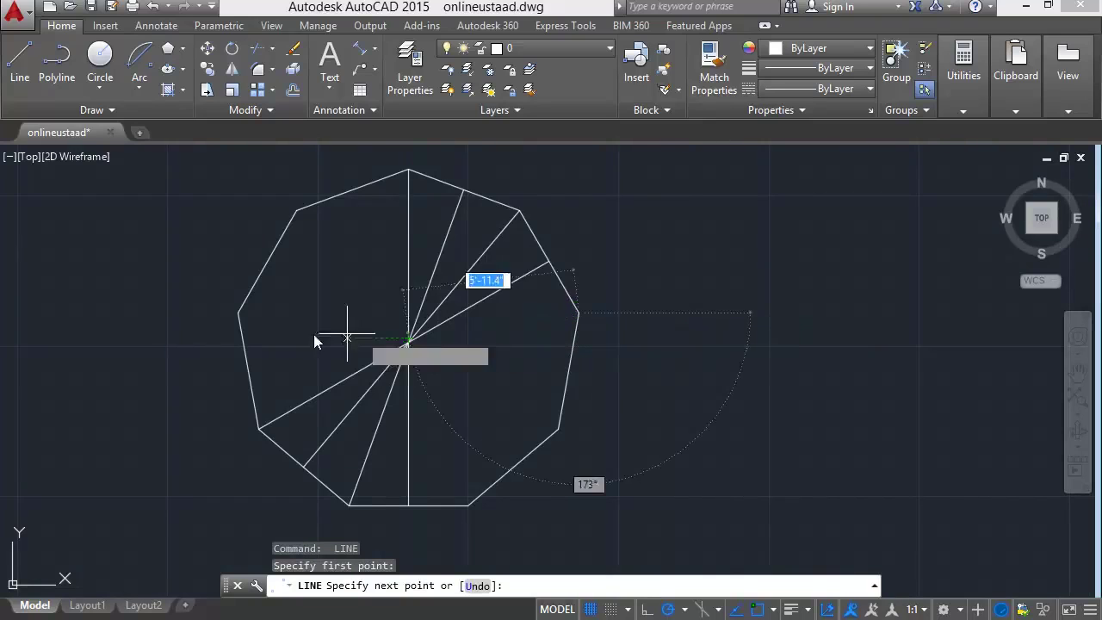
click(246, 368)
key(Return)
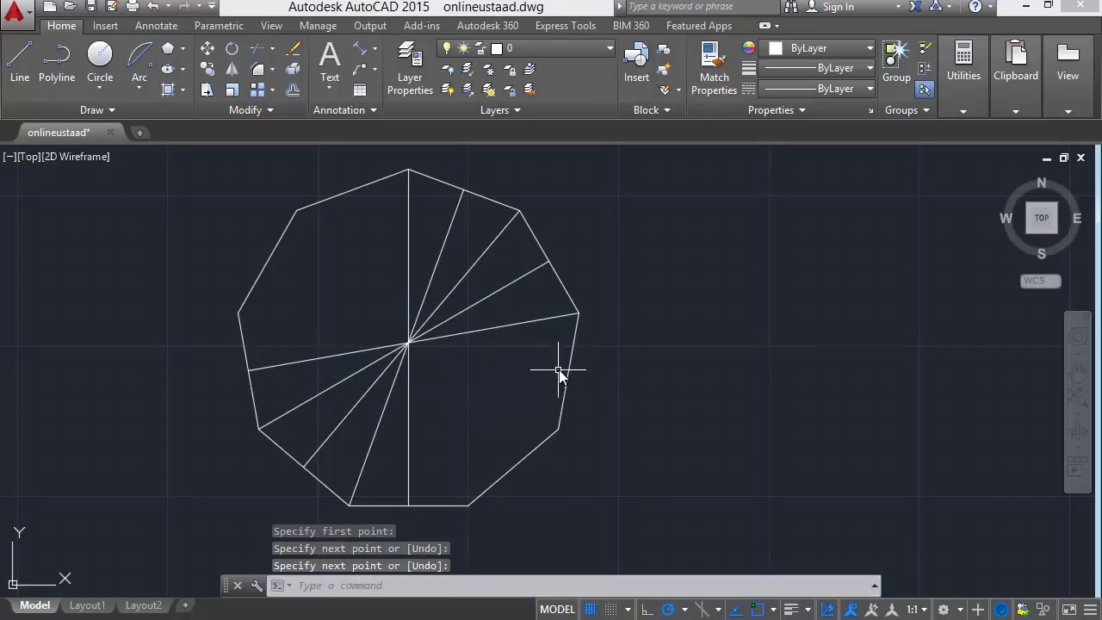
key(Return)
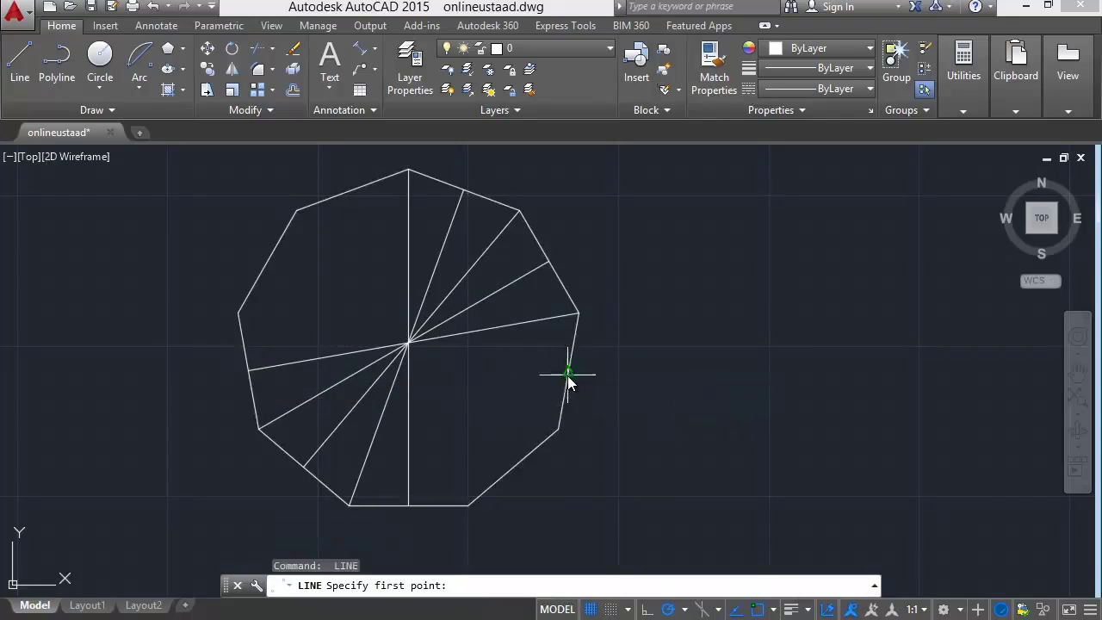
click(568, 373)
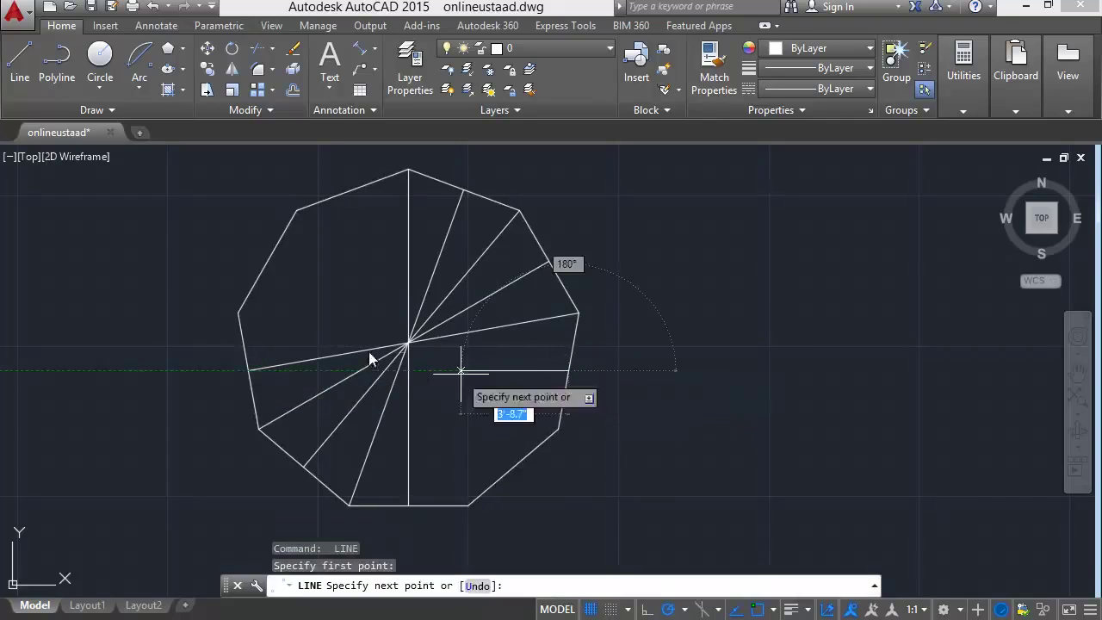
click(237, 314)
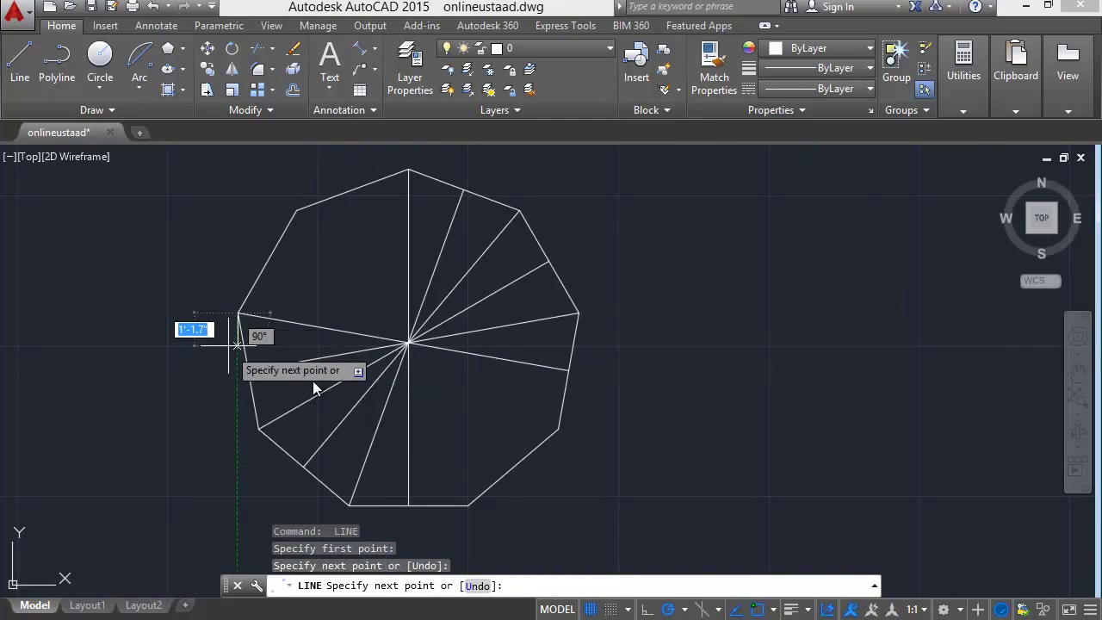
key(Return)
scroll(404, 340, up, 3)
scroll(389, 315, up, 2)
scroll(390, 317, down, 2)
scroll(388, 316, down, 4)
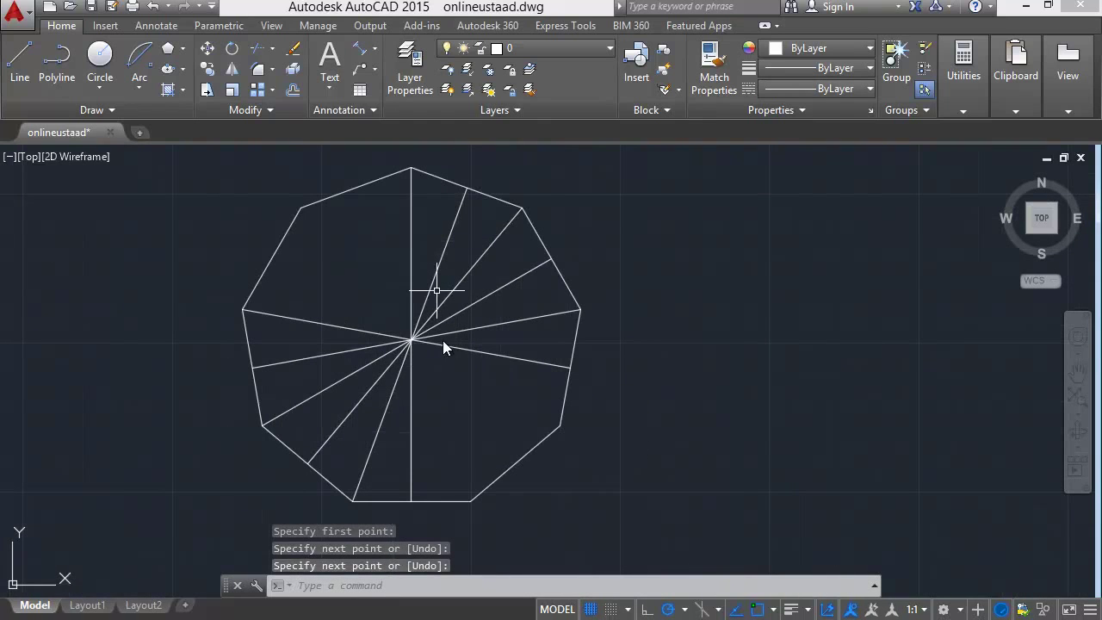
Draw the last three radial lines from the lower-right vertices and edge midpoint across the centre.
key(Return)
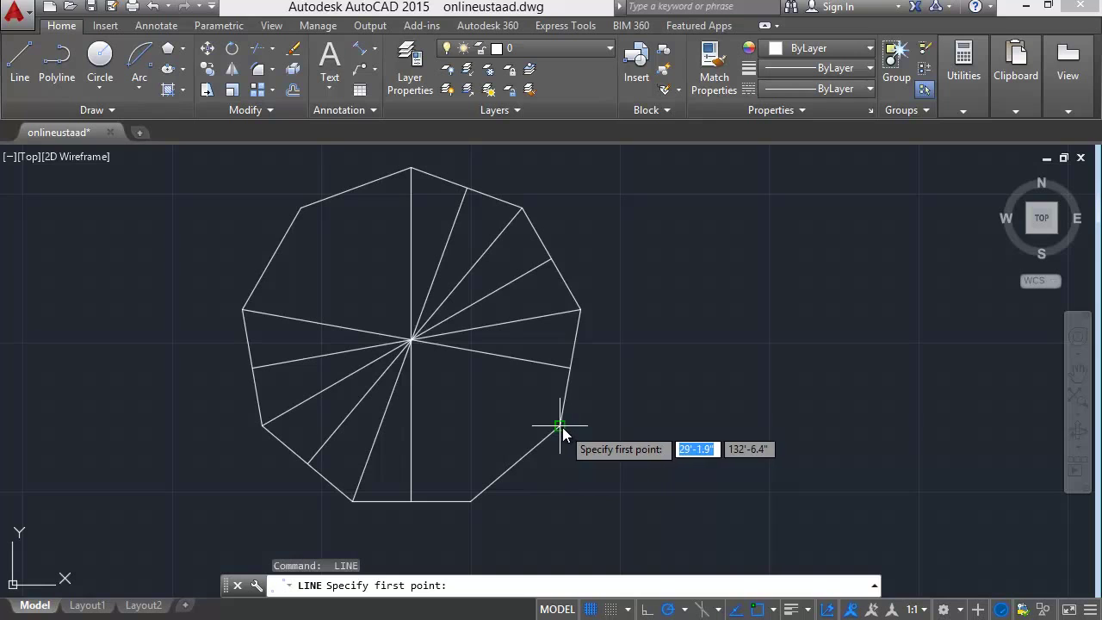
click(560, 426)
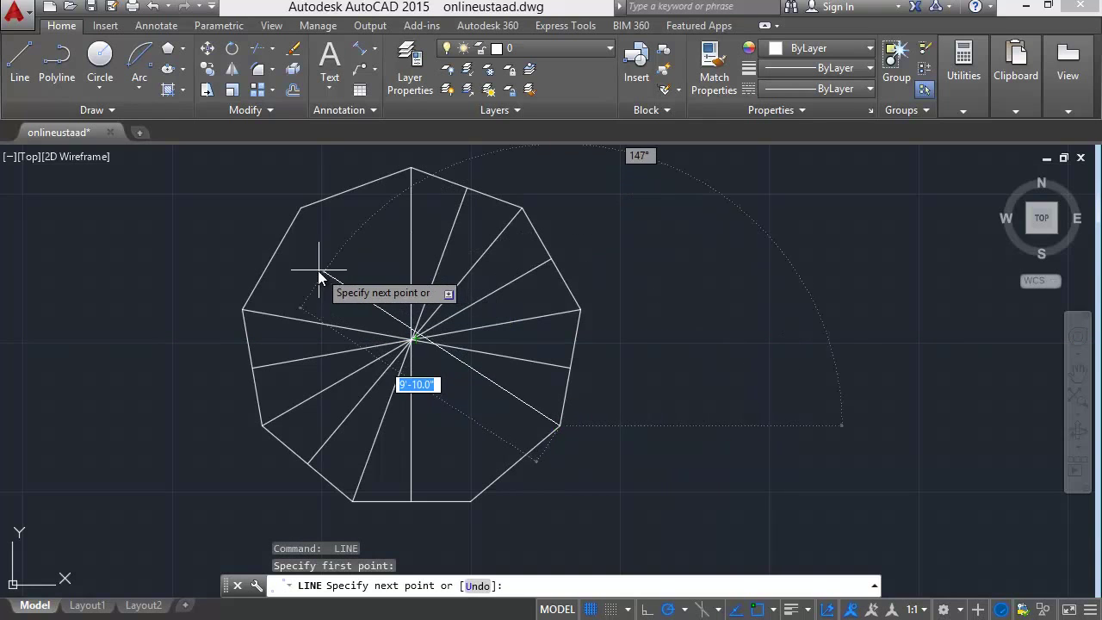
click(274, 260)
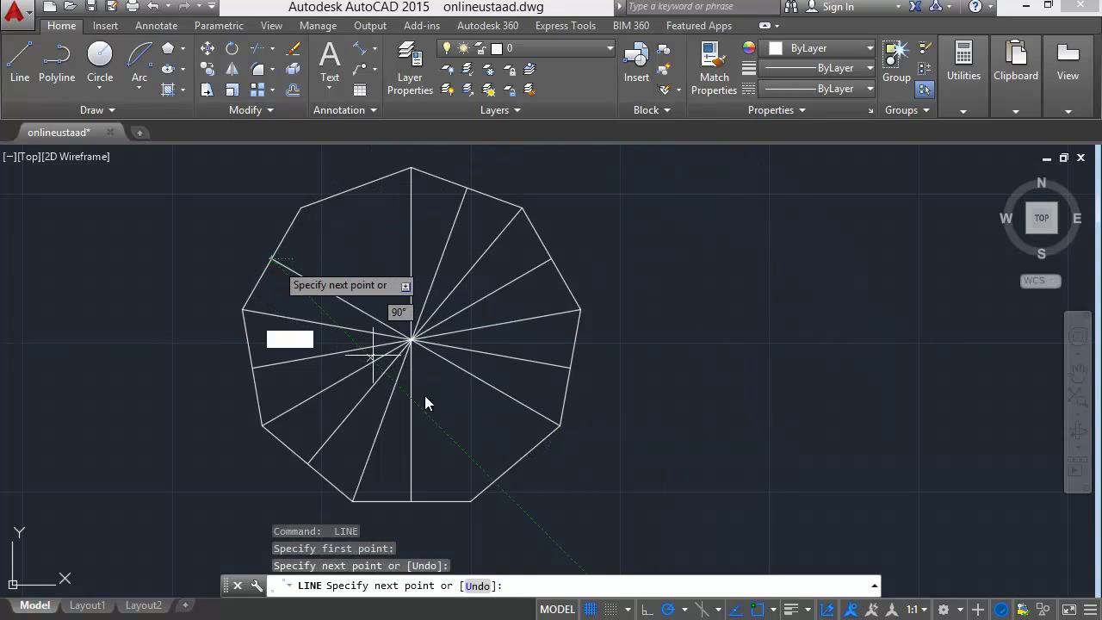
key(Return)
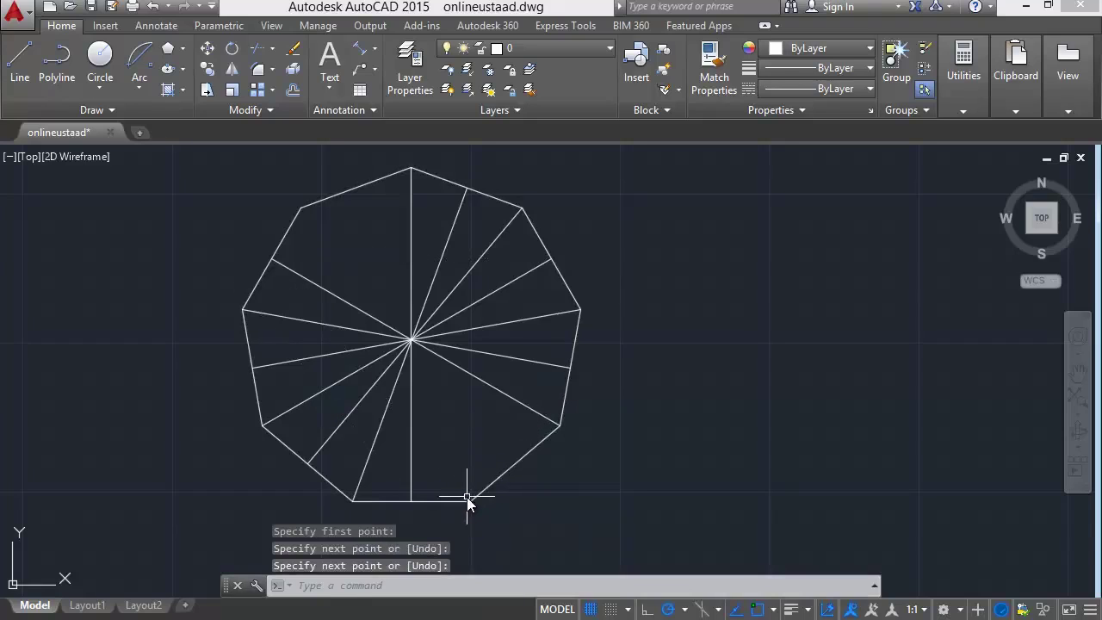
key(Return)
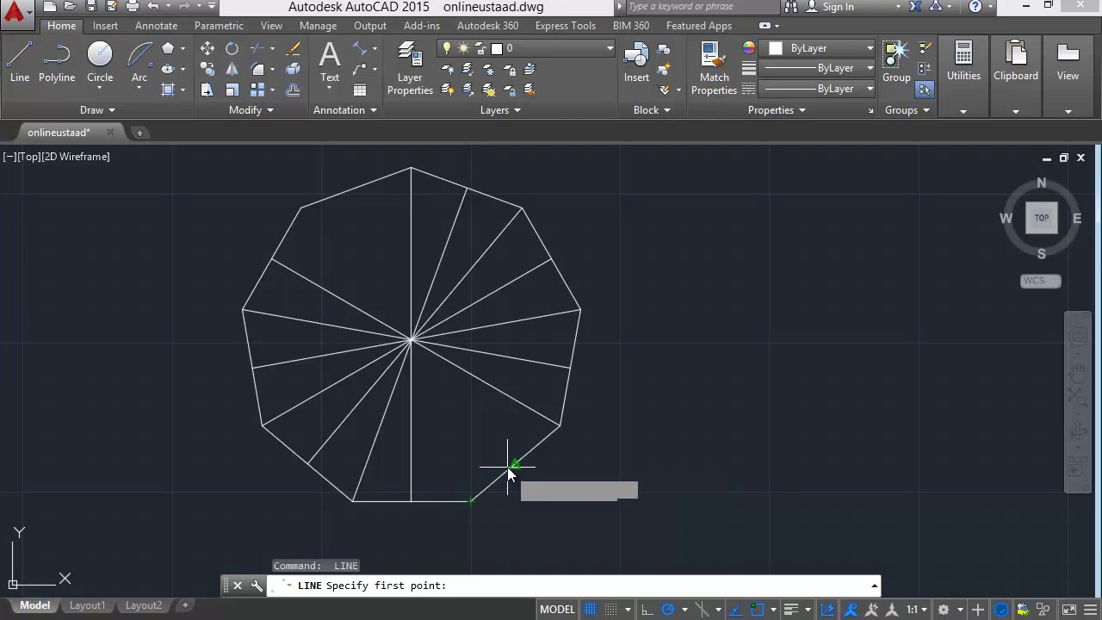
click(514, 463)
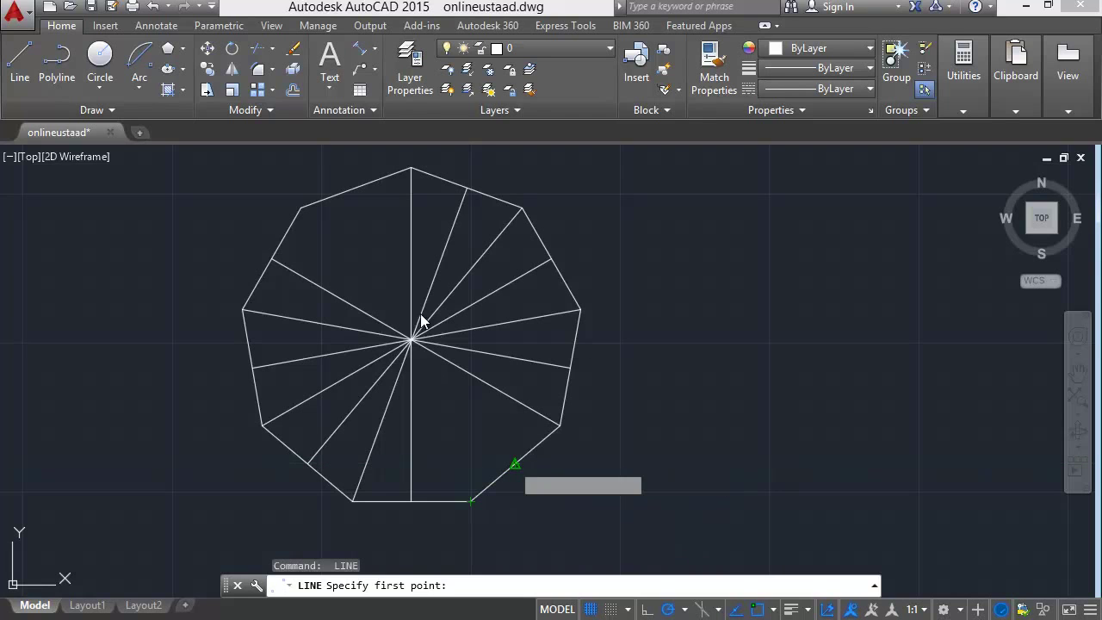
click(302, 209)
key(Return)
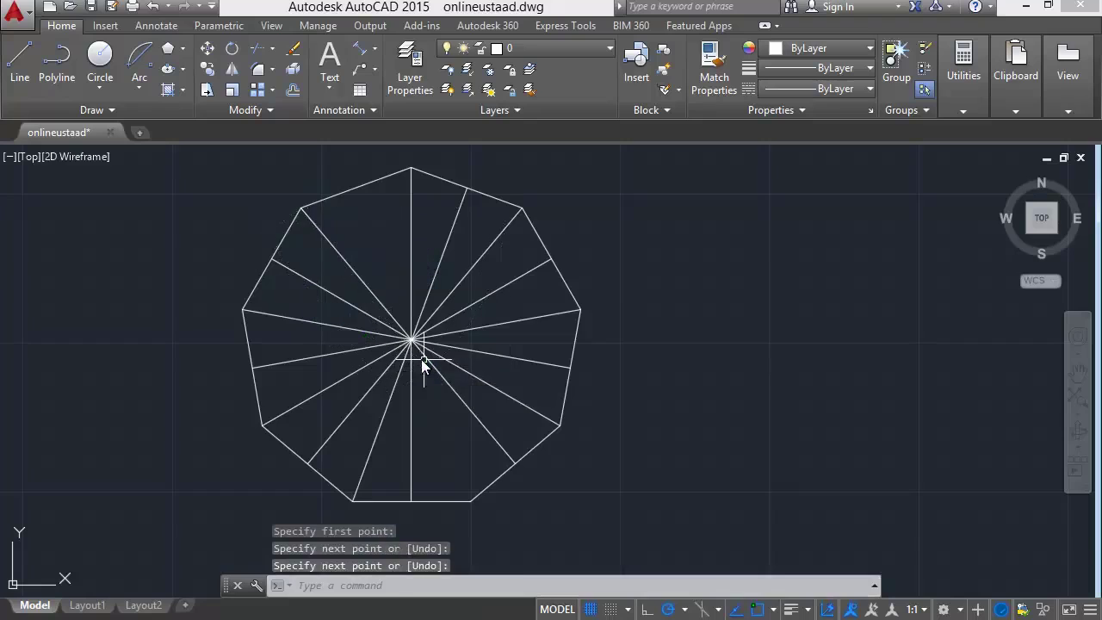
key(Return)
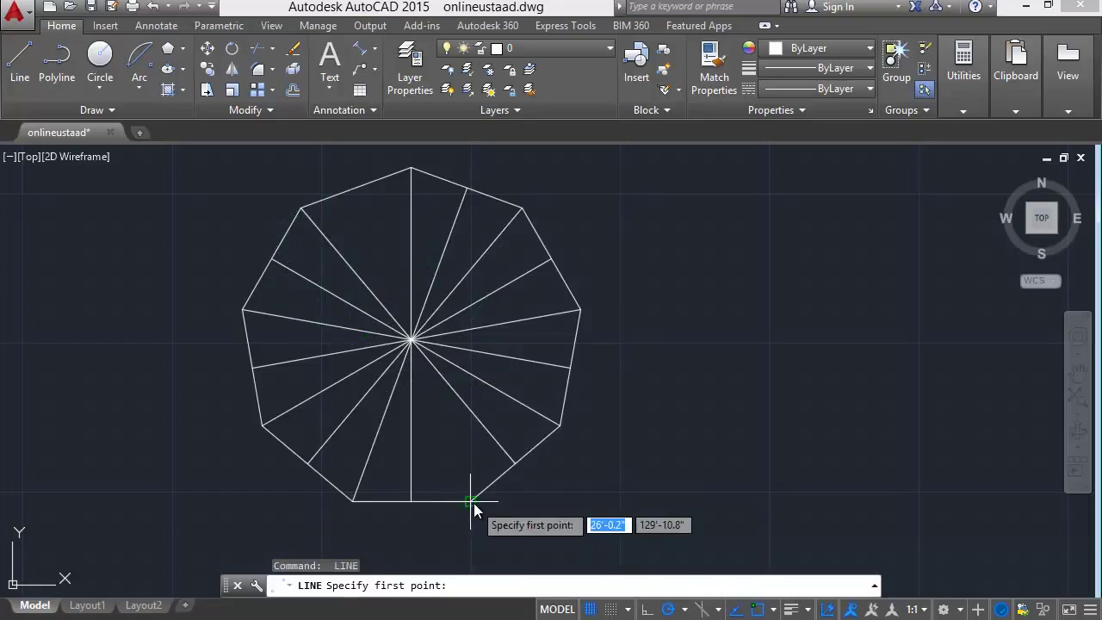
click(473, 509)
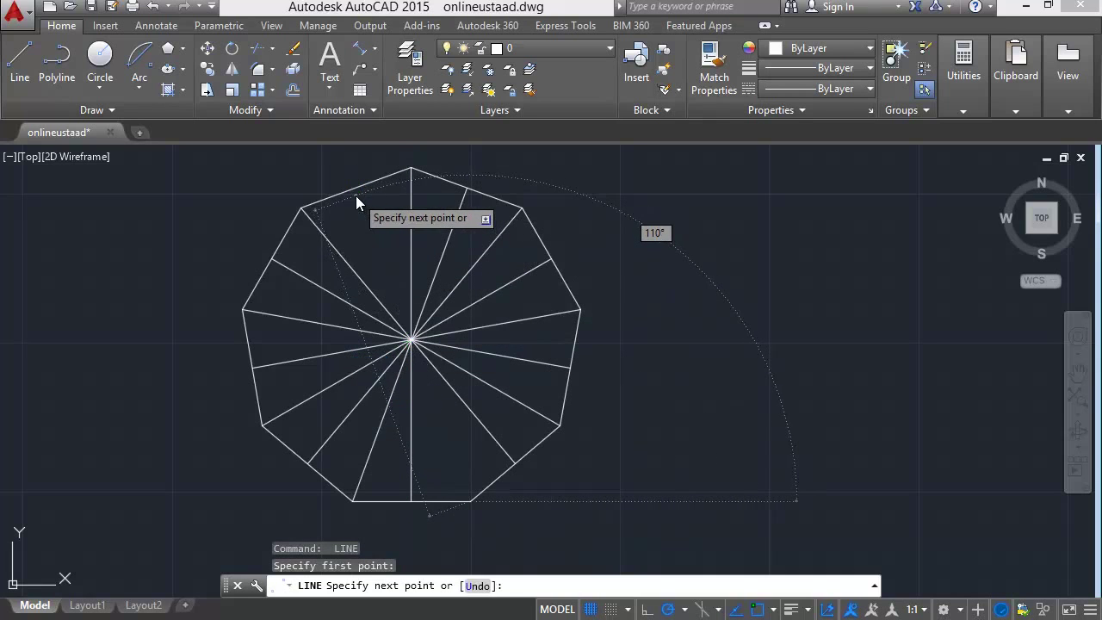
click(355, 192)
key(Escape)
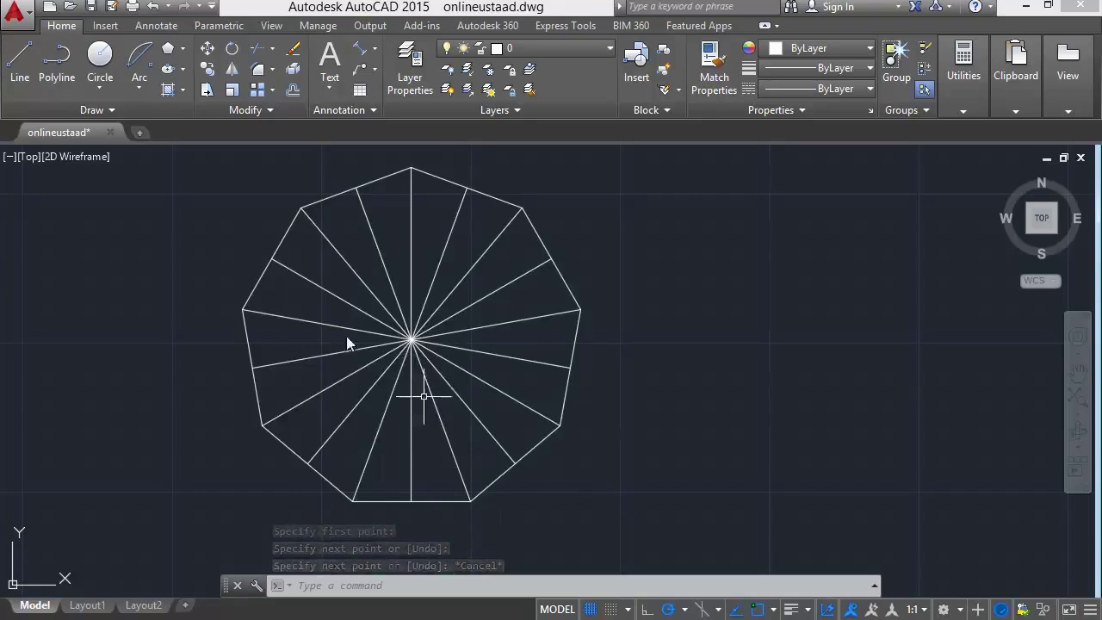
Draw a 6' radius circle centred at the spoke hub.
scroll(433, 348, up, 3)
scroll(402, 346, down, 1)
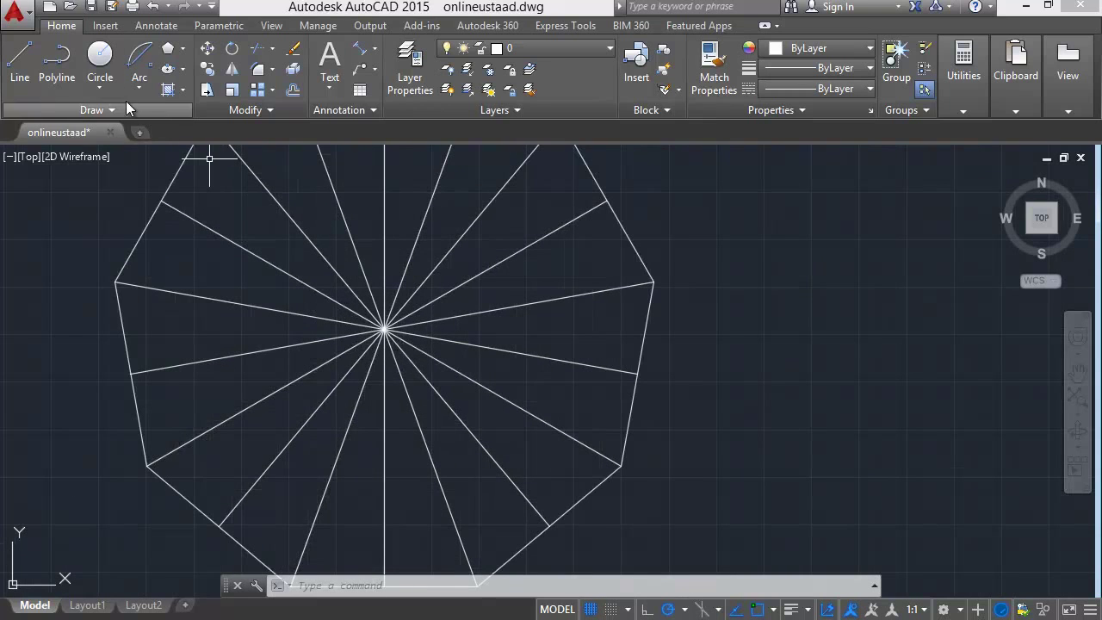
click(384, 329)
scroll(435, 364, down, 2)
scroll(434, 365, down, 2)
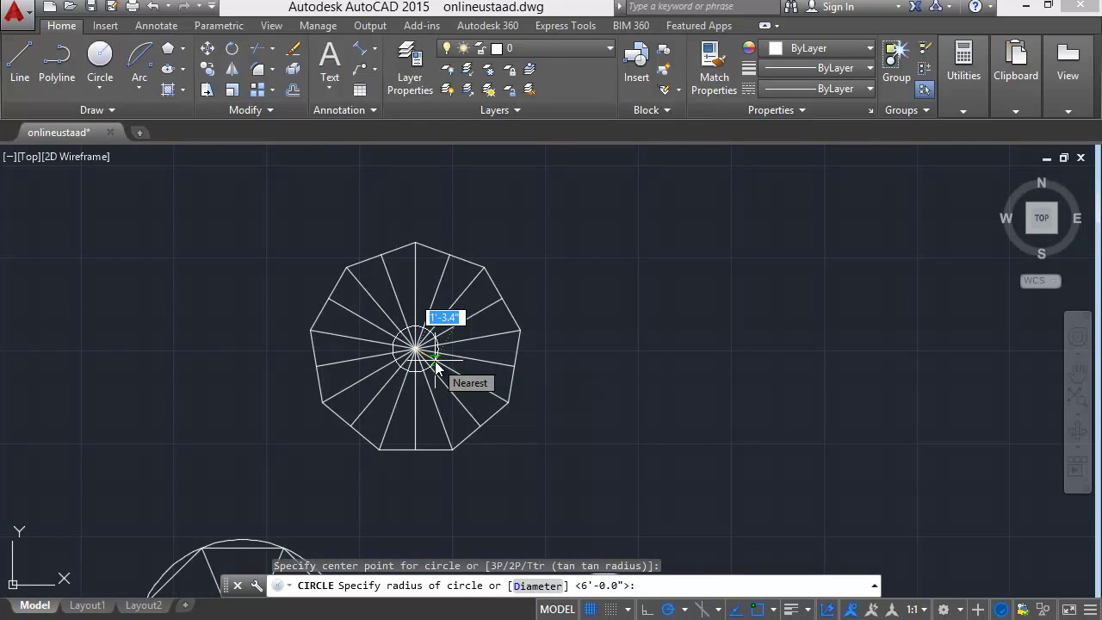
key(Return)
scroll(436, 364, up, 3)
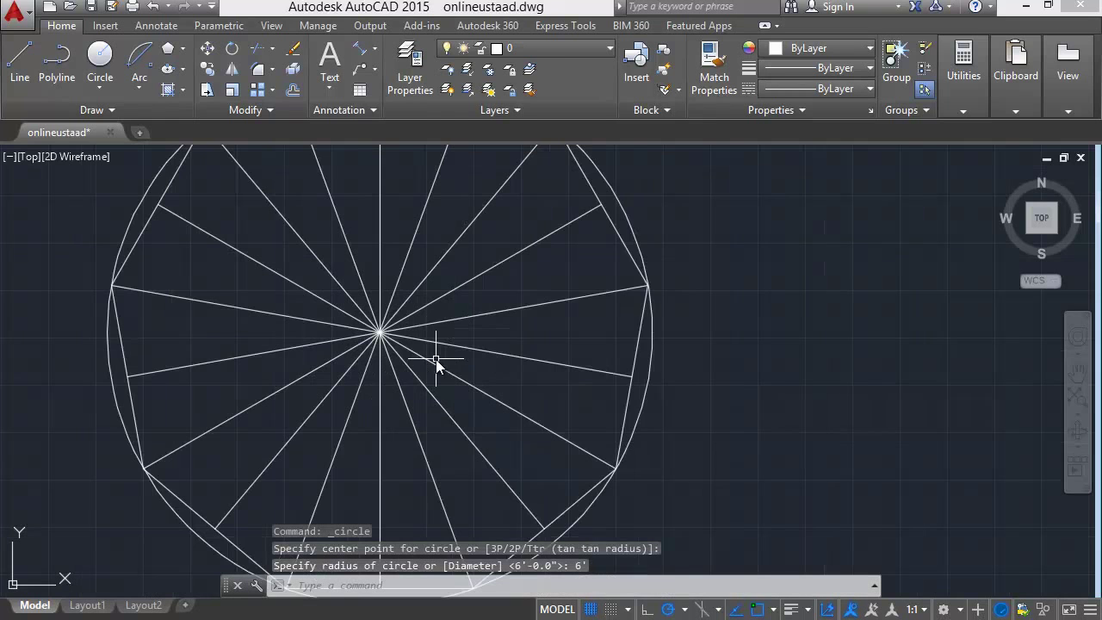
scroll(432, 358, down, 2)
Copy the nonagon, spokes and circle from the circle centre to a spot on the right.
click(449, 298)
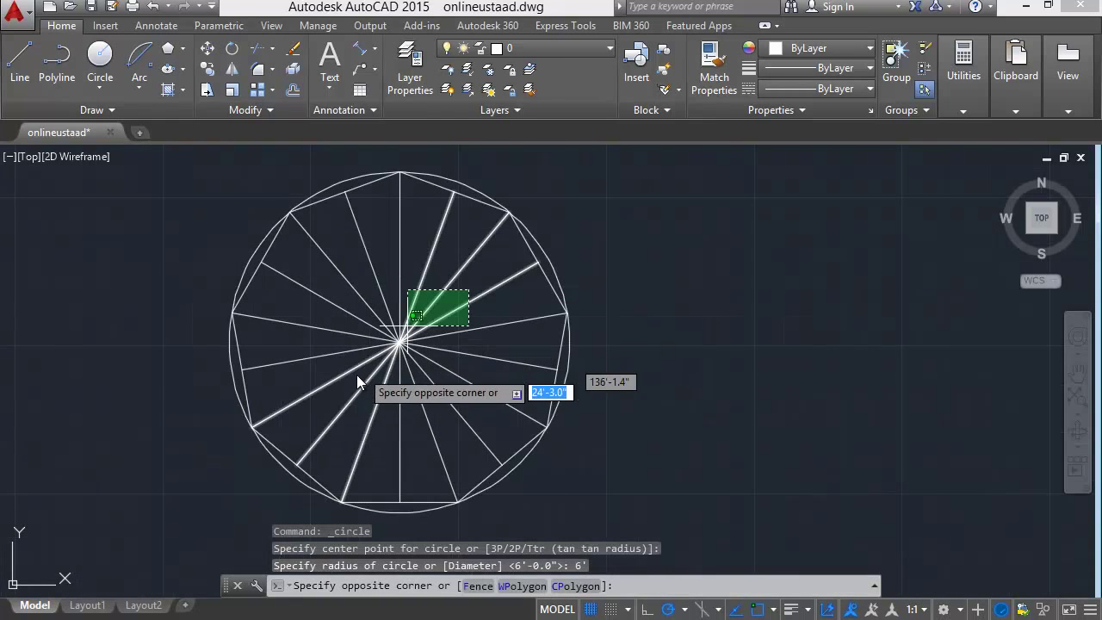
key(Escape)
click(614, 179)
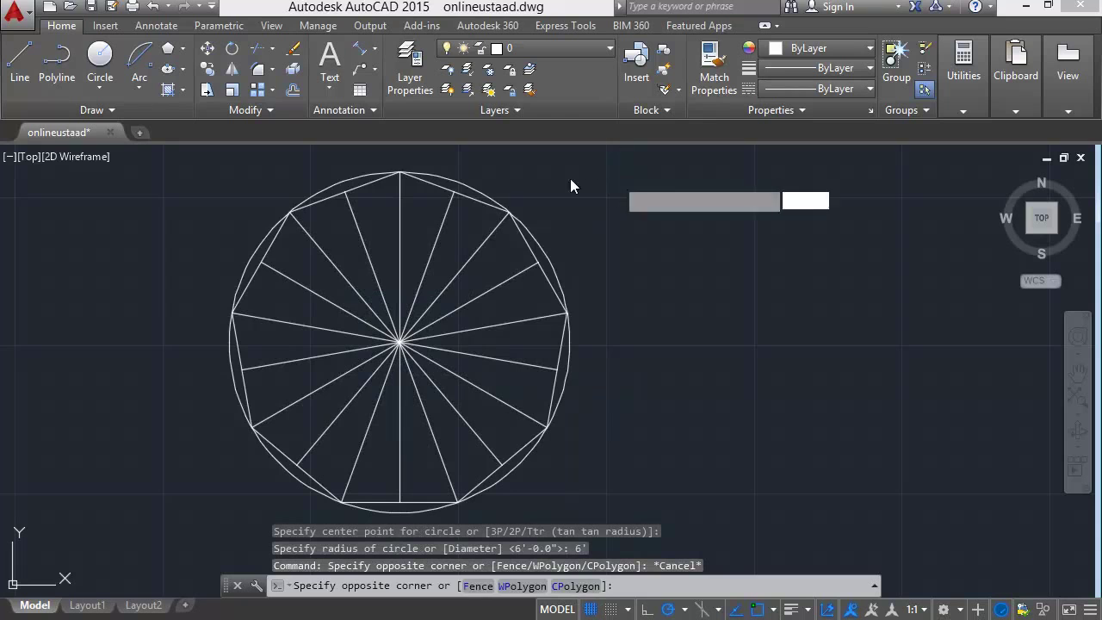
click(172, 469)
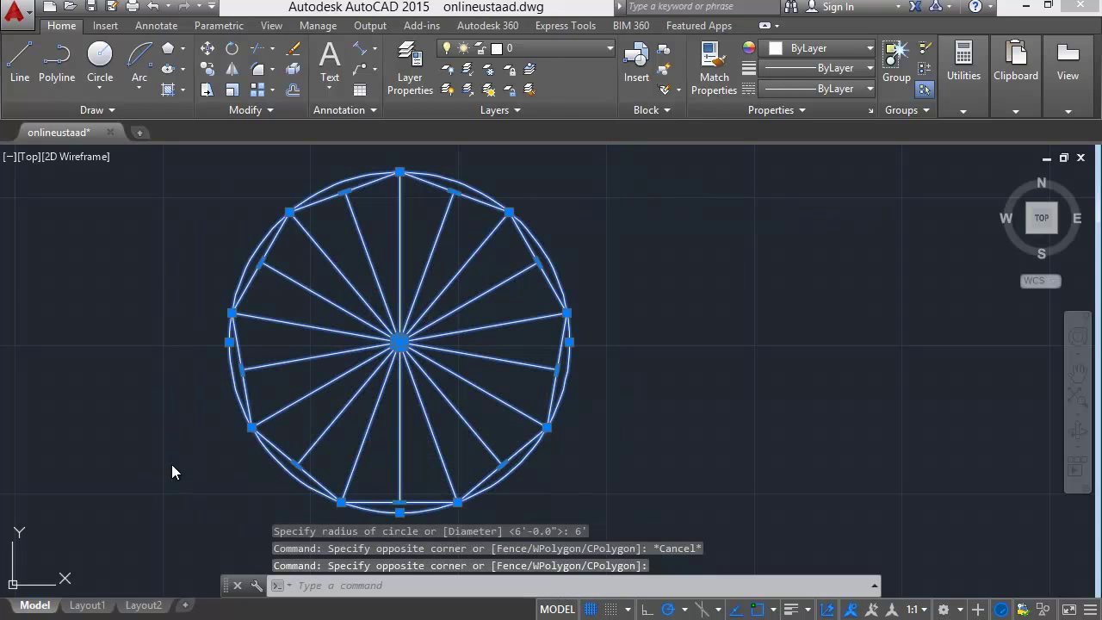
key(ctrl+c)
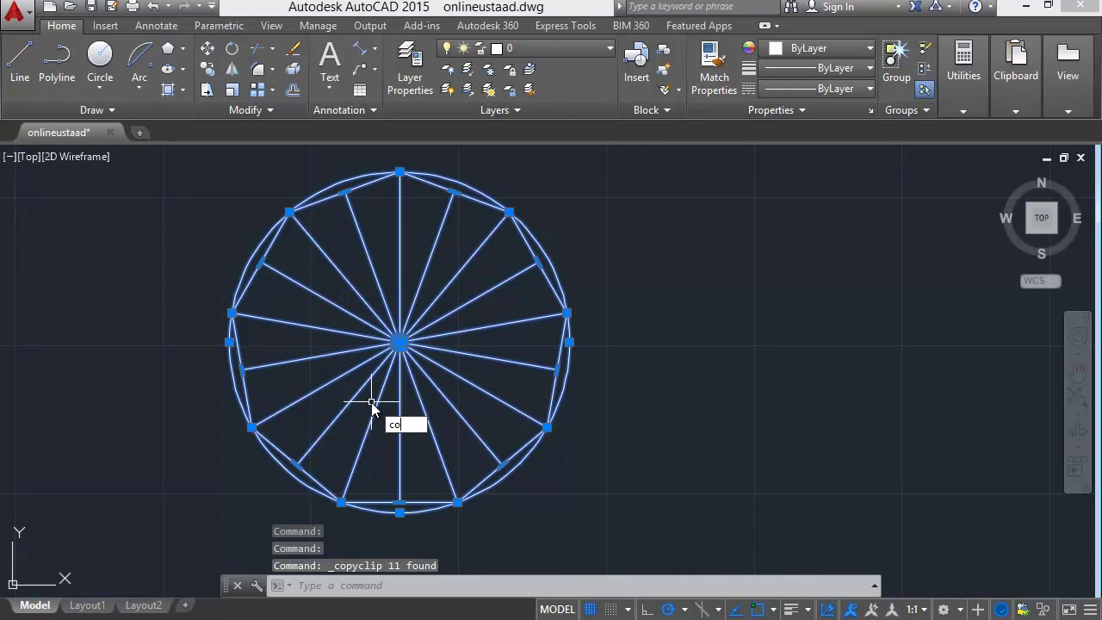
key(Return)
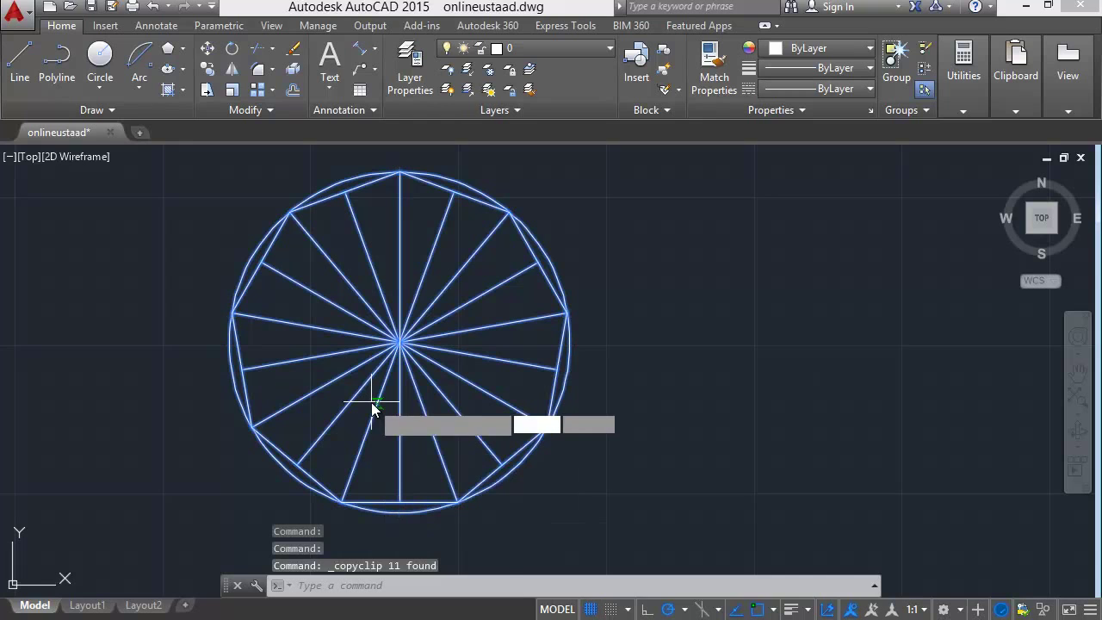
click(399, 346)
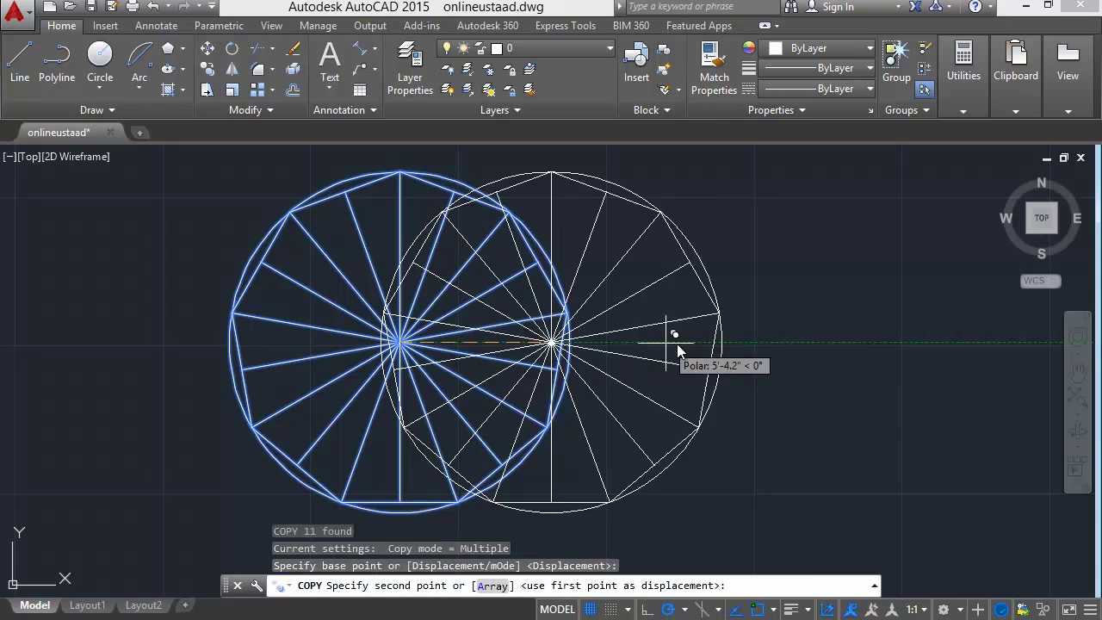
click(786, 344)
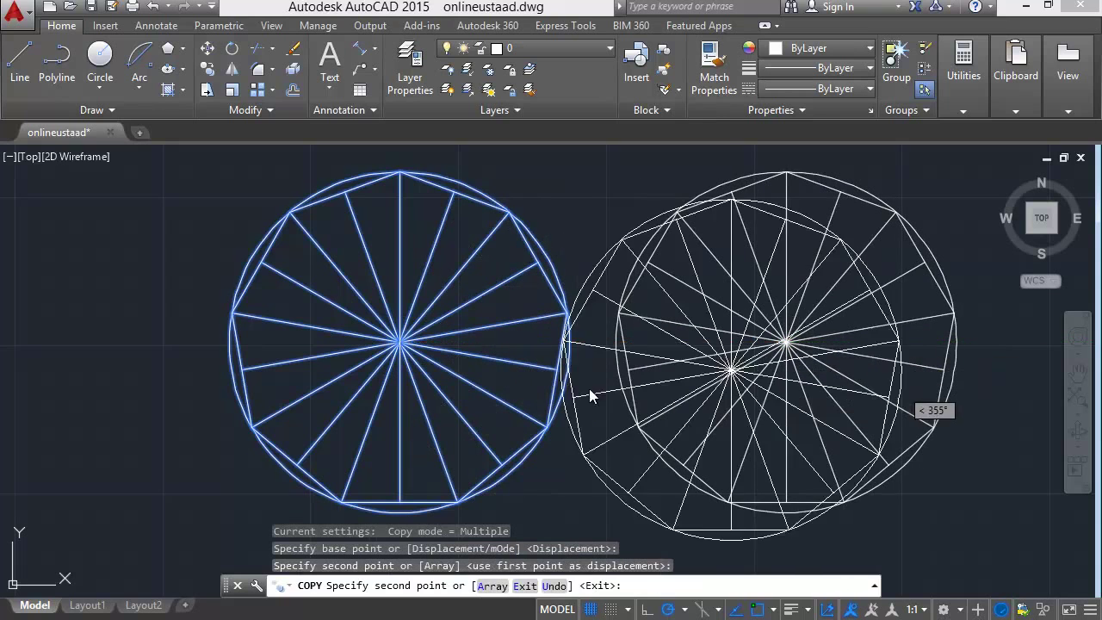
key(Escape)
click(496, 306)
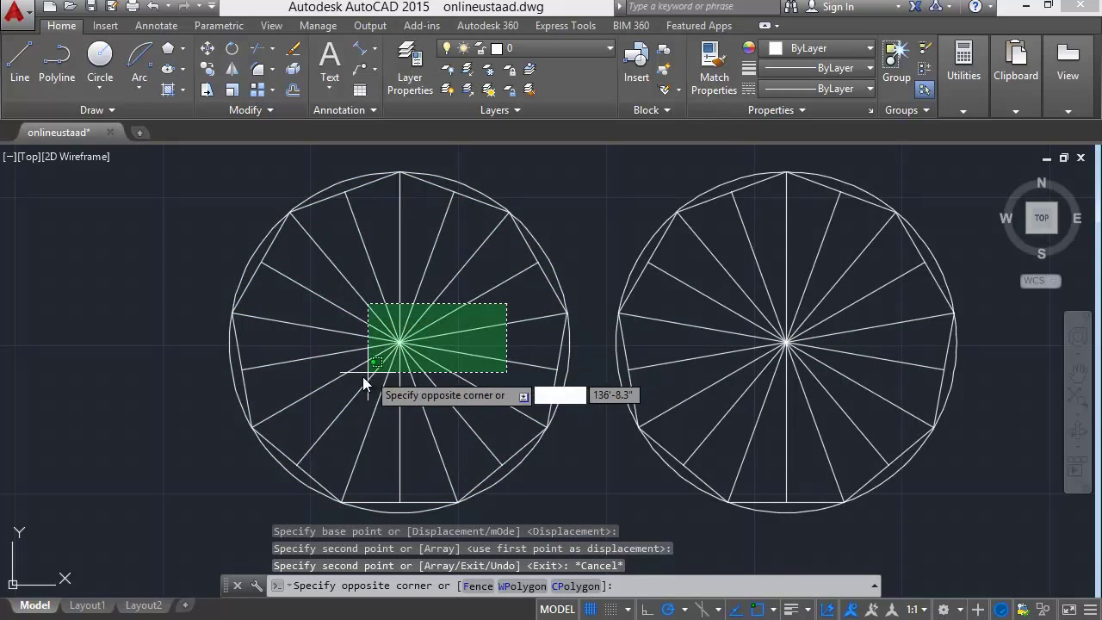
Erase all the spokes from the left nonagon.
click(357, 381)
key(Delete)
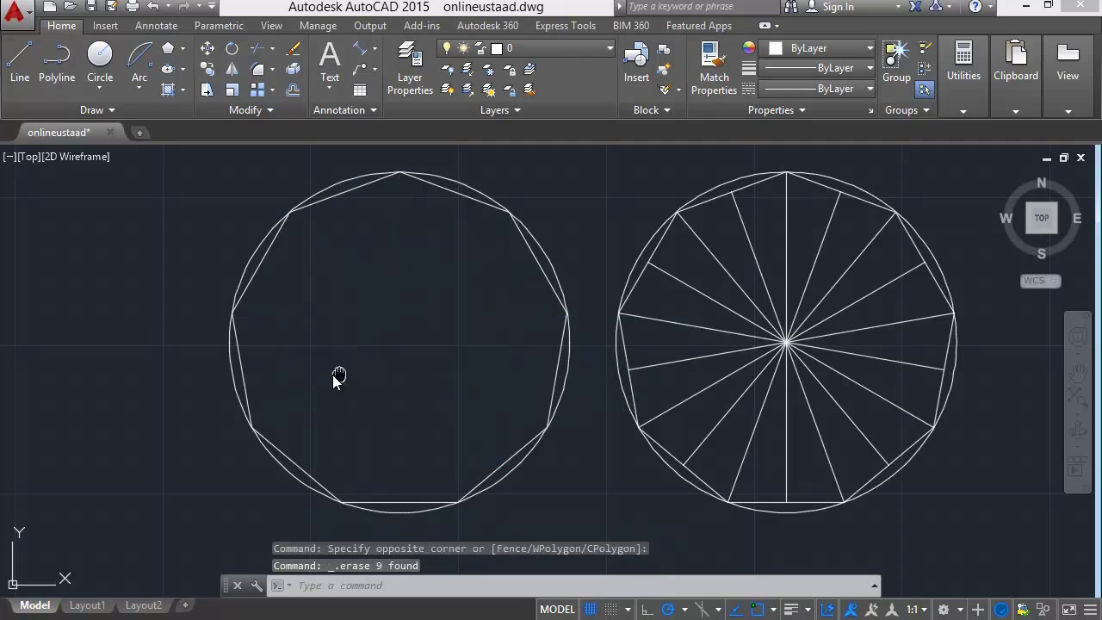
middle_drag(336, 377, 180, 363)
scroll(179, 361, down, 2)
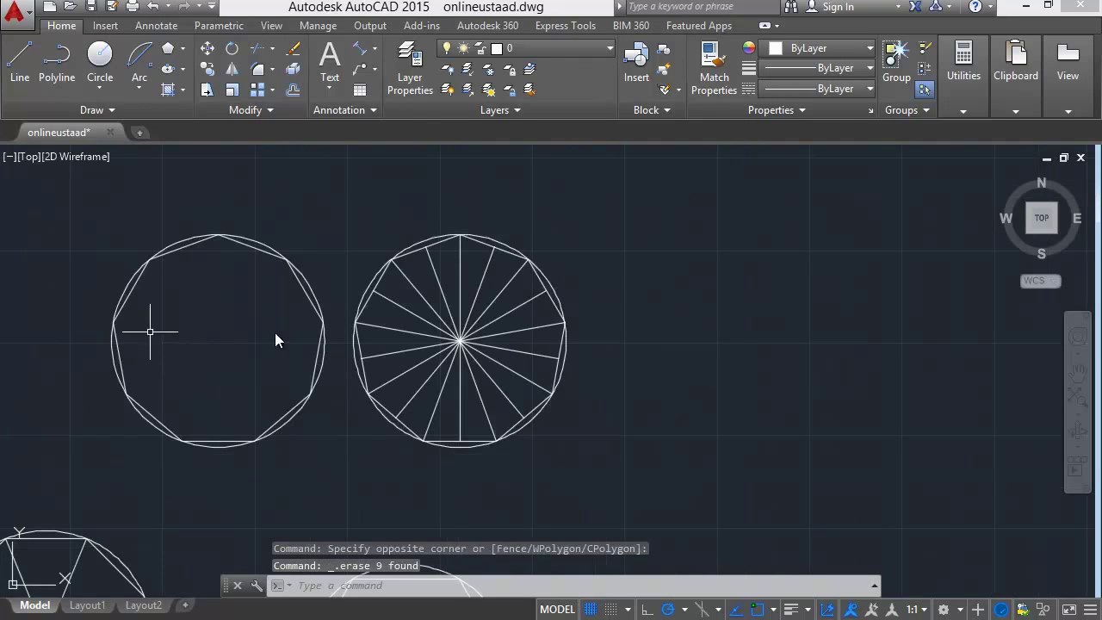
scroll(487, 344, up, 2)
scroll(504, 346, down, 2)
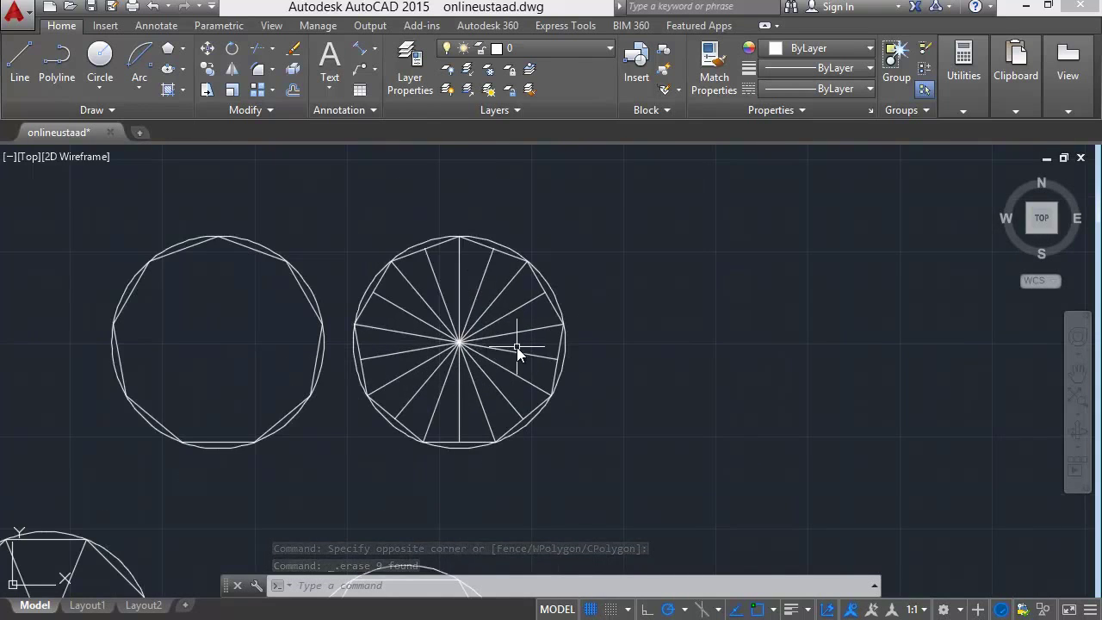
Delete spokes and the vertical line from the right copy, keeping three lines through its centre.
click(515, 349)
click(472, 378)
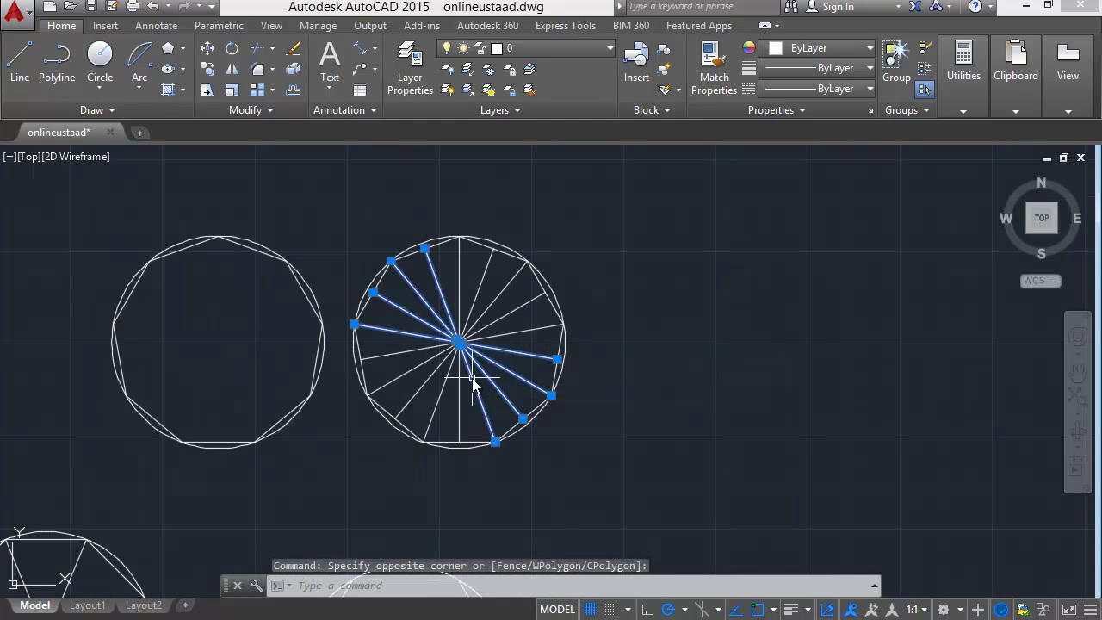
key(Delete)
click(438, 383)
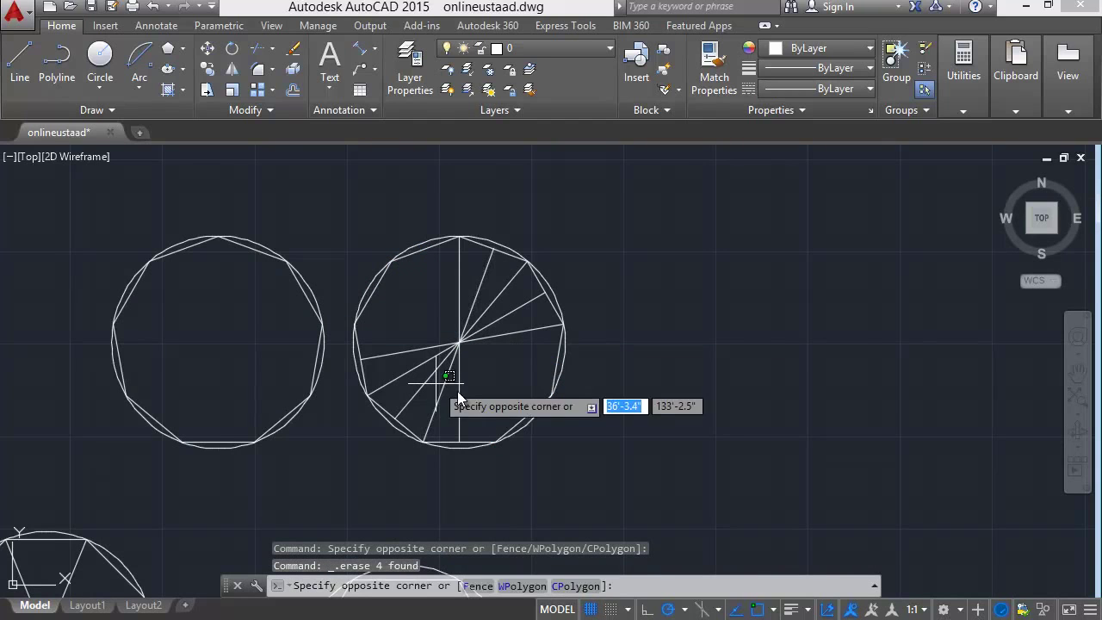
click(484, 401)
click(461, 389)
click(429, 406)
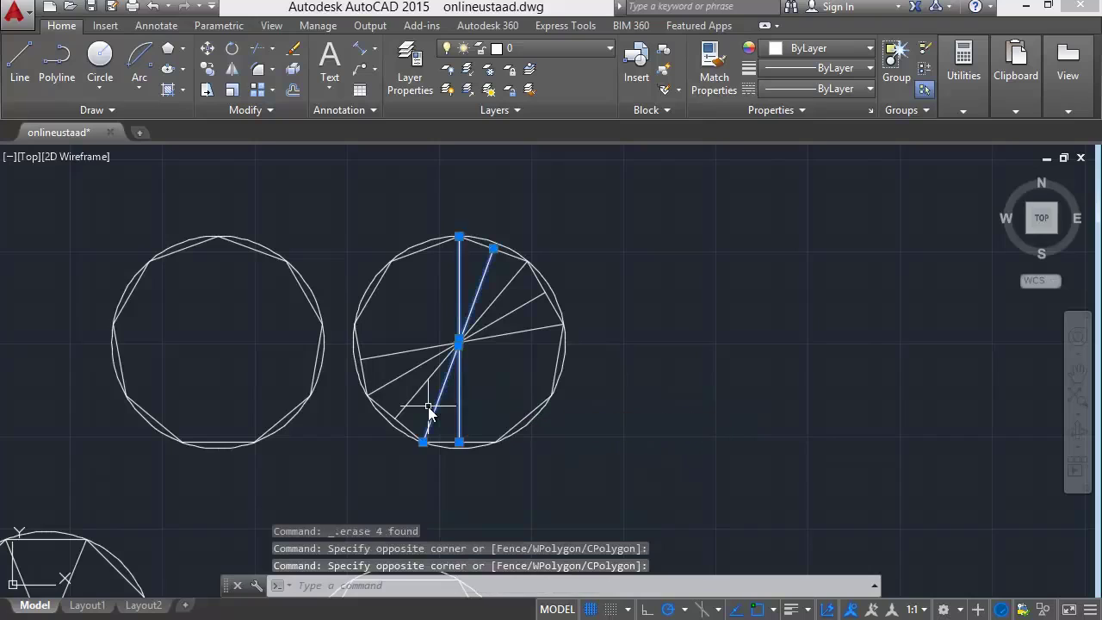
key(Delete)
scroll(400, 424, up, 2)
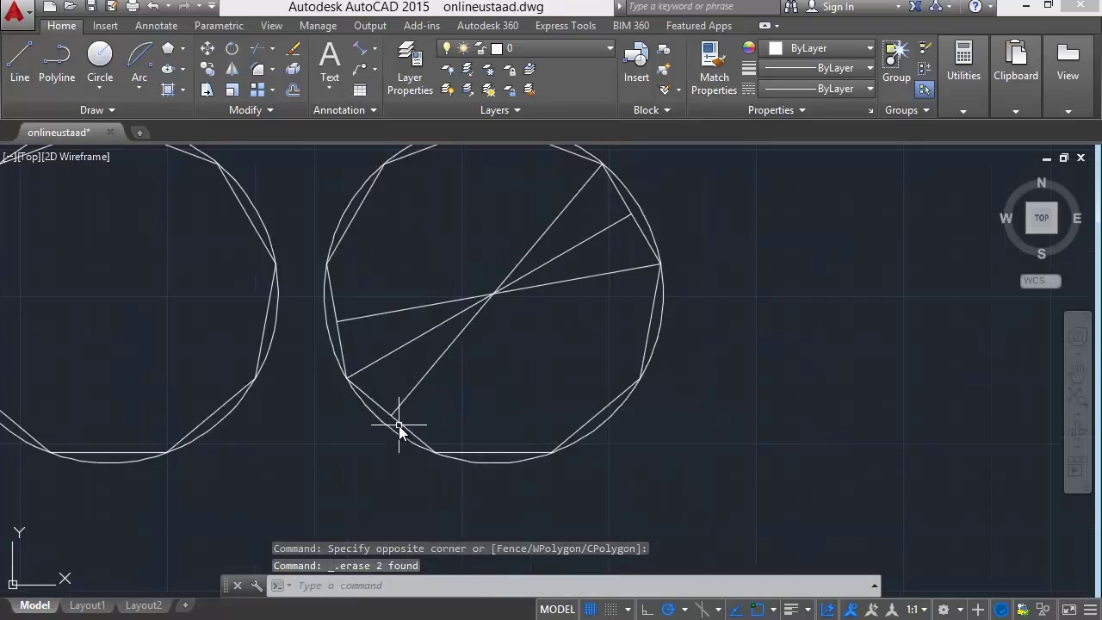
scroll(349, 365, down, 2)
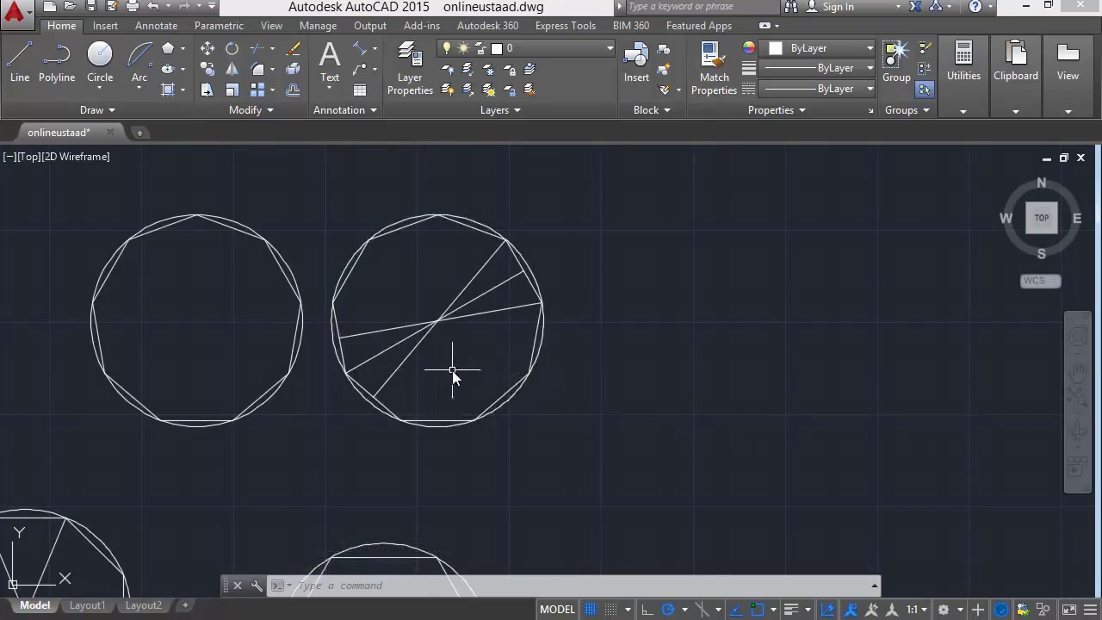
middle_drag(452, 370, 564, 376)
scroll(267, 344, up, 2)
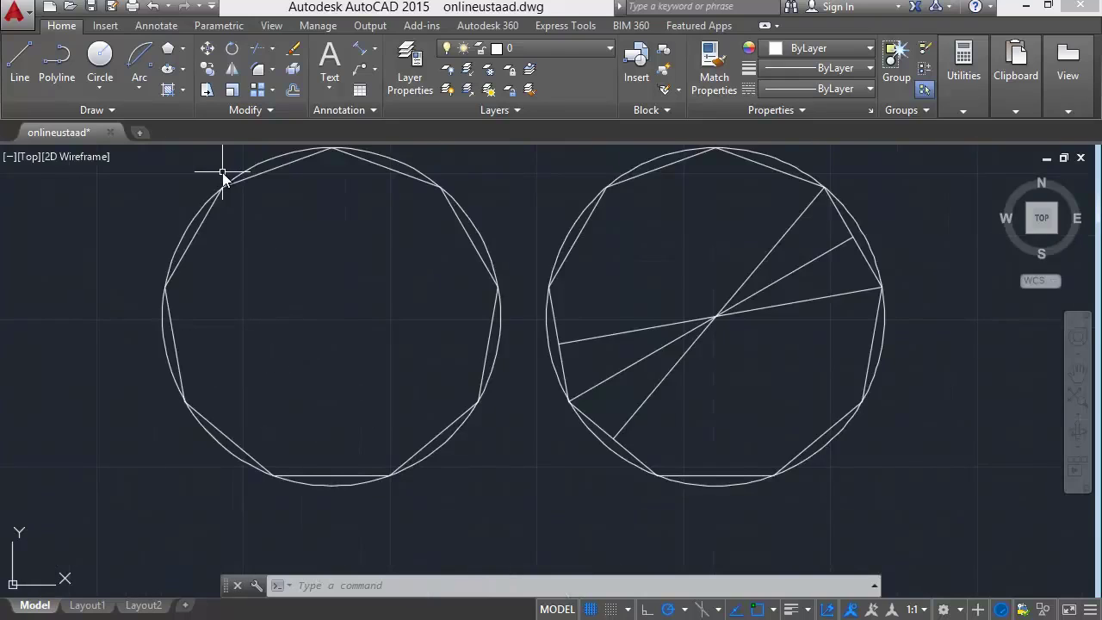
Place an R6' Radius dimension on the left circle, positioned inside it.
text(r)
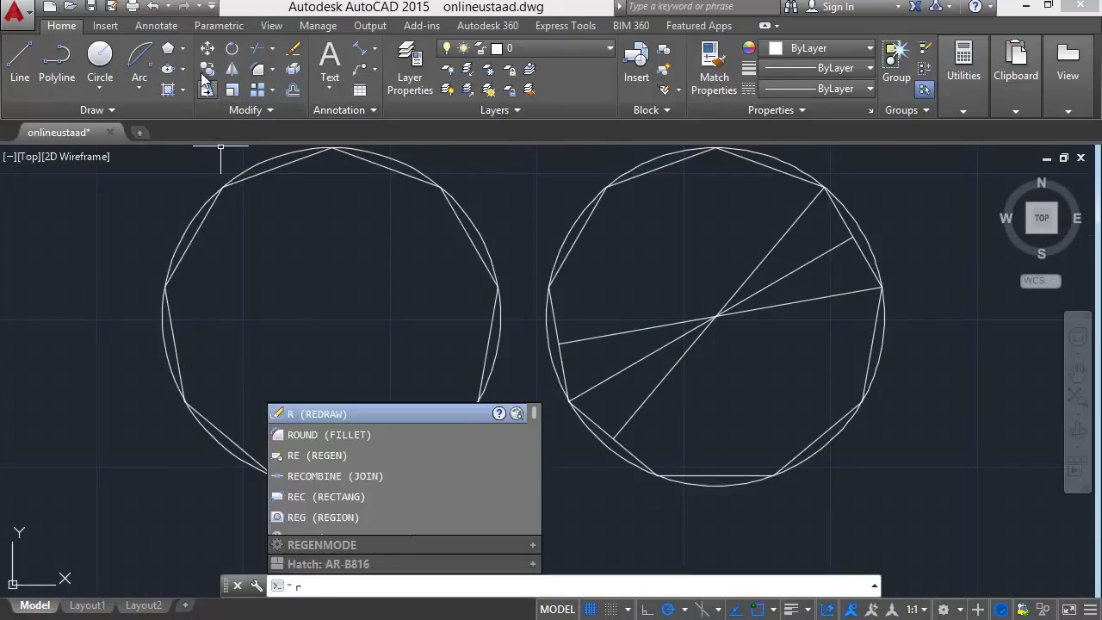
key(Escape)
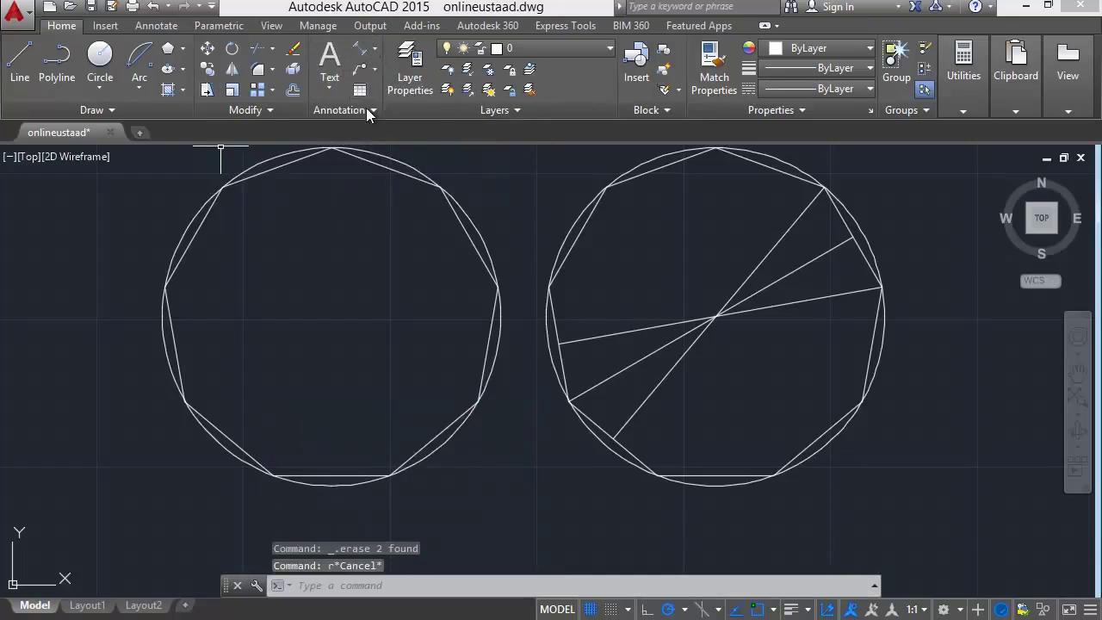
click(376, 49)
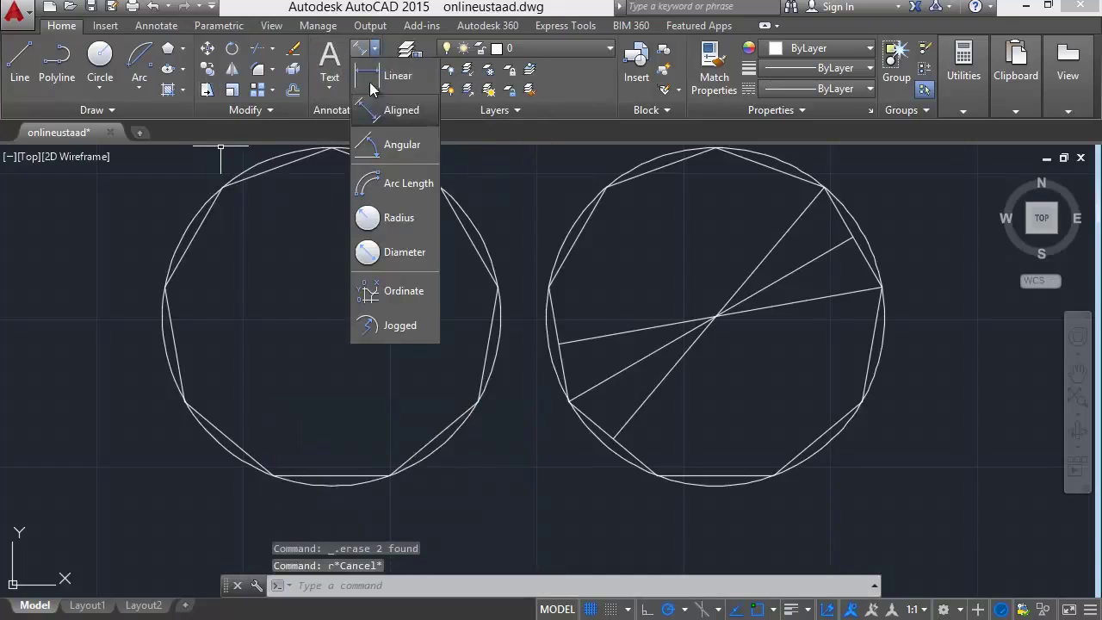
click(383, 219)
click(470, 217)
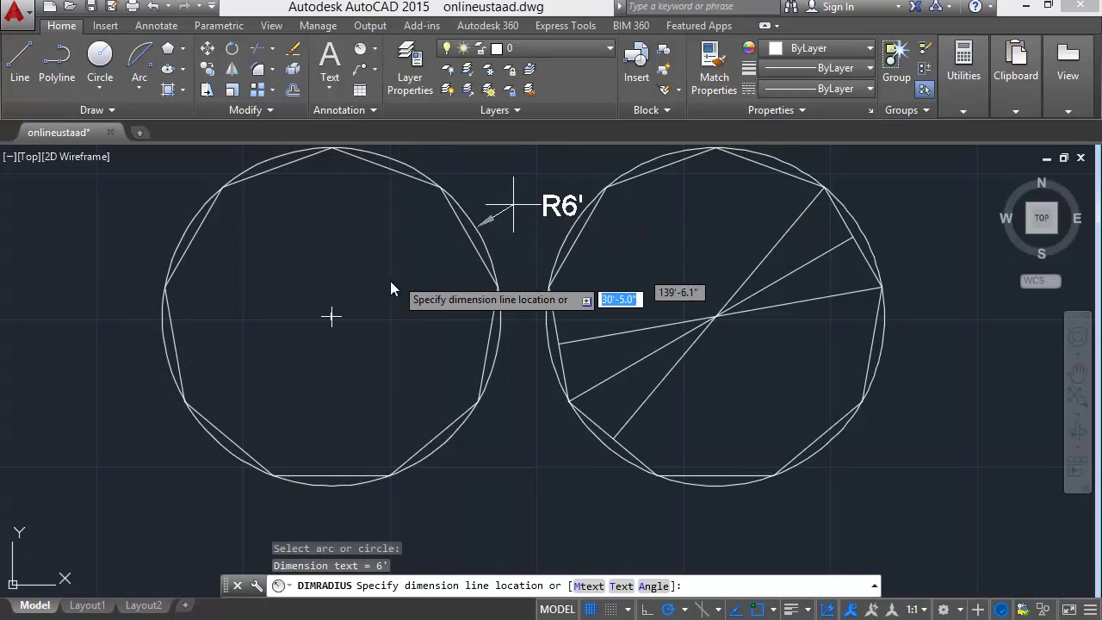
click(371, 300)
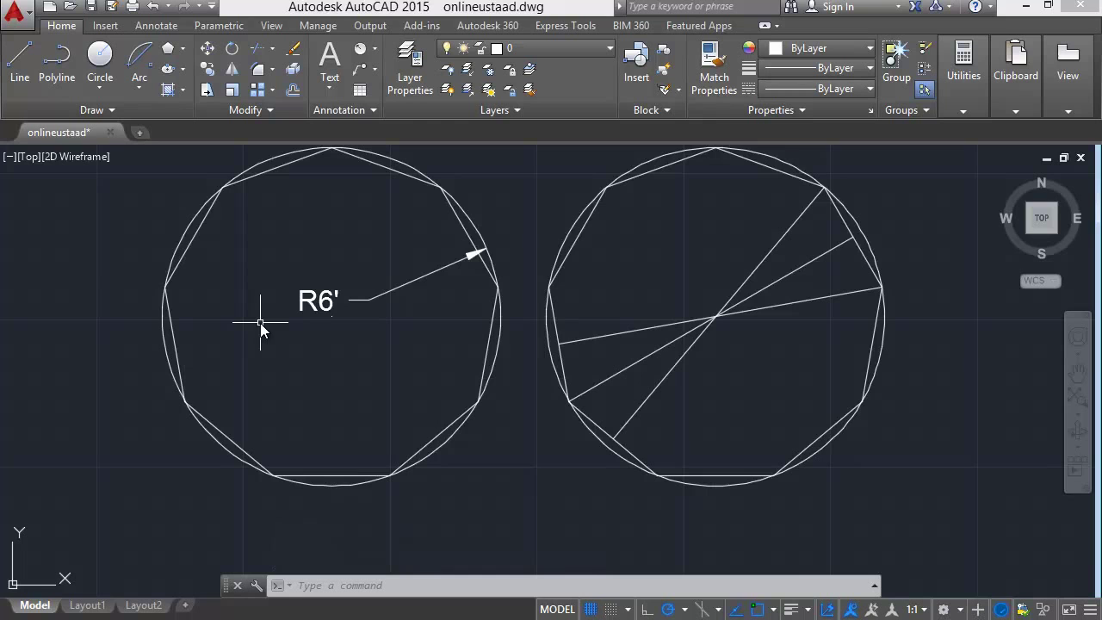
scroll(277, 327, down, 2)
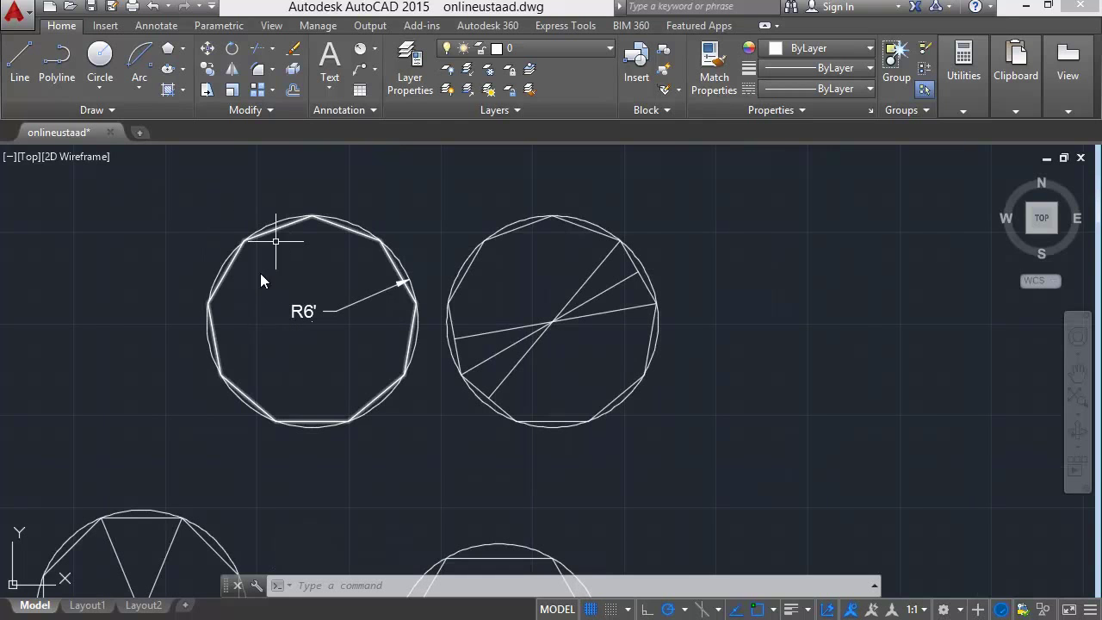